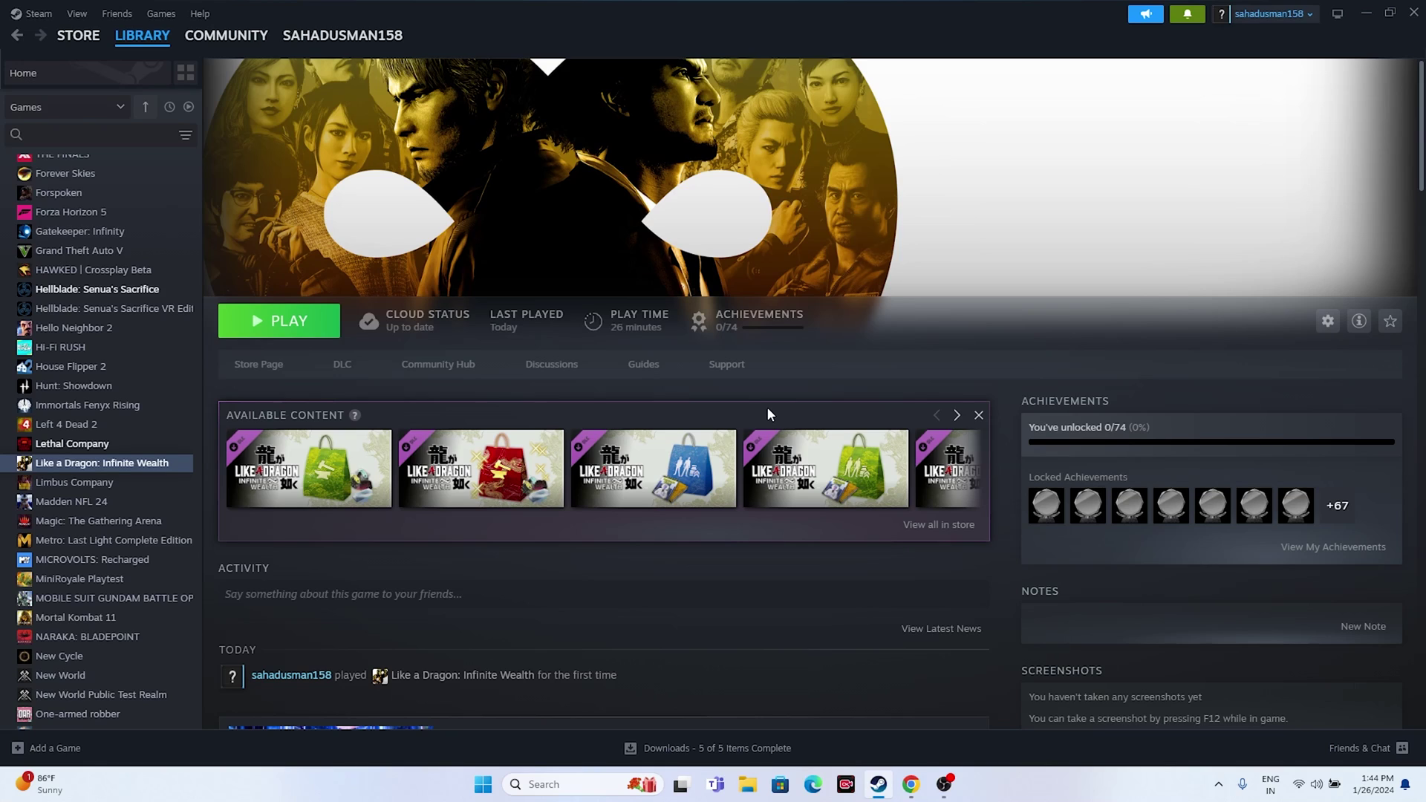
# - Open the Windows Start menu from the Like a Dragon: Infinite Wealth library page
pyautogui.click(484, 781)
pyautogui.click(897, 733)
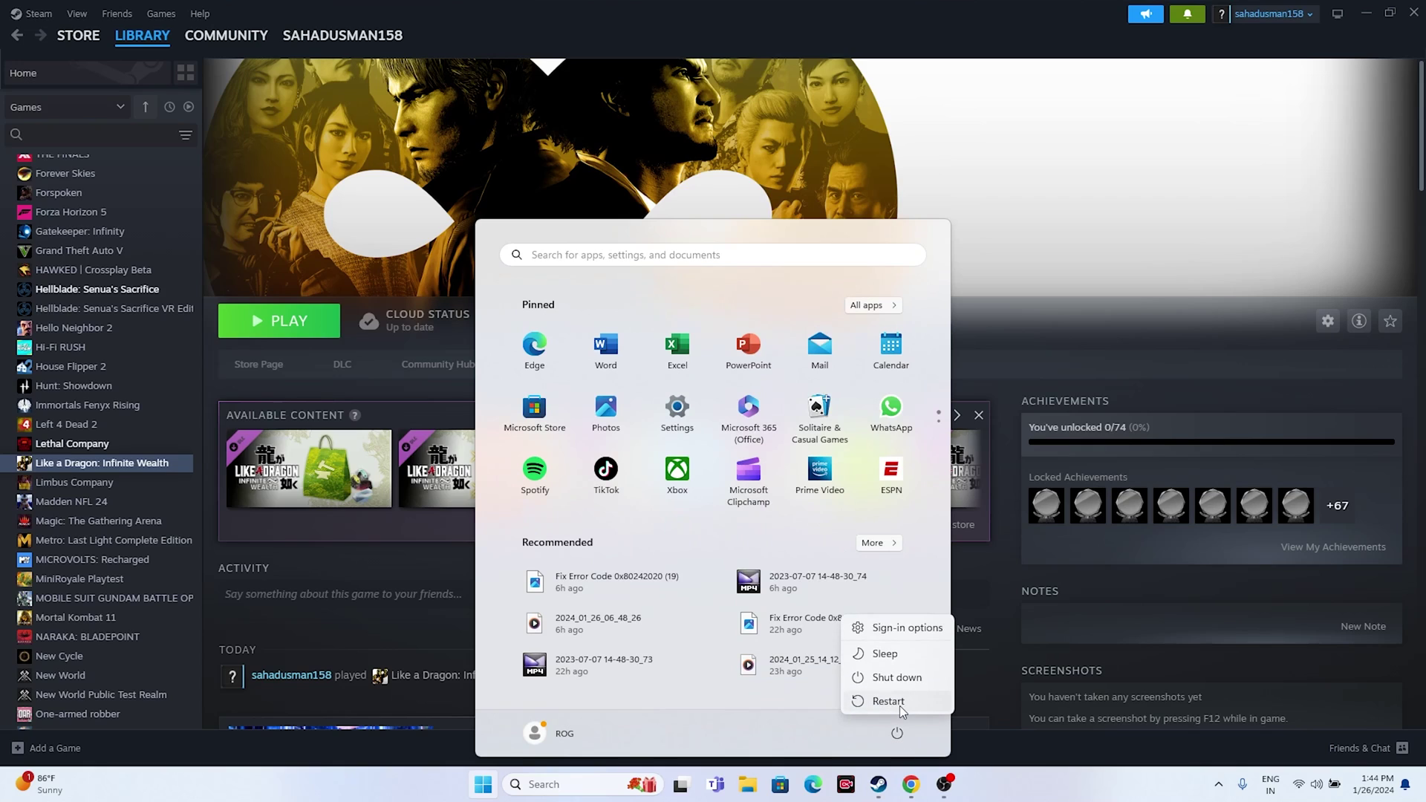
pyautogui.click(995, 799)
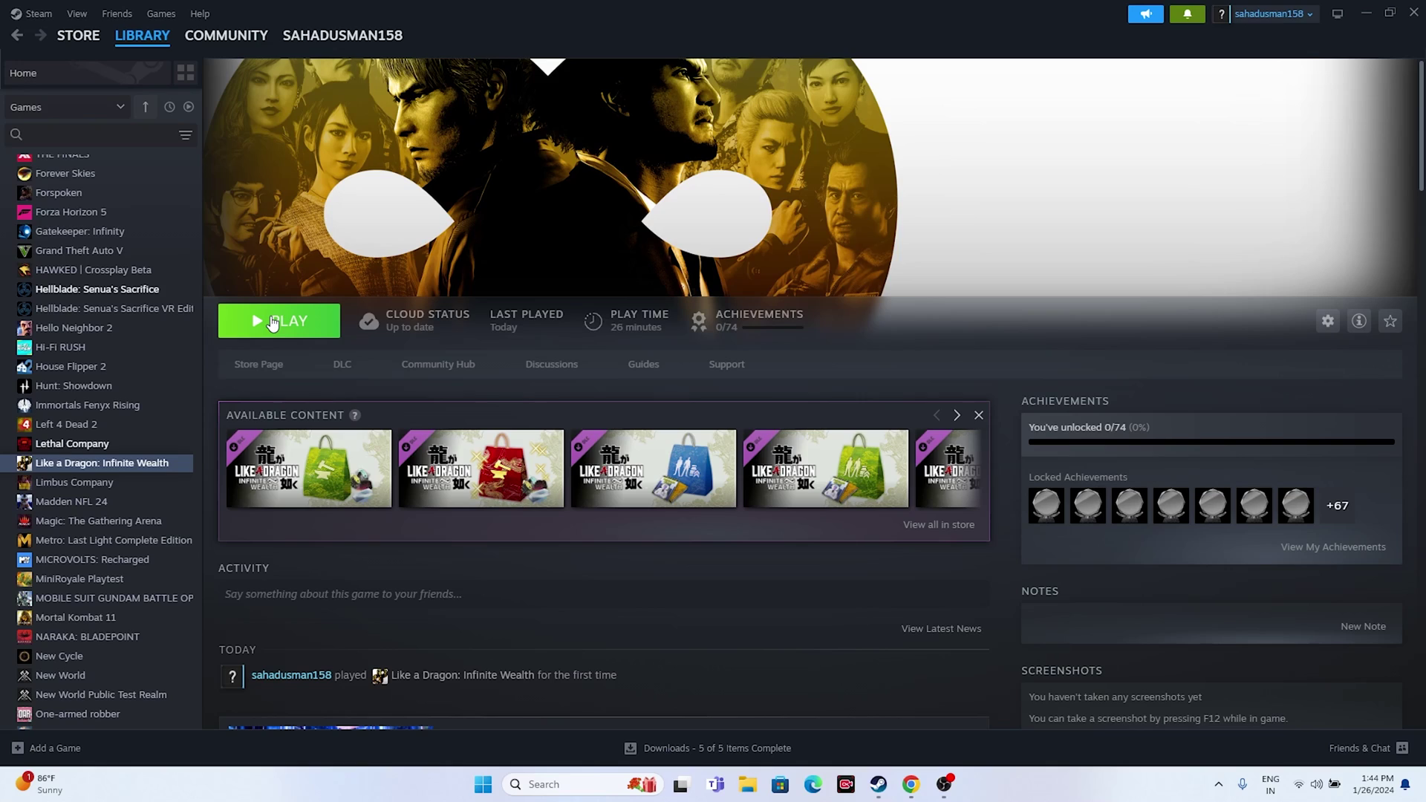
# - Open the LikeADragon8 install folder from the game's Installed Files properties, then minimize Steam
pyautogui.rightClick(156, 466)
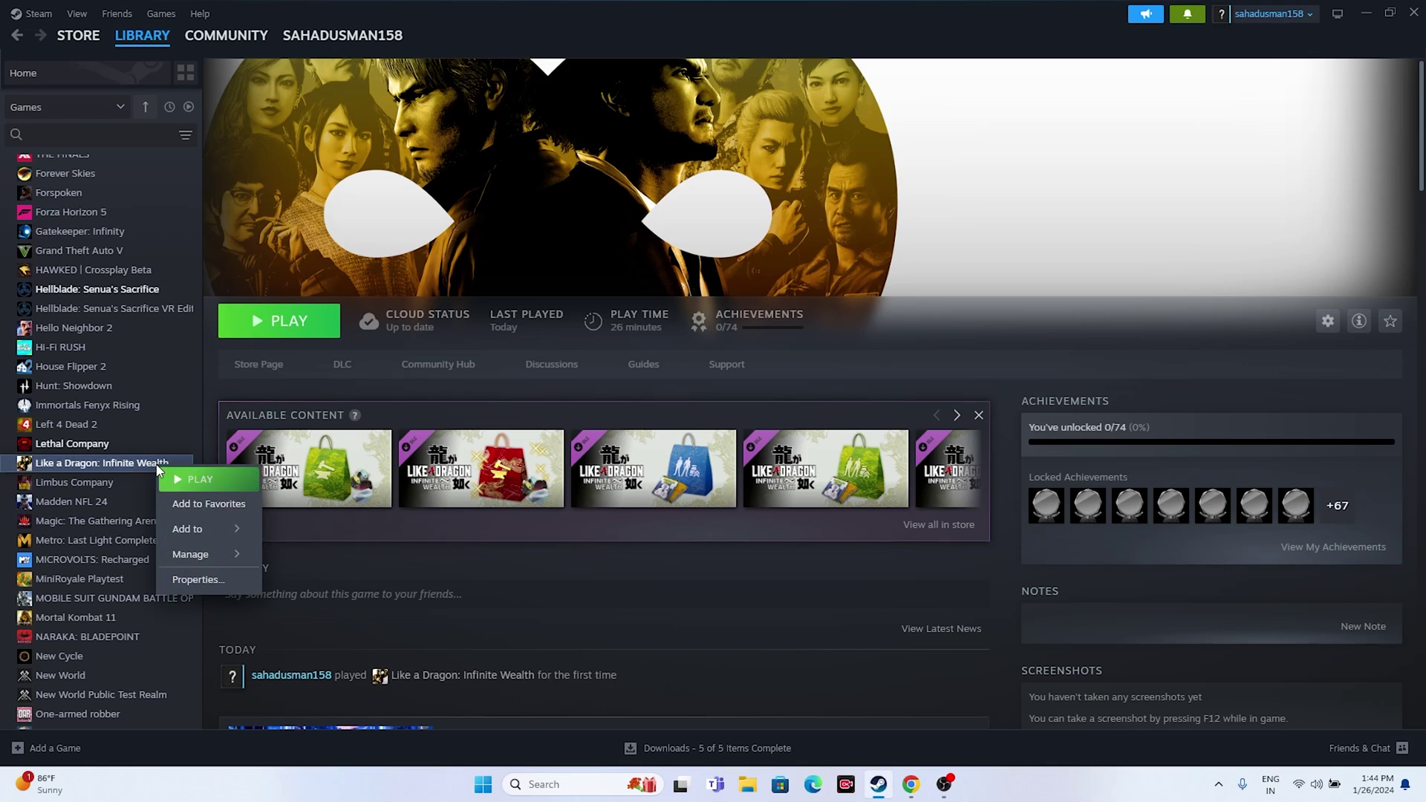
pyautogui.click(184, 580)
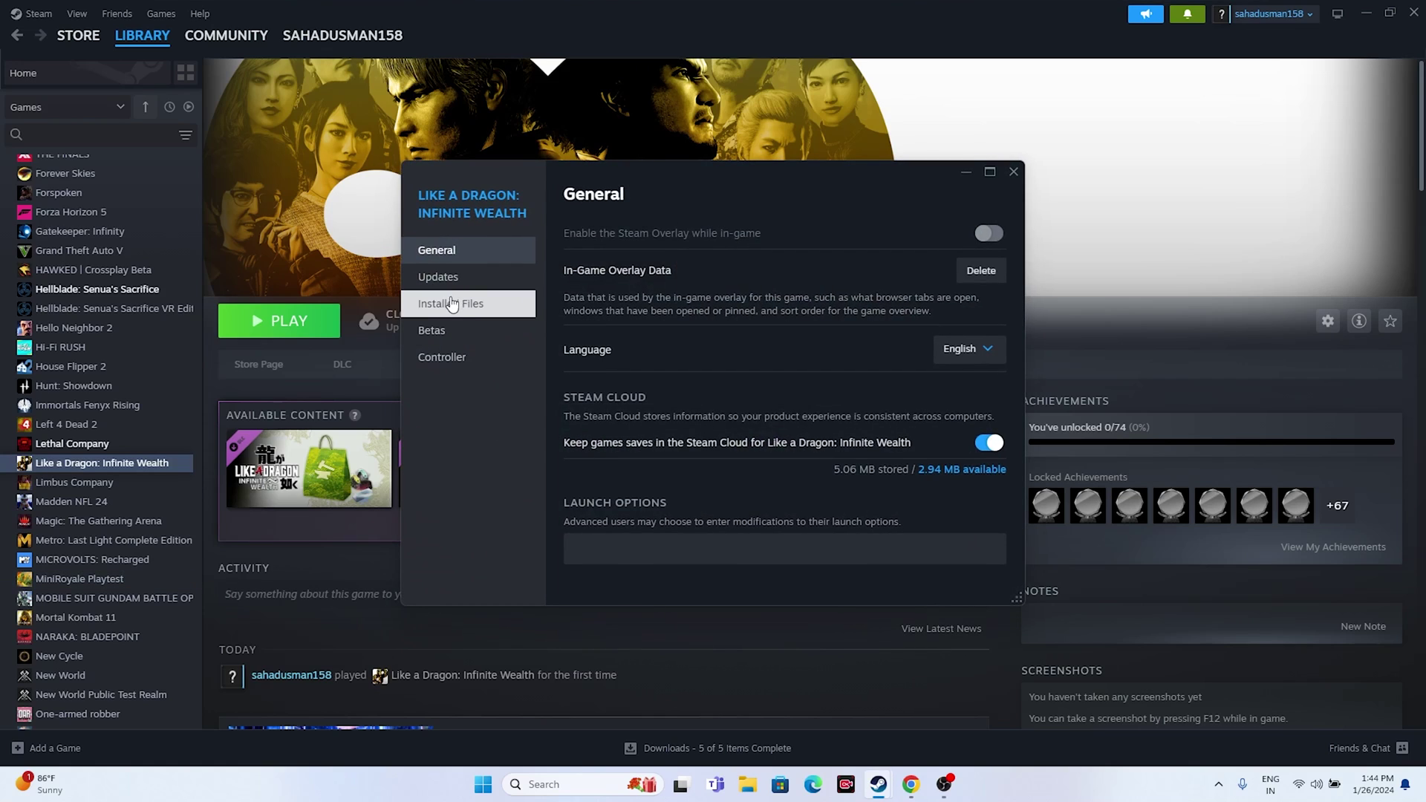
pyautogui.click(457, 305)
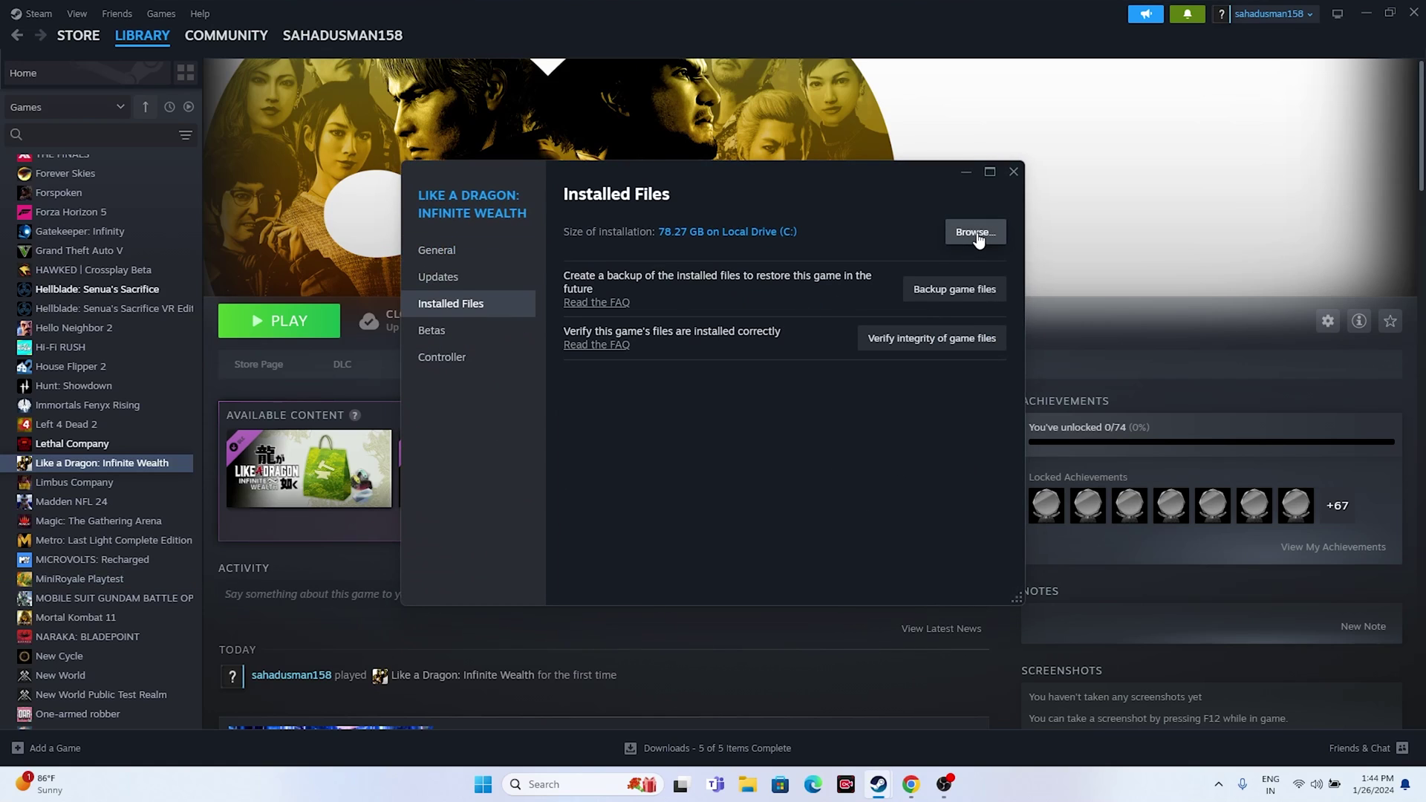
pyautogui.click(1120, 236)
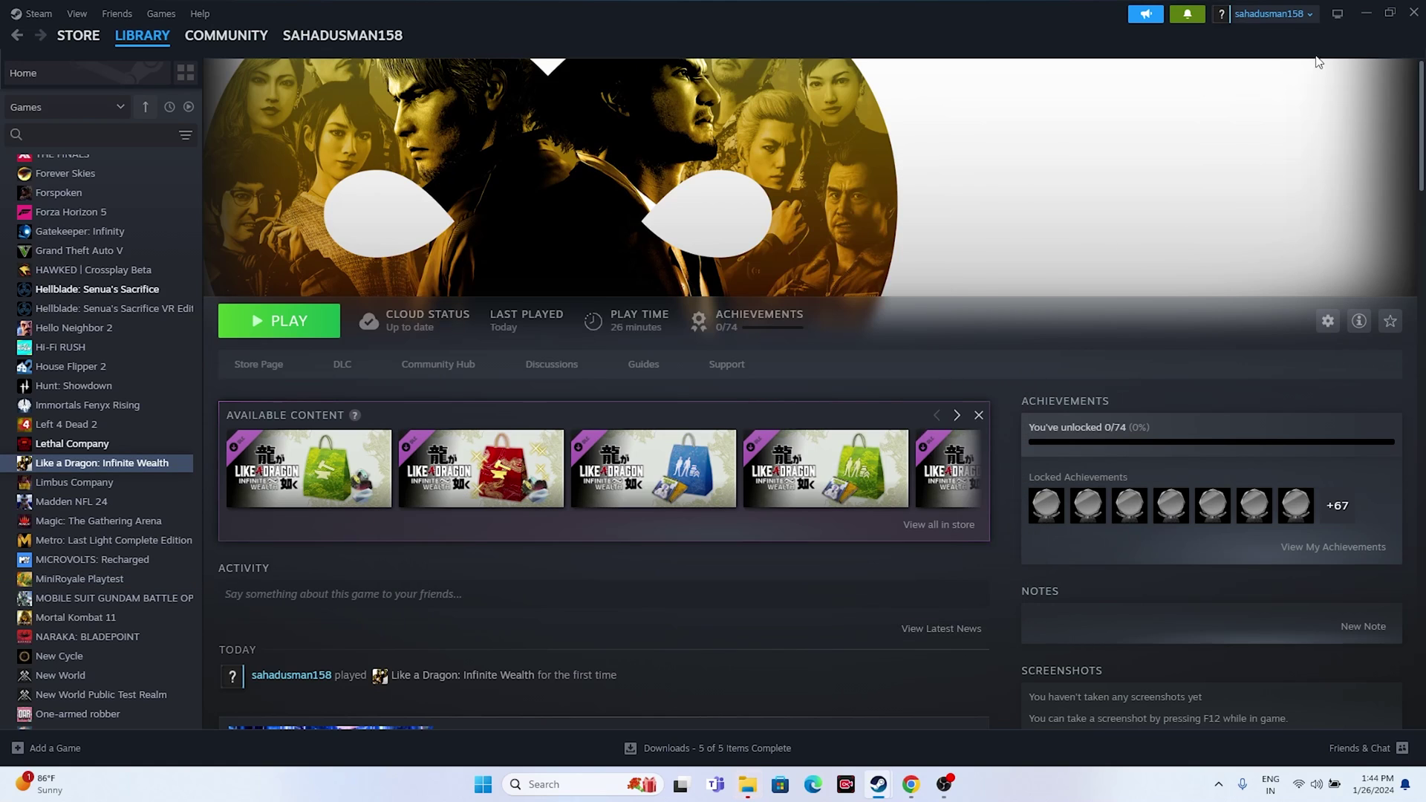
pyautogui.click(1367, 13)
# - Close Steam properties, maximize Explorer, and select likeadragon8 inside runtime\media
pyautogui.click(1015, 172)
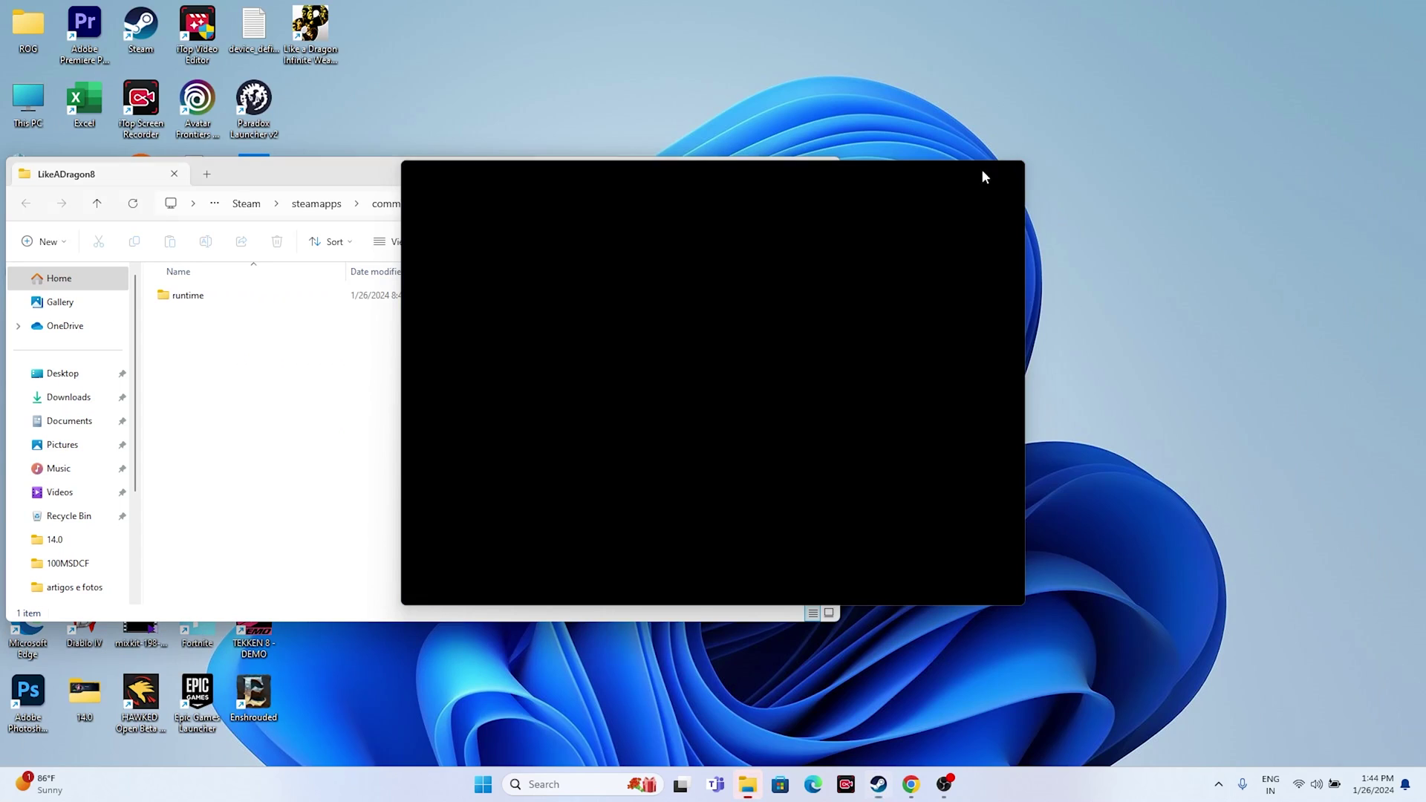
pyautogui.doubleClick(789, 168)
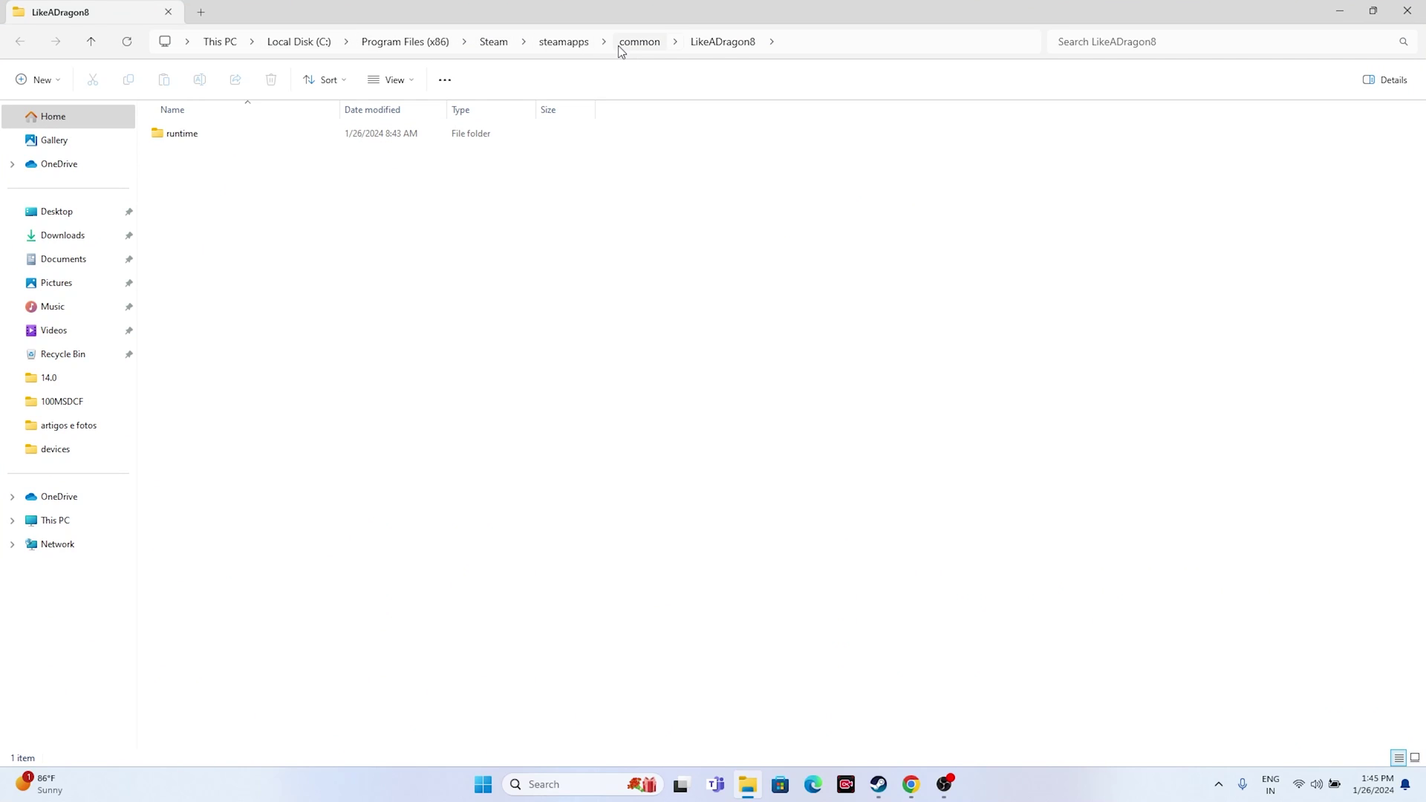
pyautogui.doubleClick(207, 135)
pyautogui.doubleClick(207, 135)
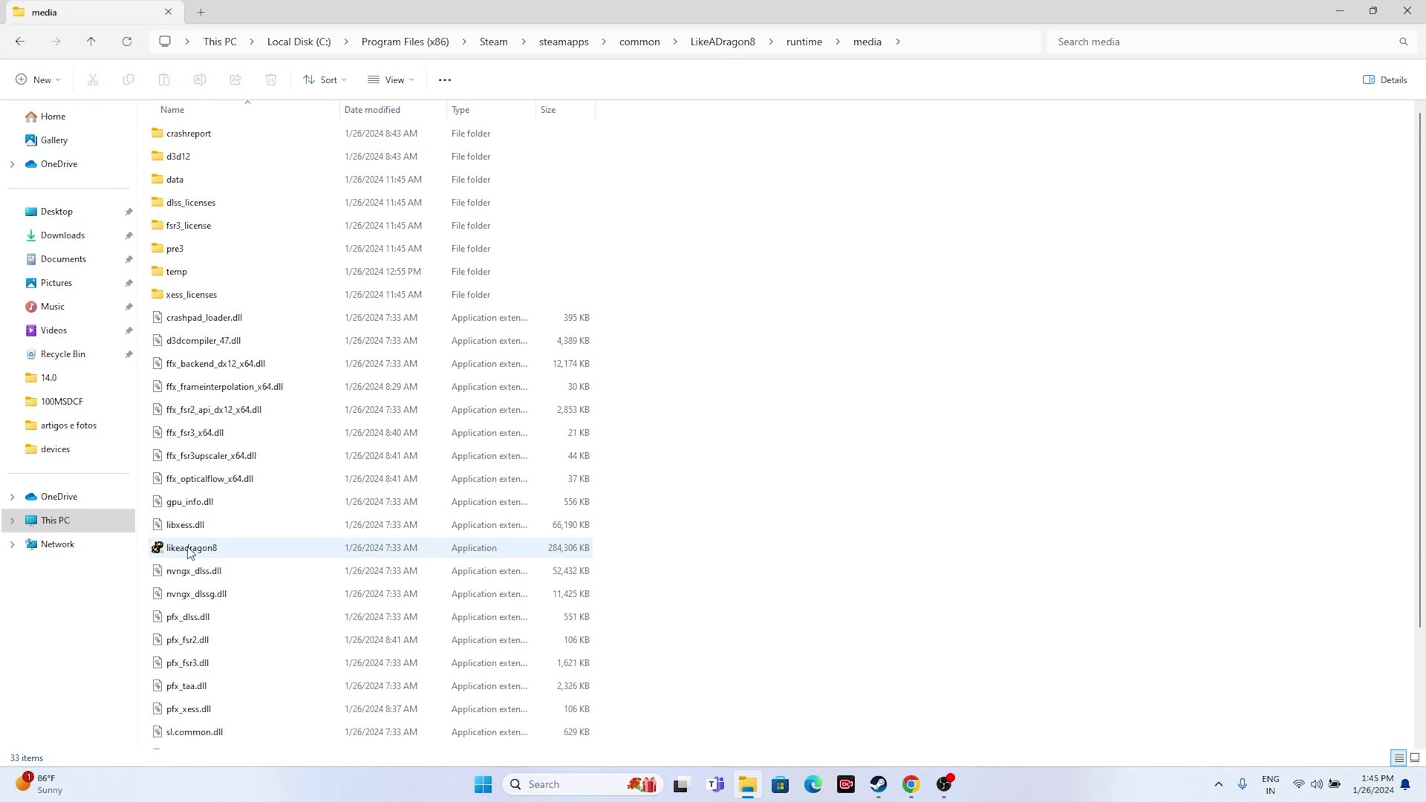
pyautogui.click(489, 548)
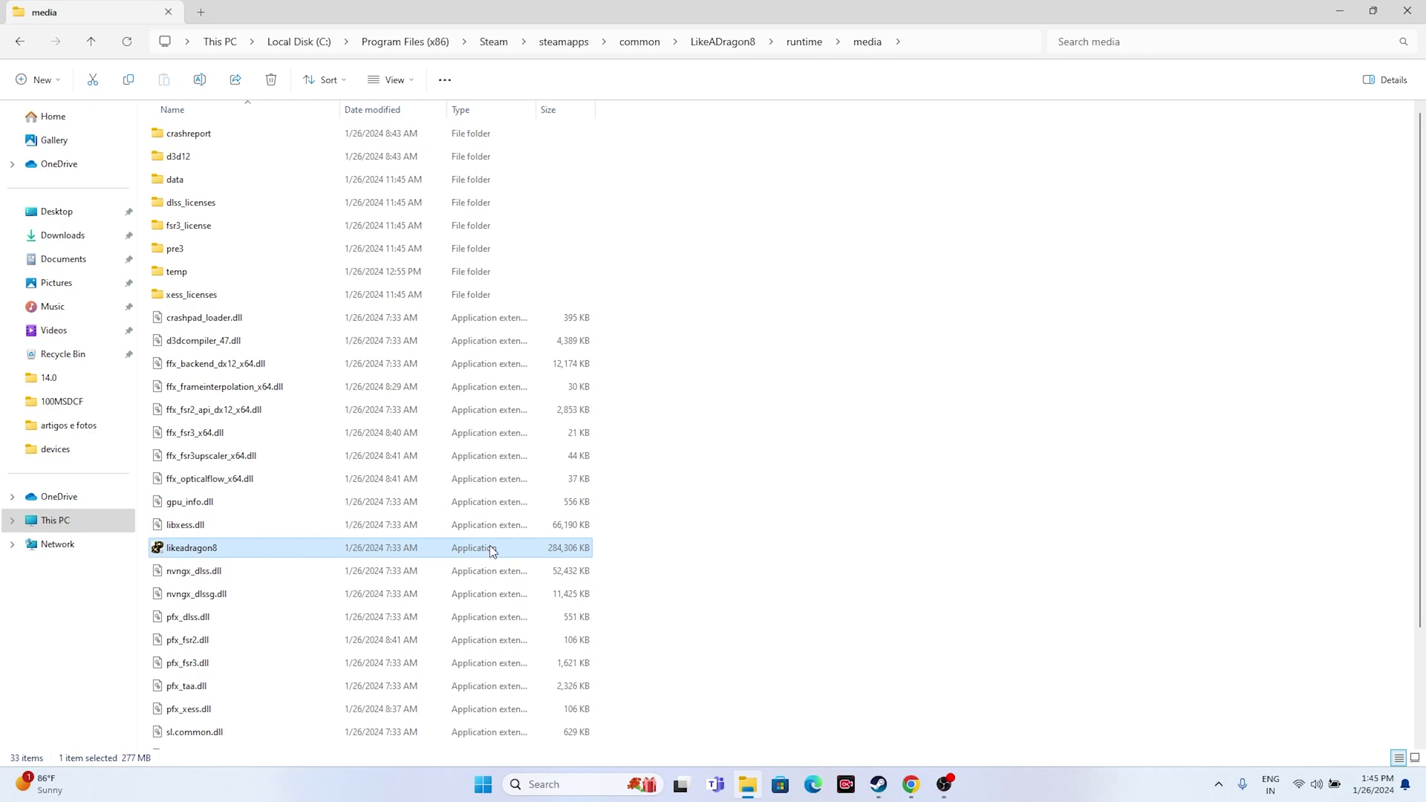
# - Set likeadragon8 to always run as administrator in its Compatibility properties
pyautogui.rightClick(541, 548)
pyautogui.click(595, 545)
pyautogui.rightClick(595, 546)
pyautogui.click(603, 535)
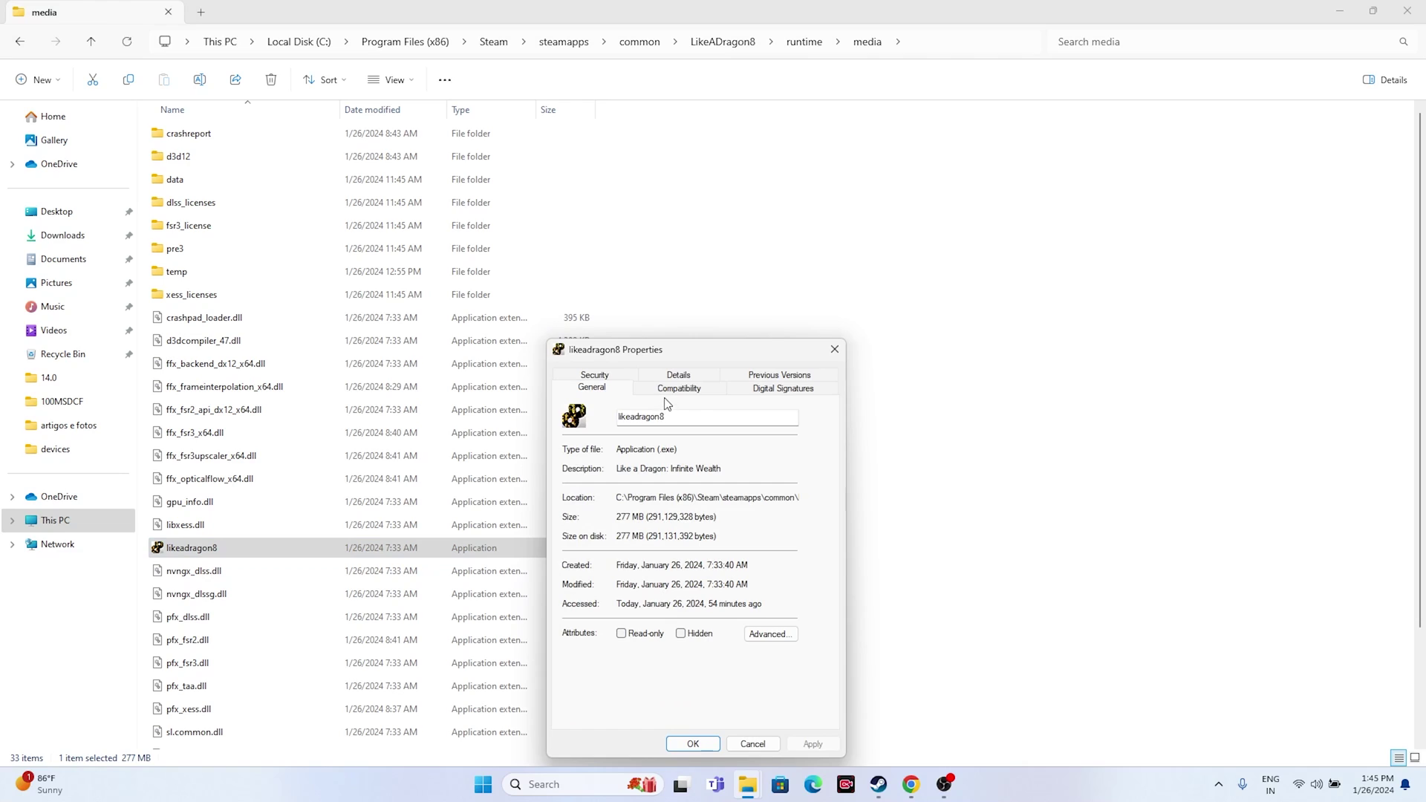
pyautogui.click(671, 391)
pyautogui.click(577, 624)
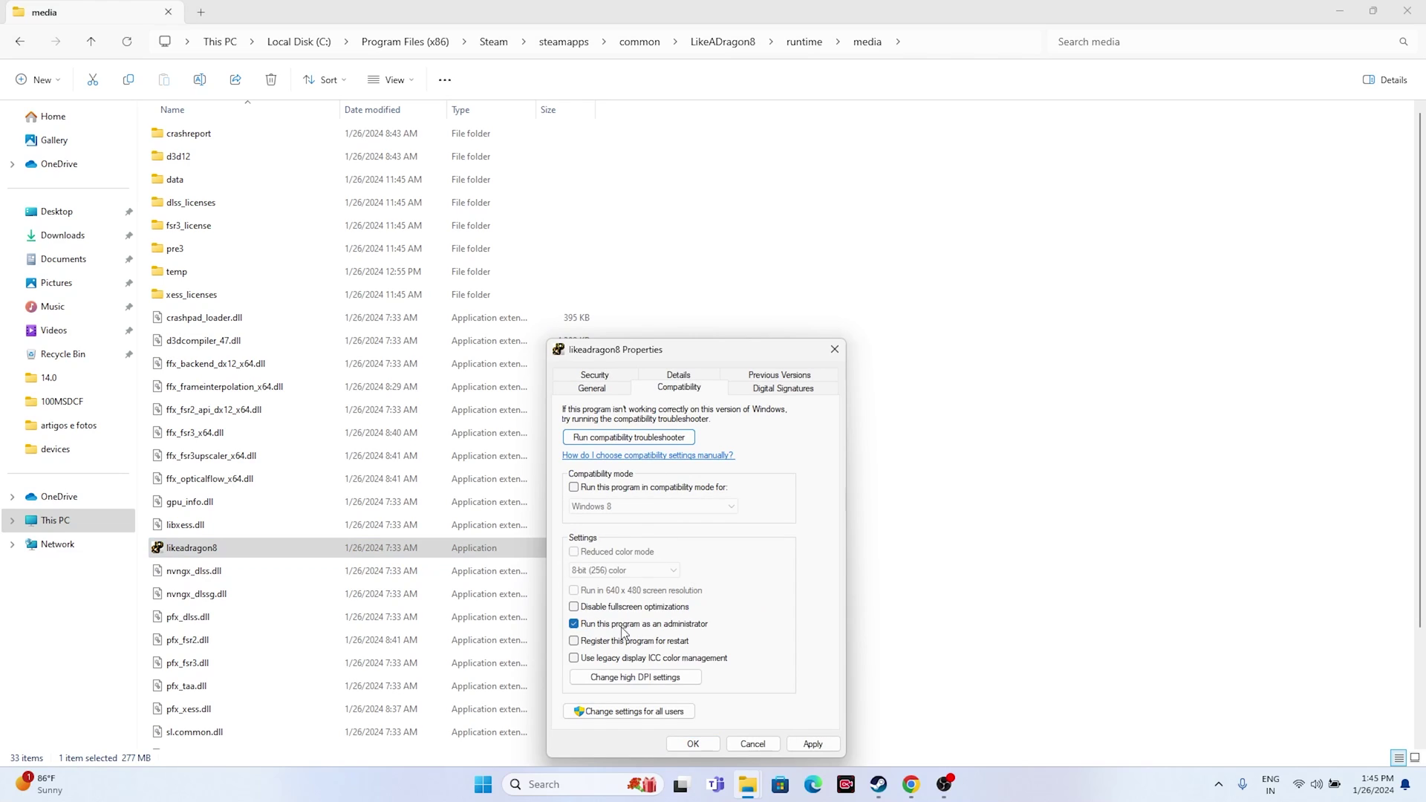
pyautogui.click(809, 746)
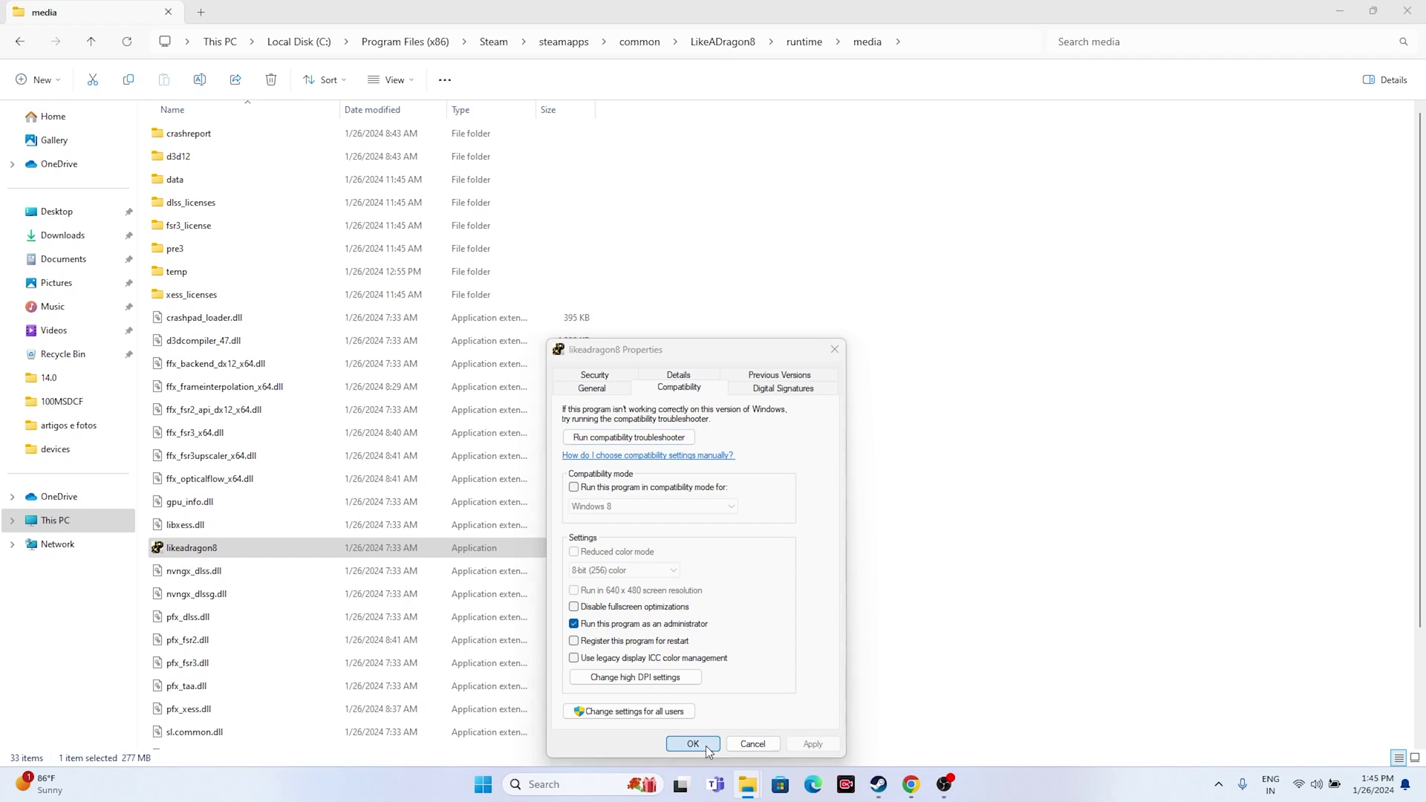
pyautogui.click(706, 746)
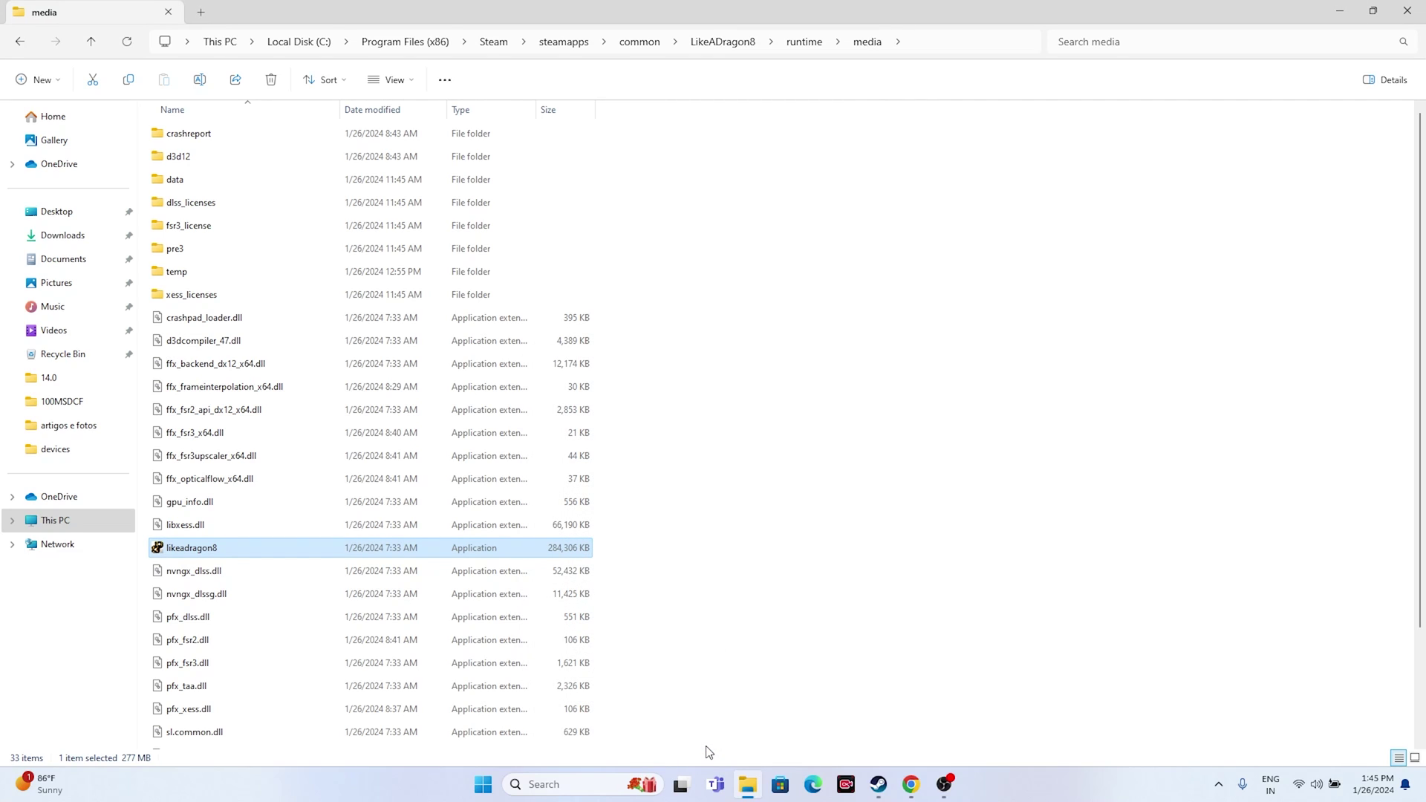
# - Turn on Windows 8 compatibility mode for likeadragon8, apply it, and close Explorer
pyautogui.rightClick(550, 547)
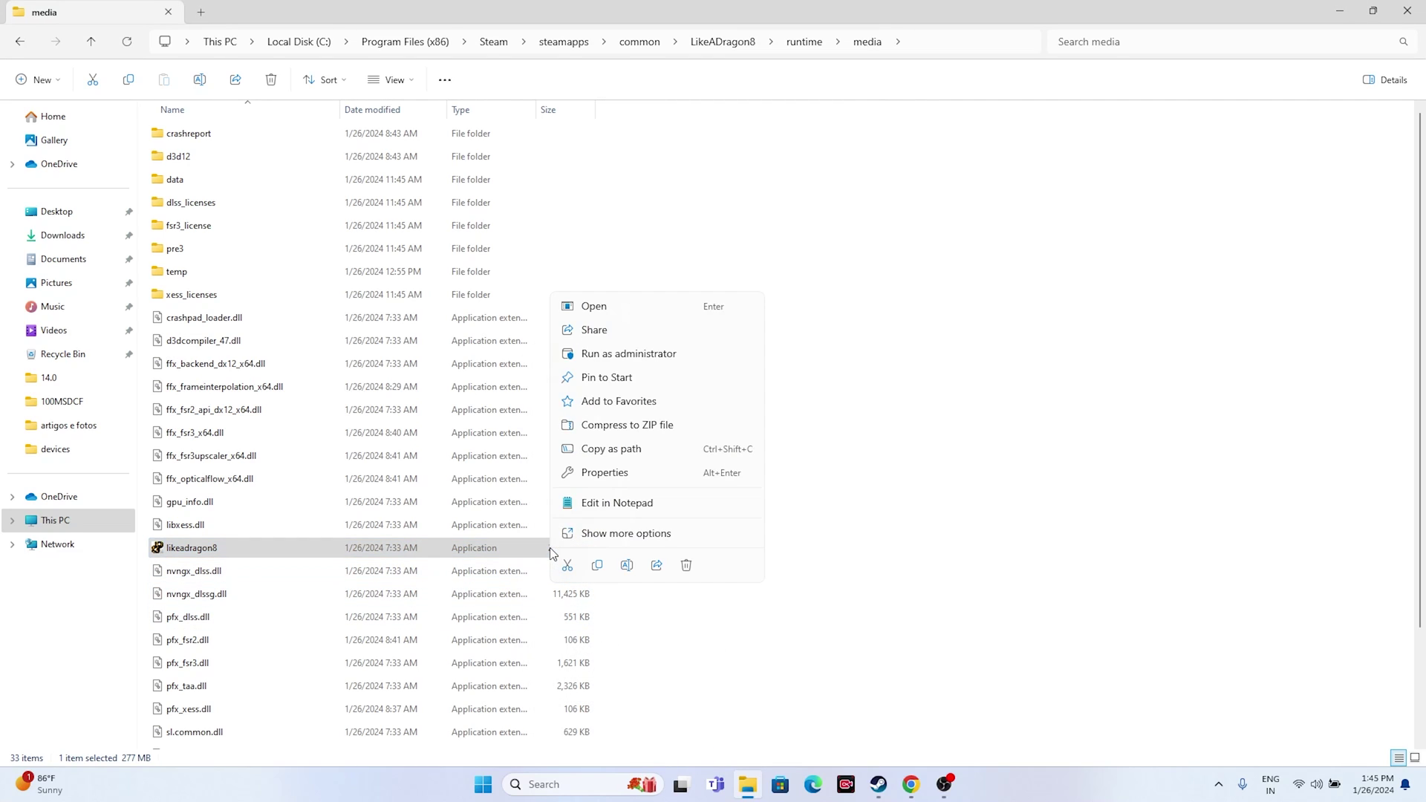
pyautogui.click(643, 535)
pyautogui.click(643, 537)
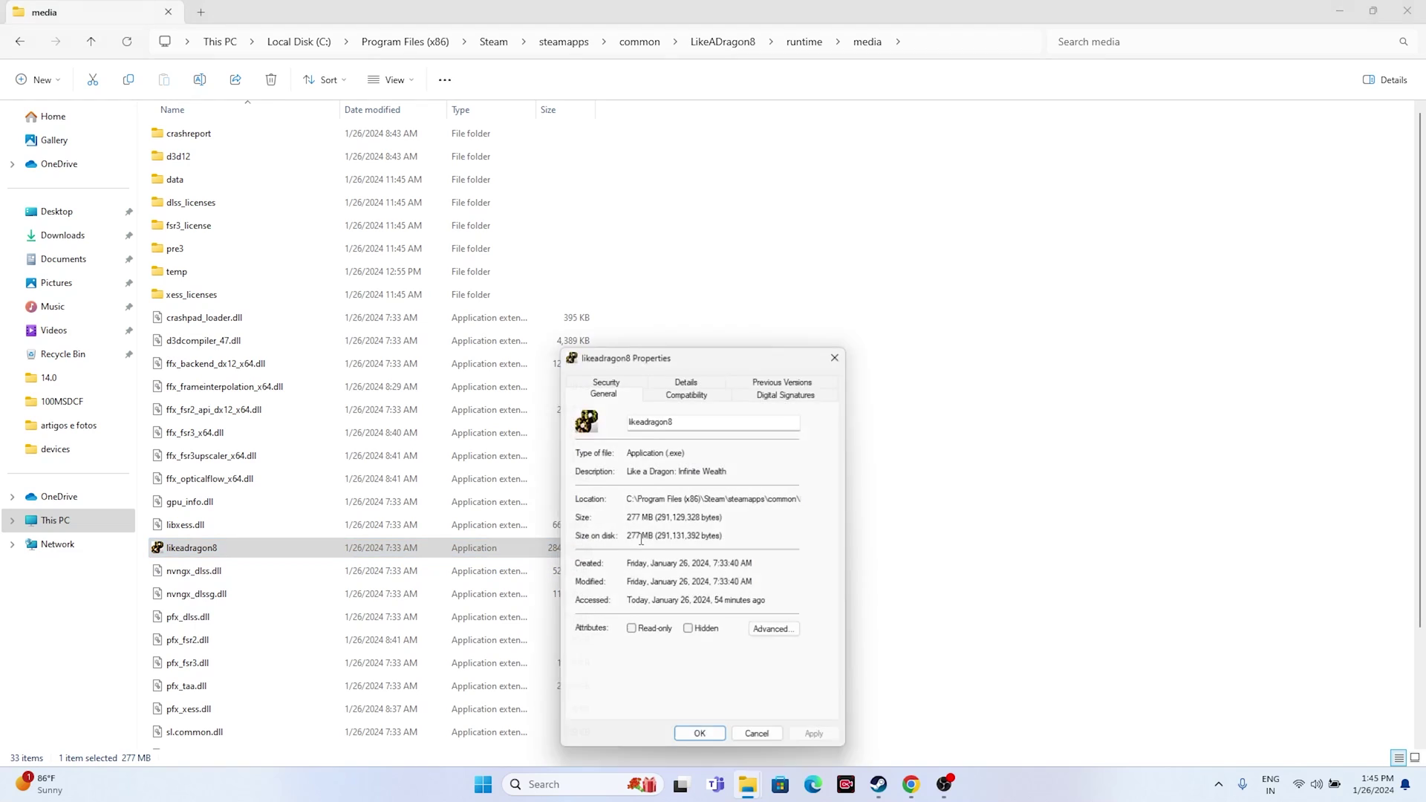
pyautogui.click(672, 389)
pyautogui.click(583, 487)
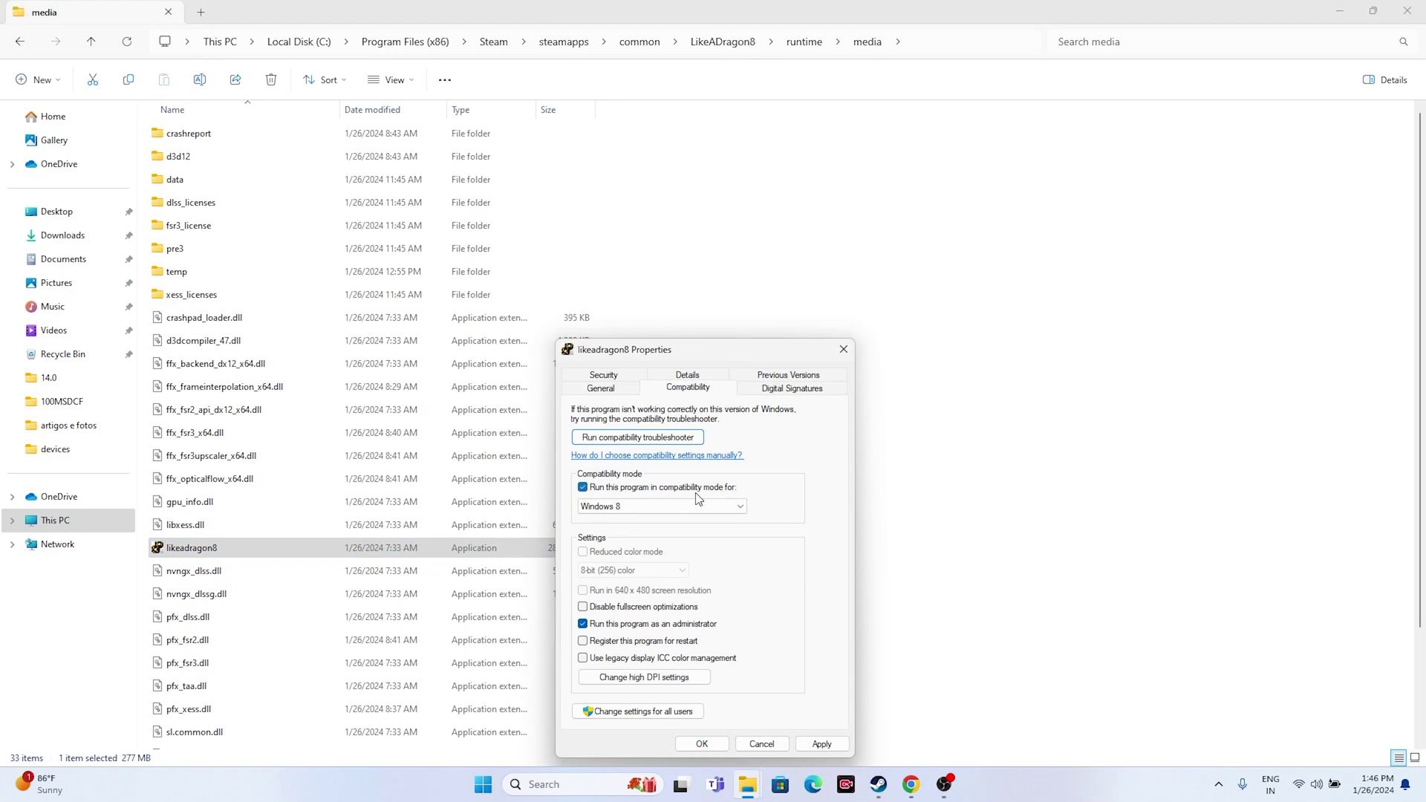
pyautogui.click(693, 505)
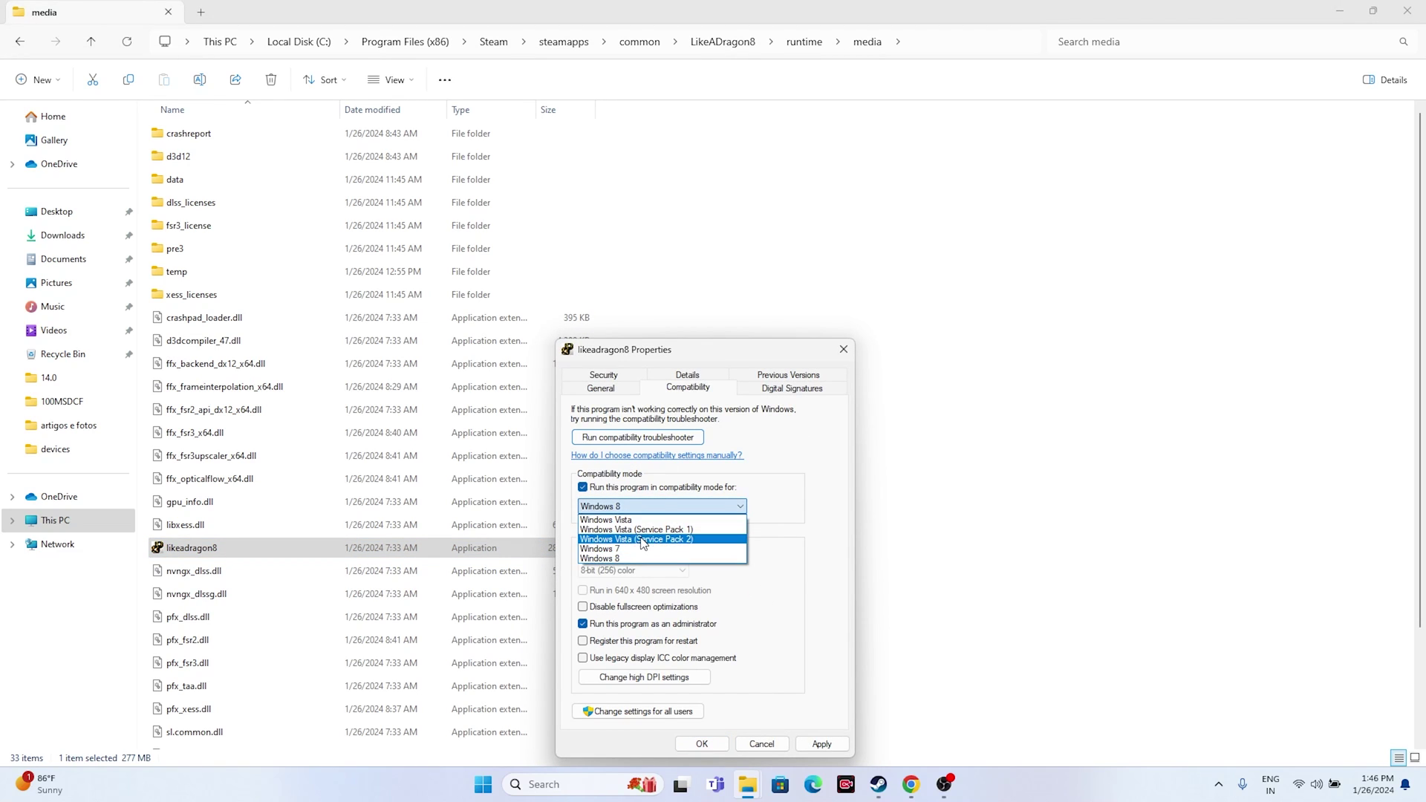
pyautogui.click(628, 556)
pyautogui.click(661, 505)
pyautogui.click(639, 566)
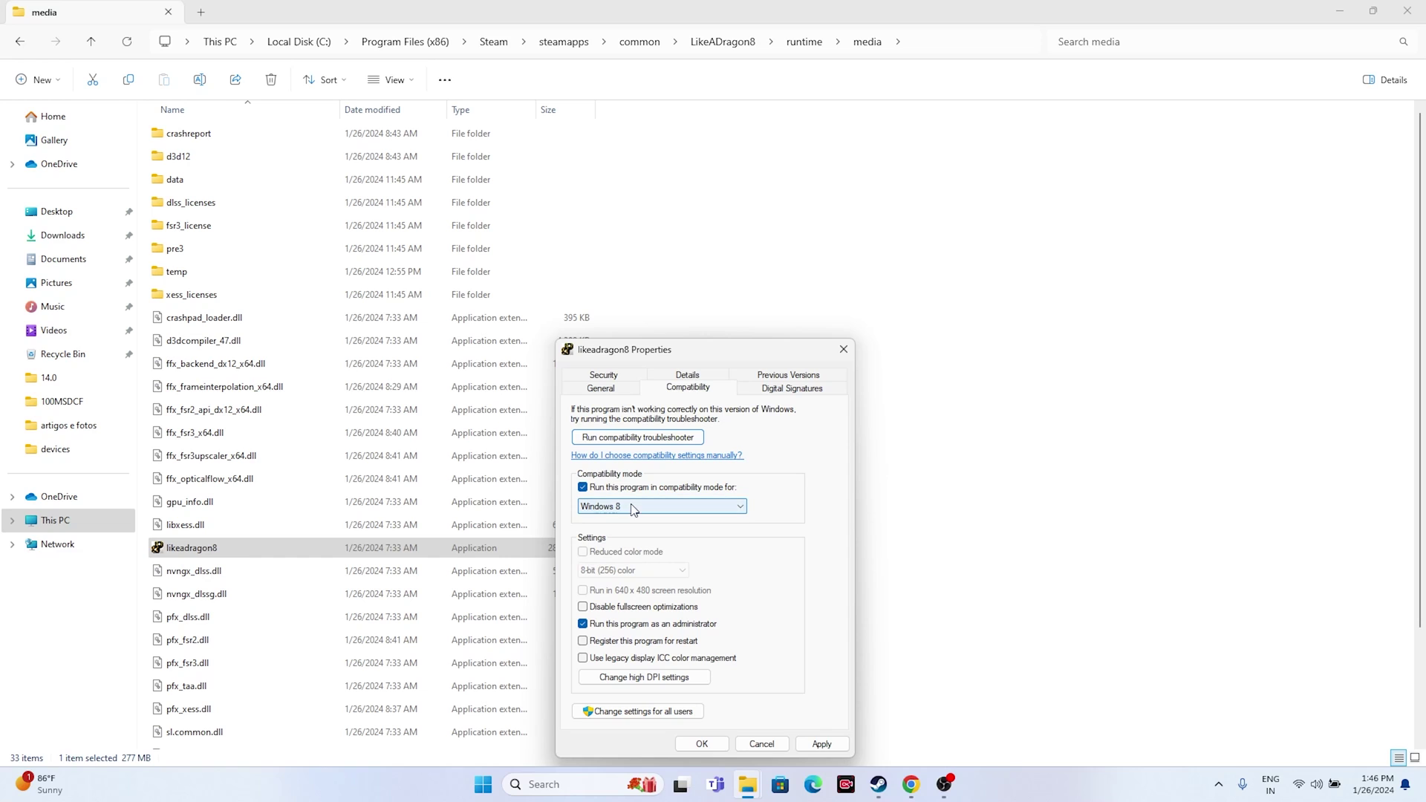
pyautogui.click(820, 743)
pyautogui.click(702, 744)
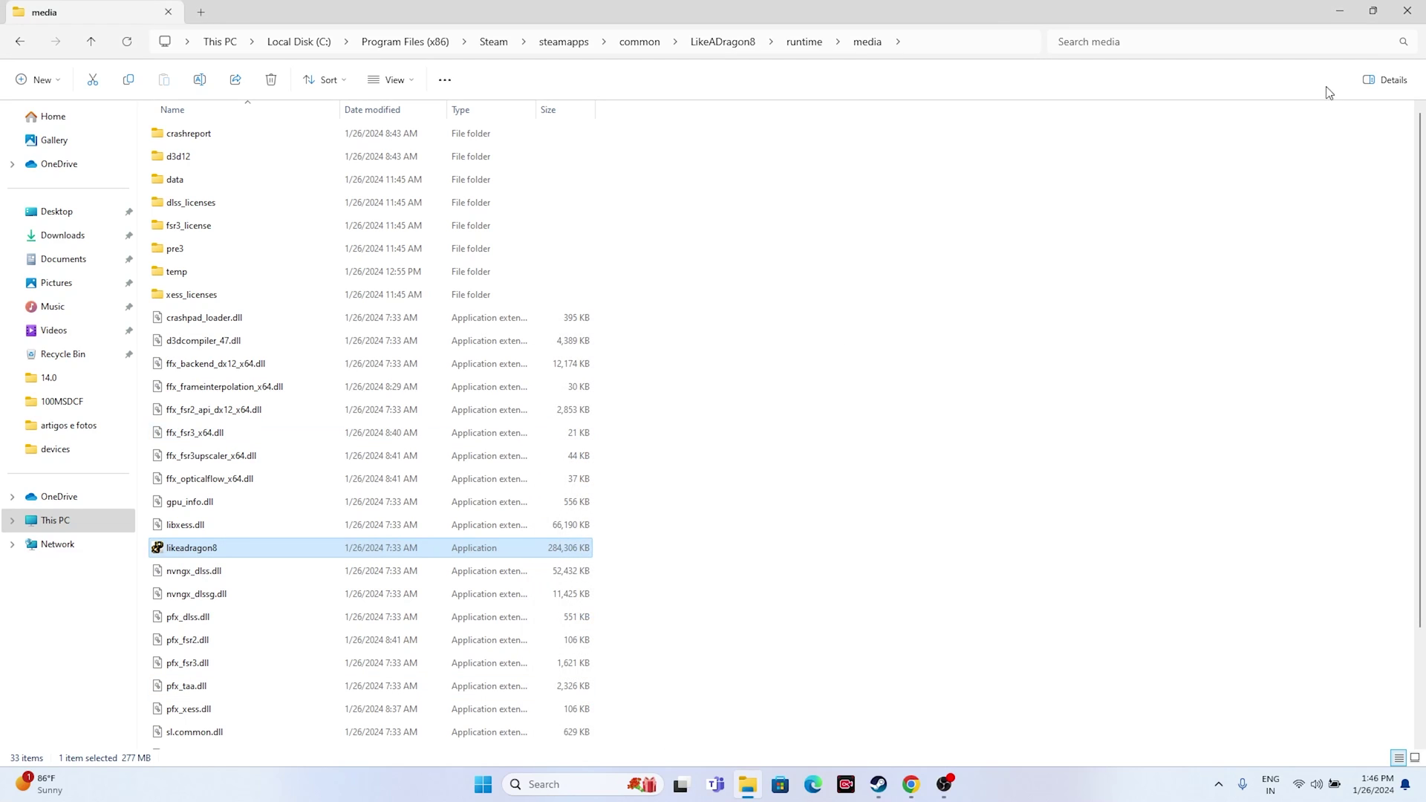
pyautogui.click(1407, 21)
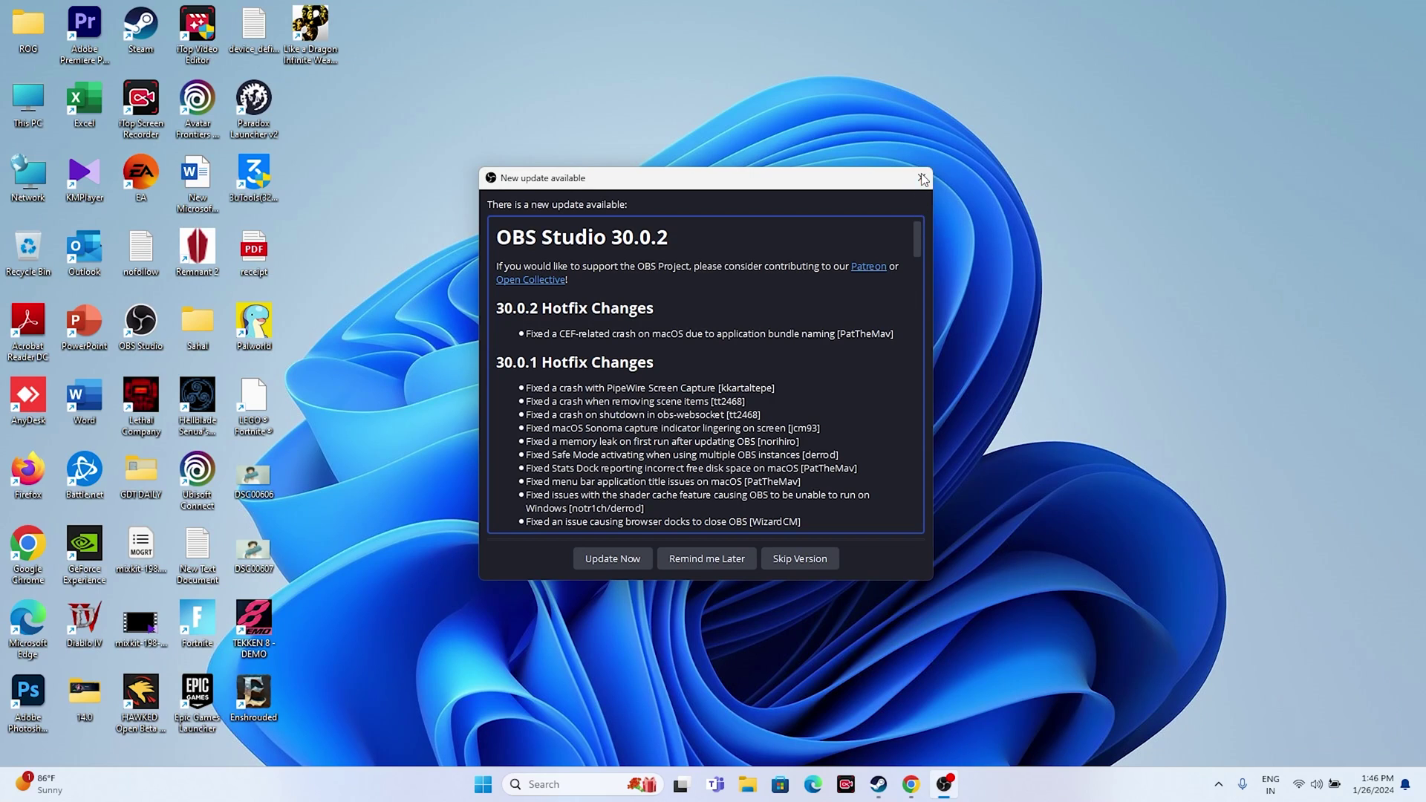
# - Dismiss the OBS update notice, then bring up Steam and minimize it again
pyautogui.click(921, 179)
pyautogui.click(879, 785)
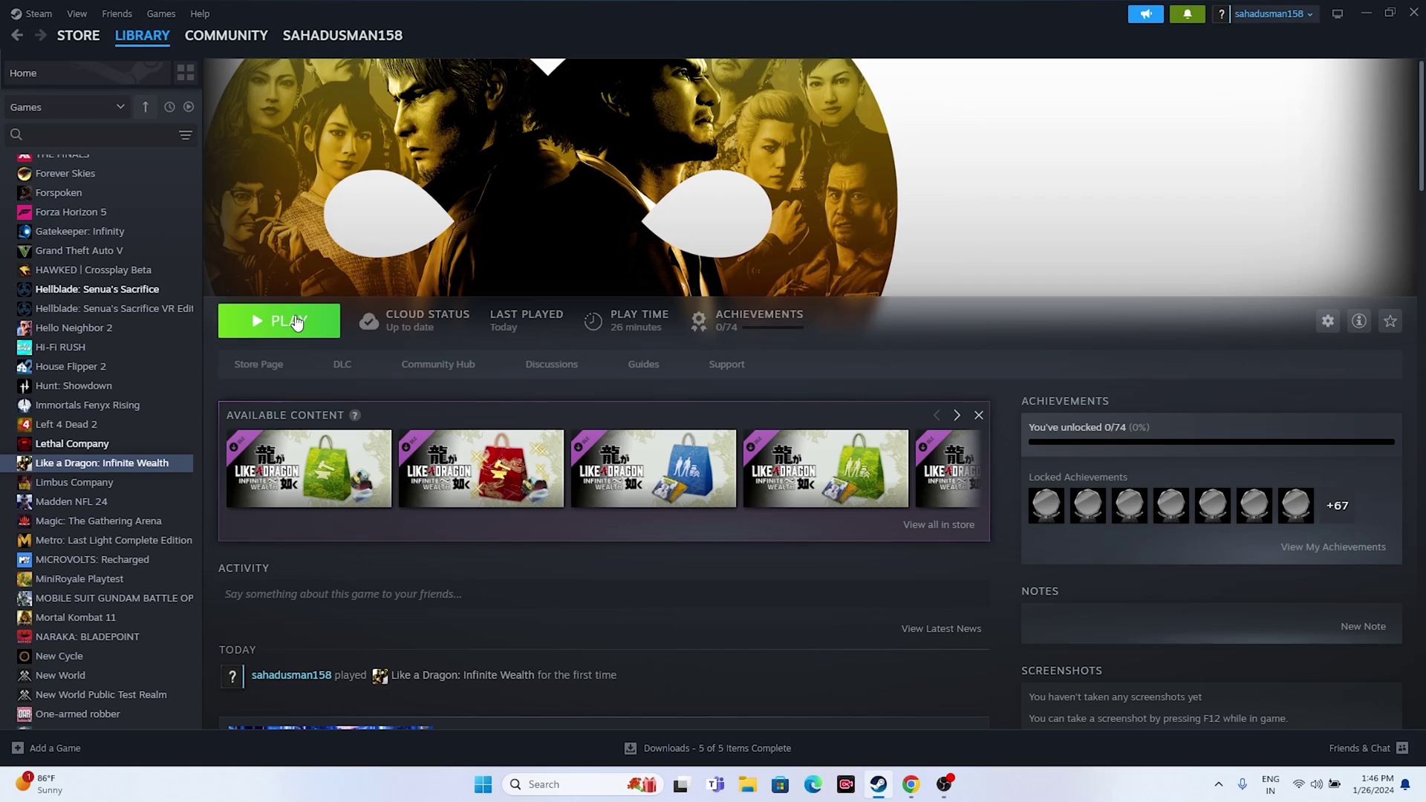
pyautogui.click(1367, 12)
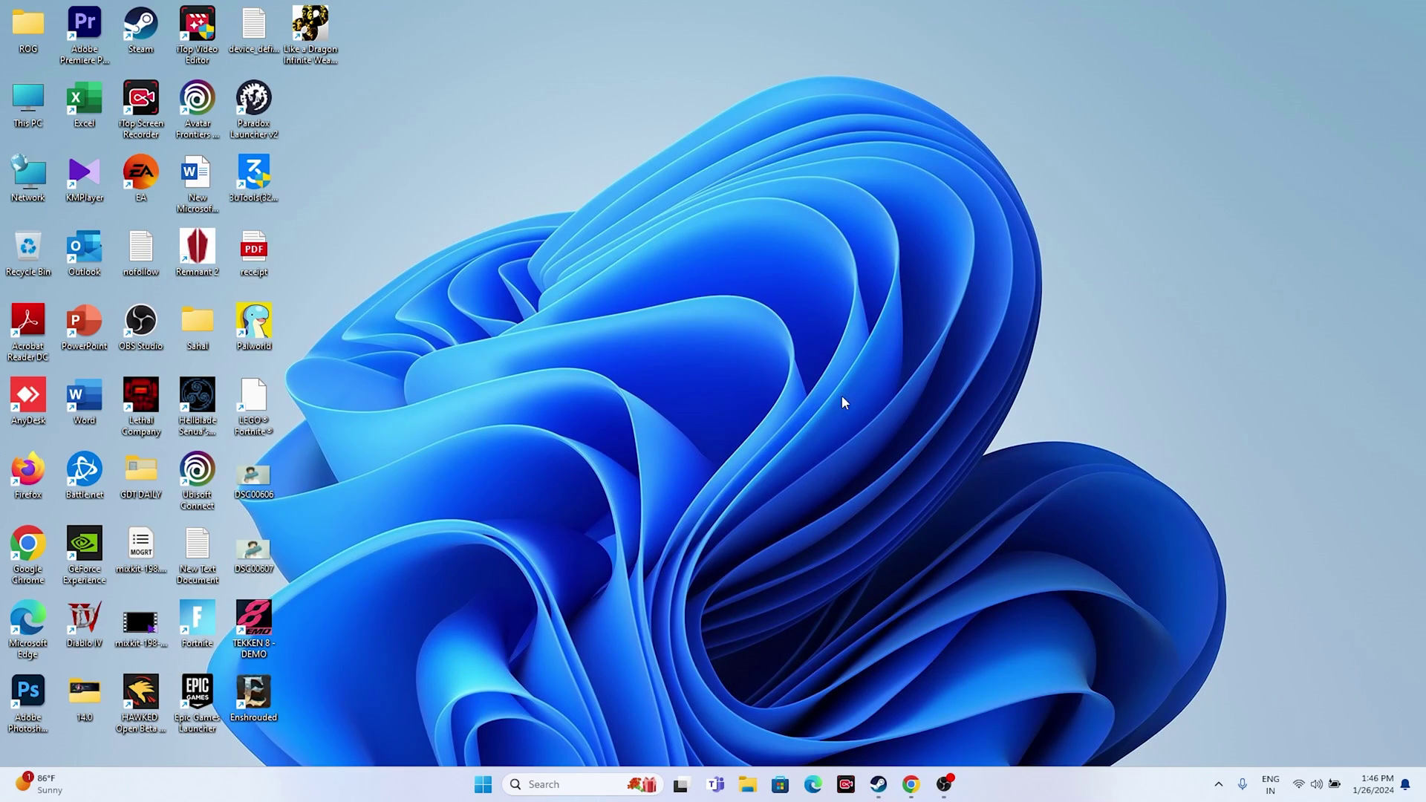
# - Check date & time settings, confirm the country or region is United States, and close Settings
pyautogui.click(572, 785)
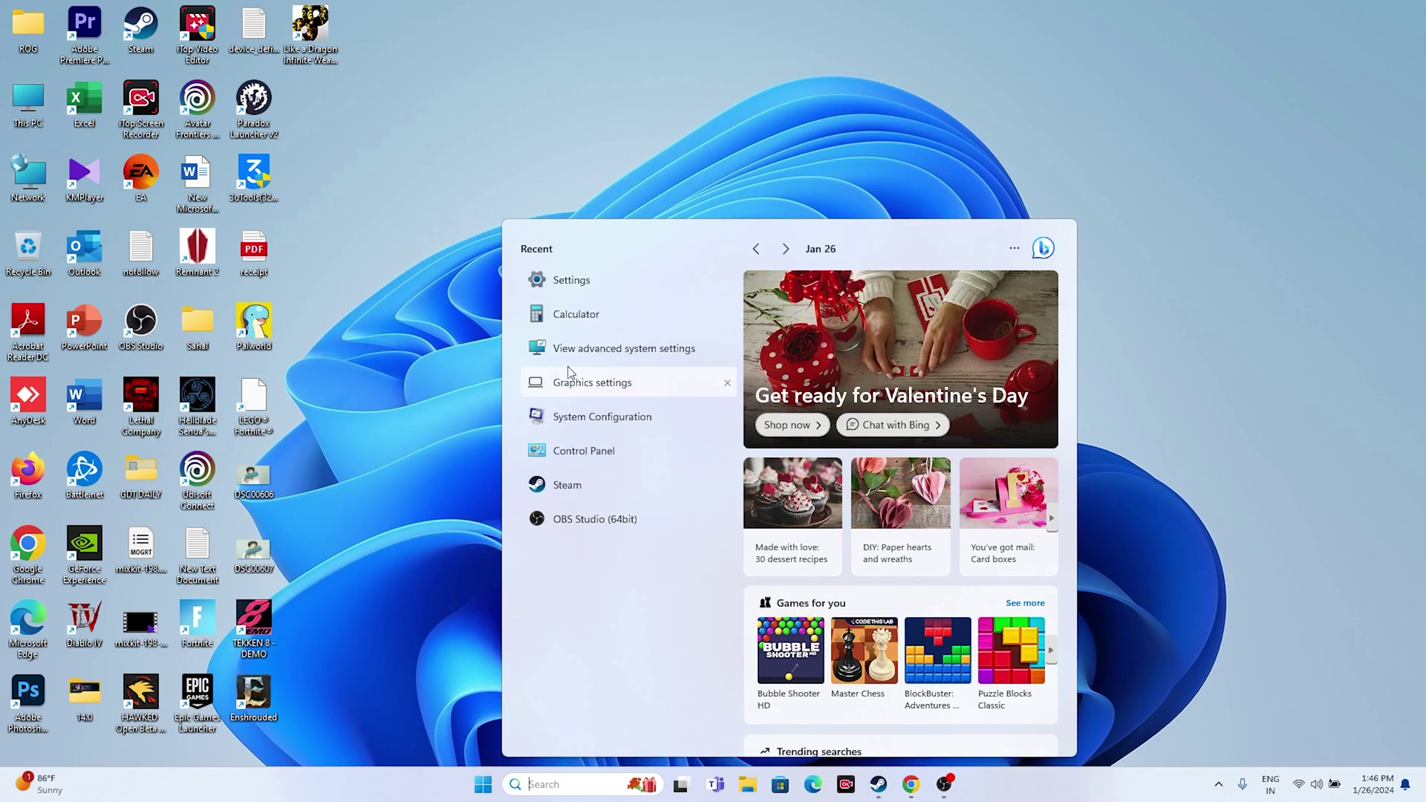
pyautogui.click(563, 283)
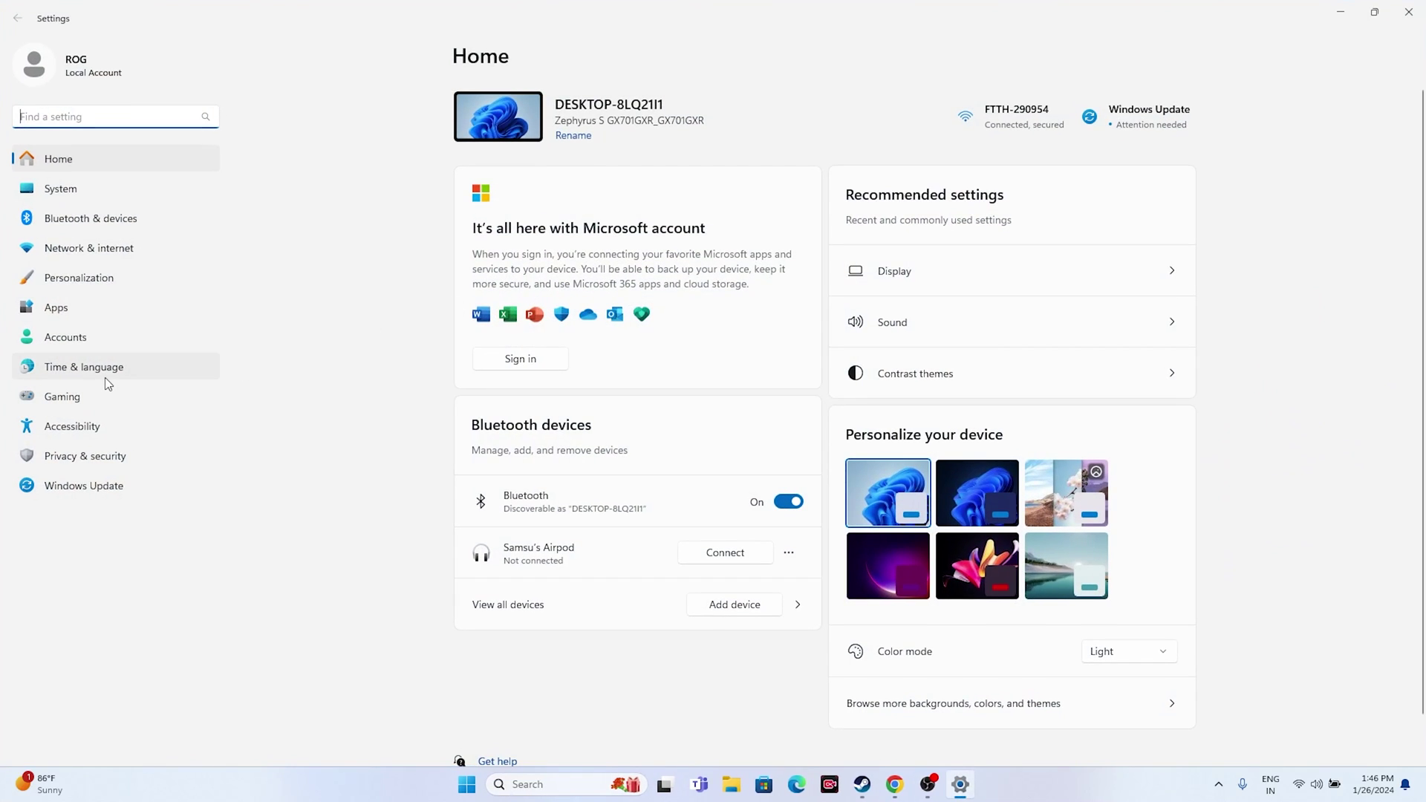
pyautogui.click(104, 375)
pyautogui.click(587, 174)
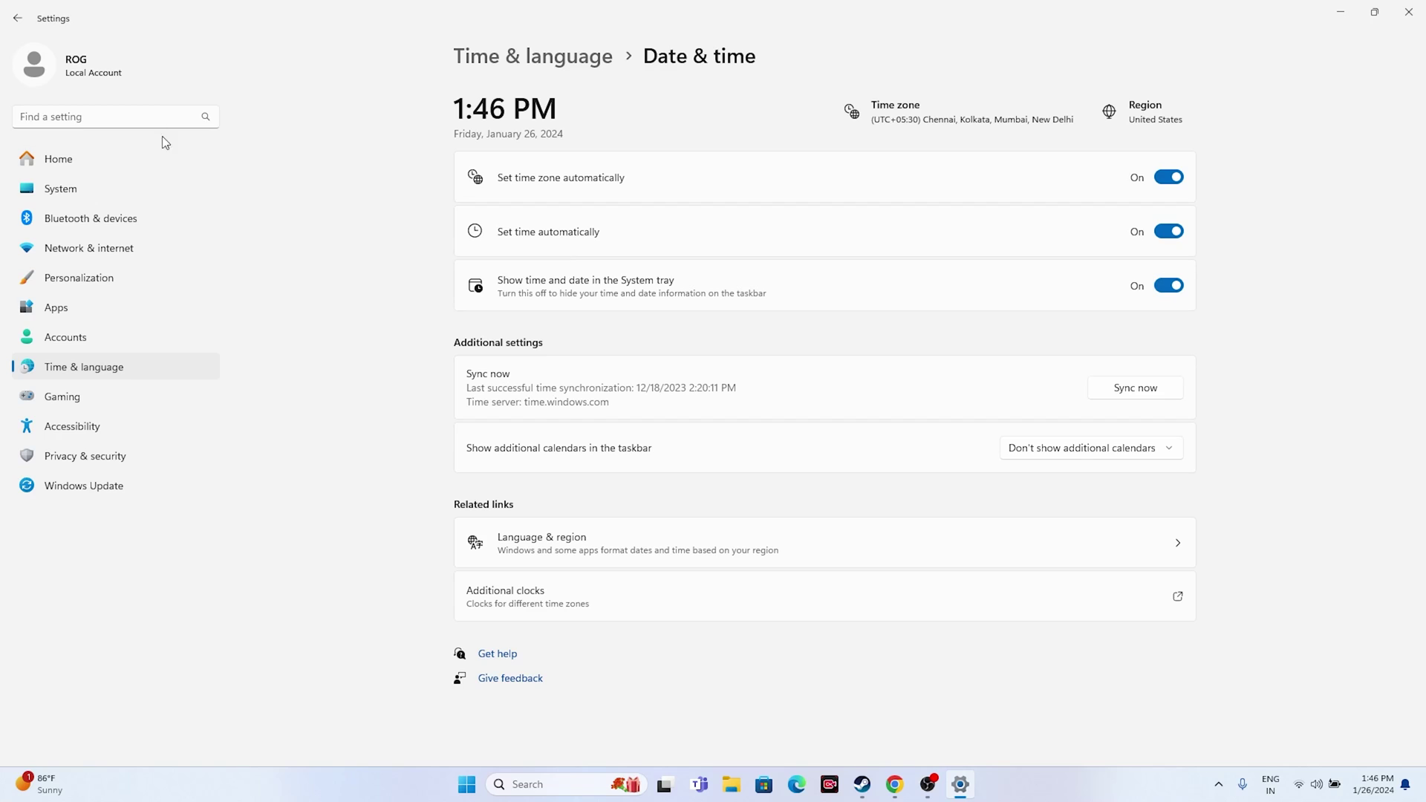
pyautogui.click(18, 18)
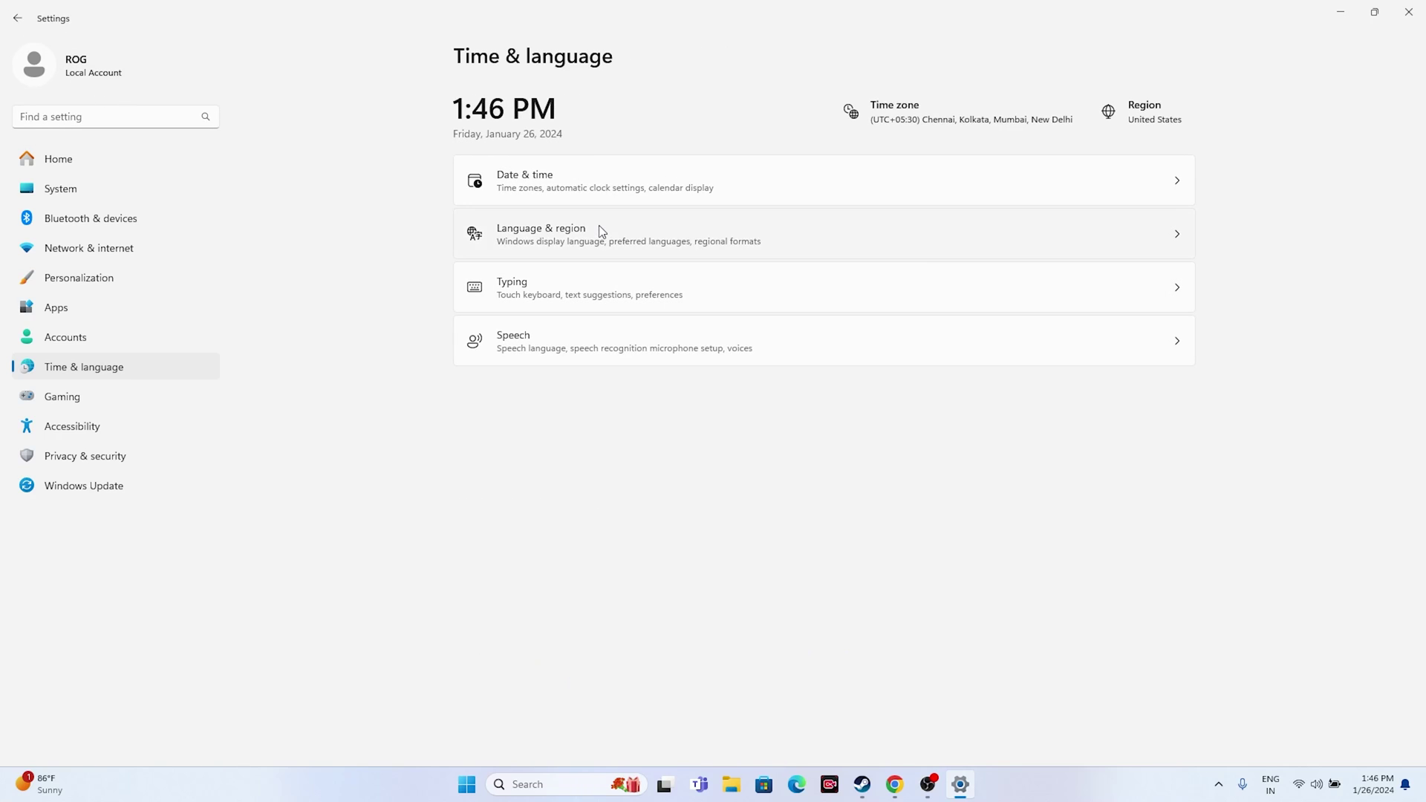
pyautogui.click(601, 231)
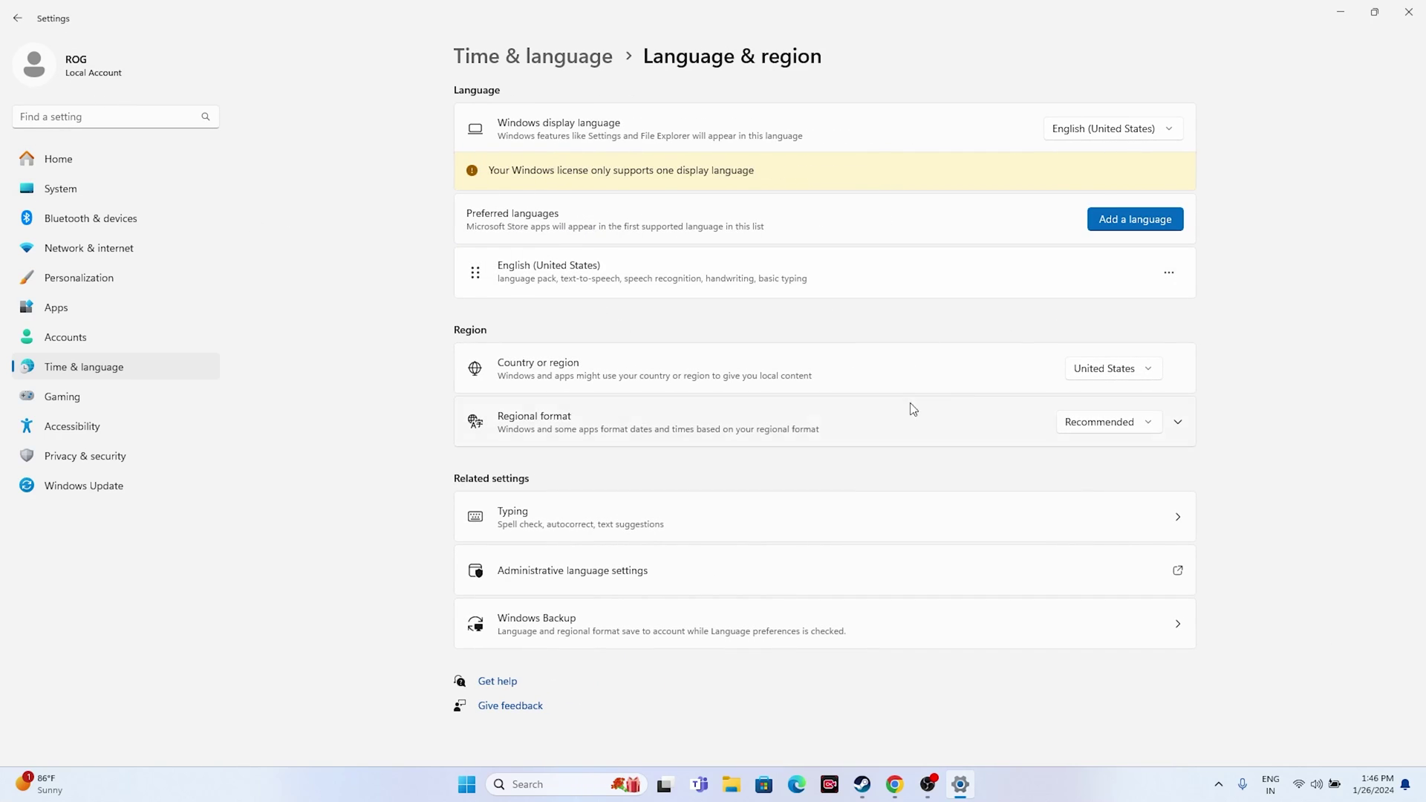
pyautogui.click(1143, 373)
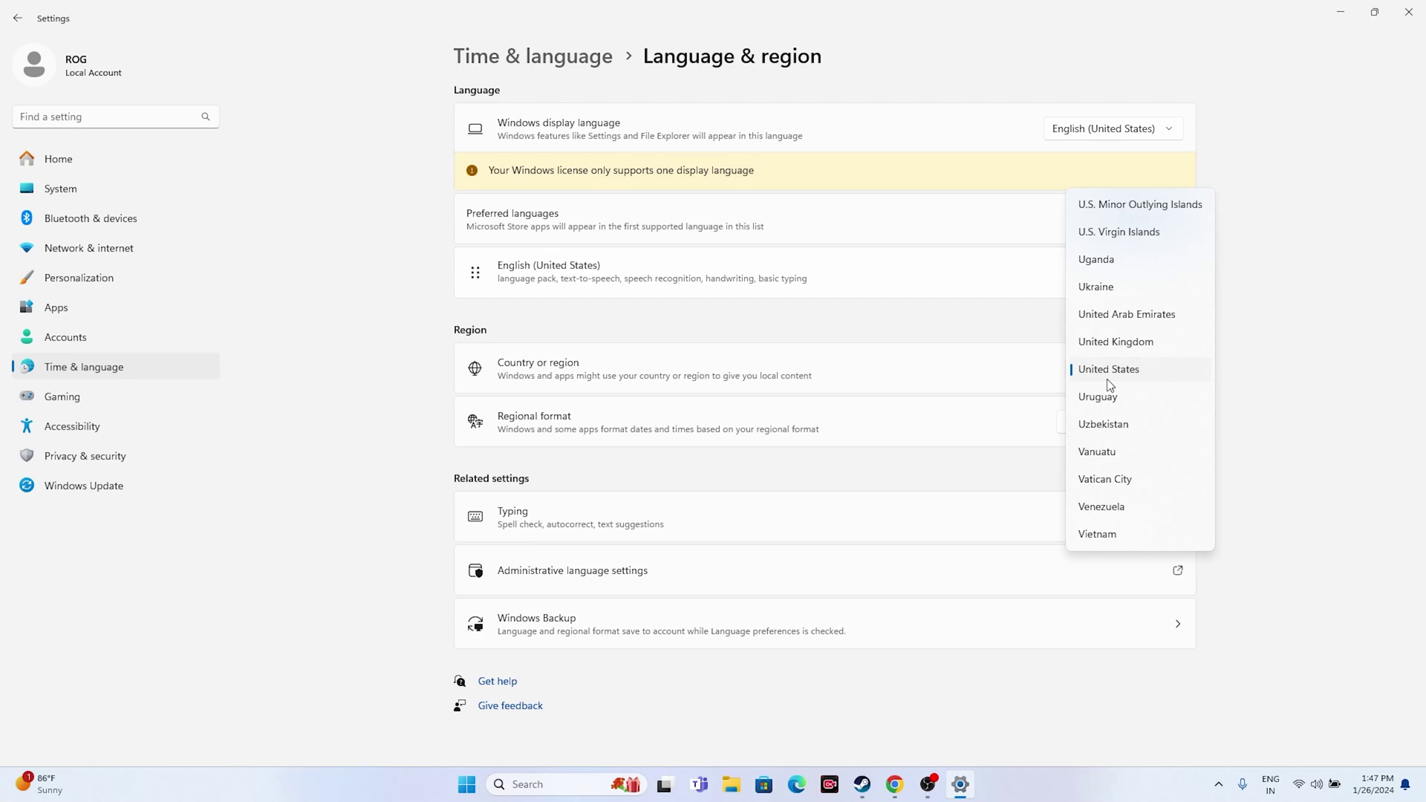
pyautogui.click(1343, 350)
pyautogui.click(1408, 12)
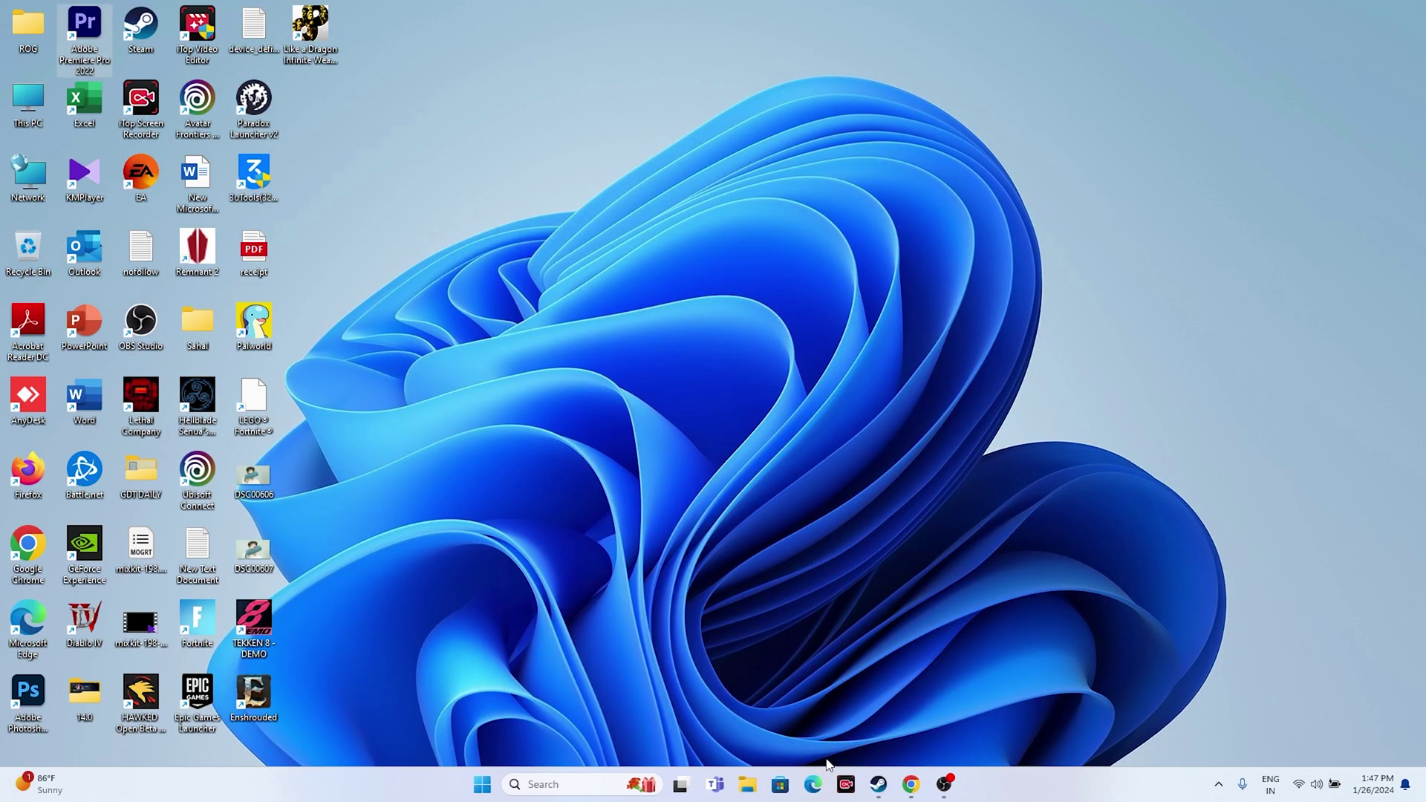
# - Look through the Documents\My Games folder in File Explorer, then close it
pyautogui.click(879, 784)
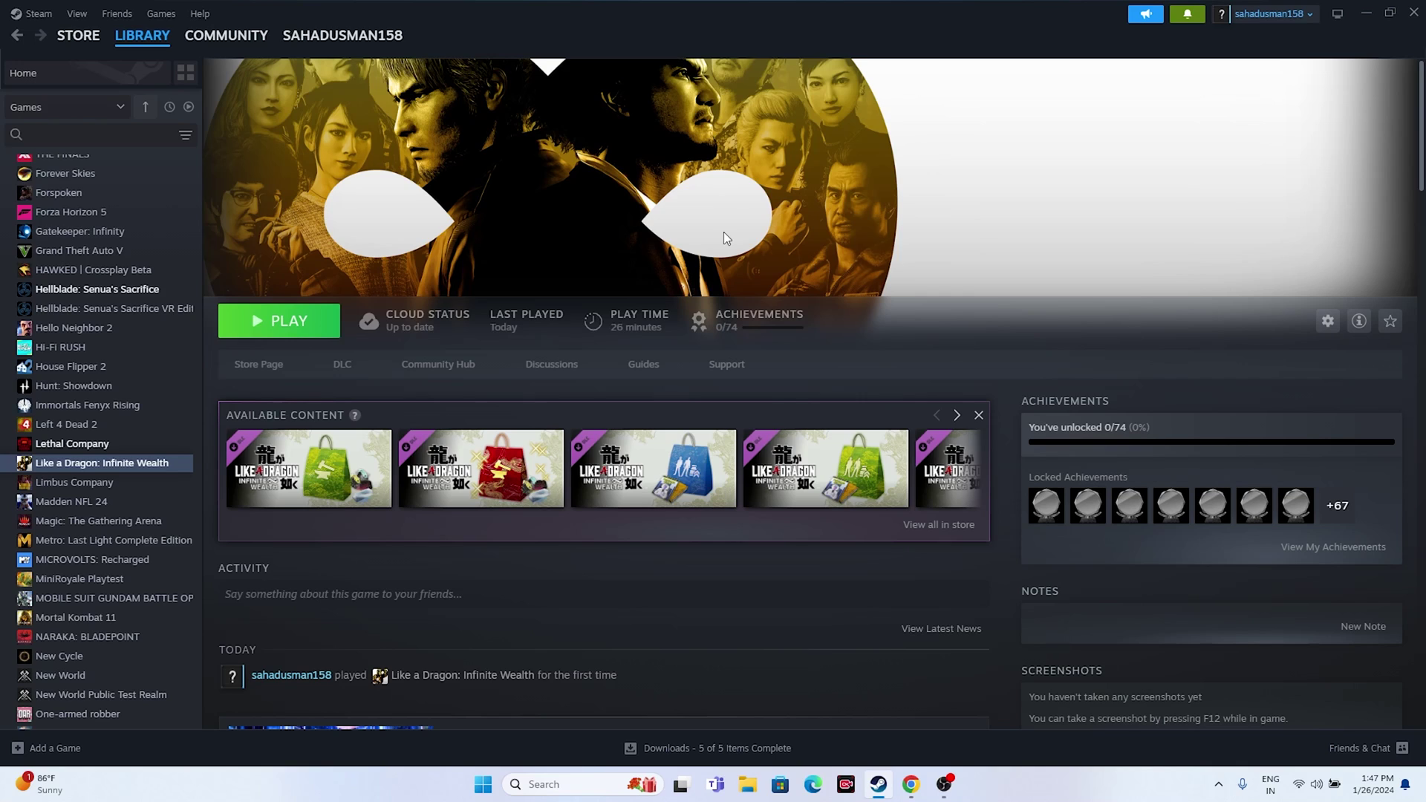
pyautogui.click(749, 784)
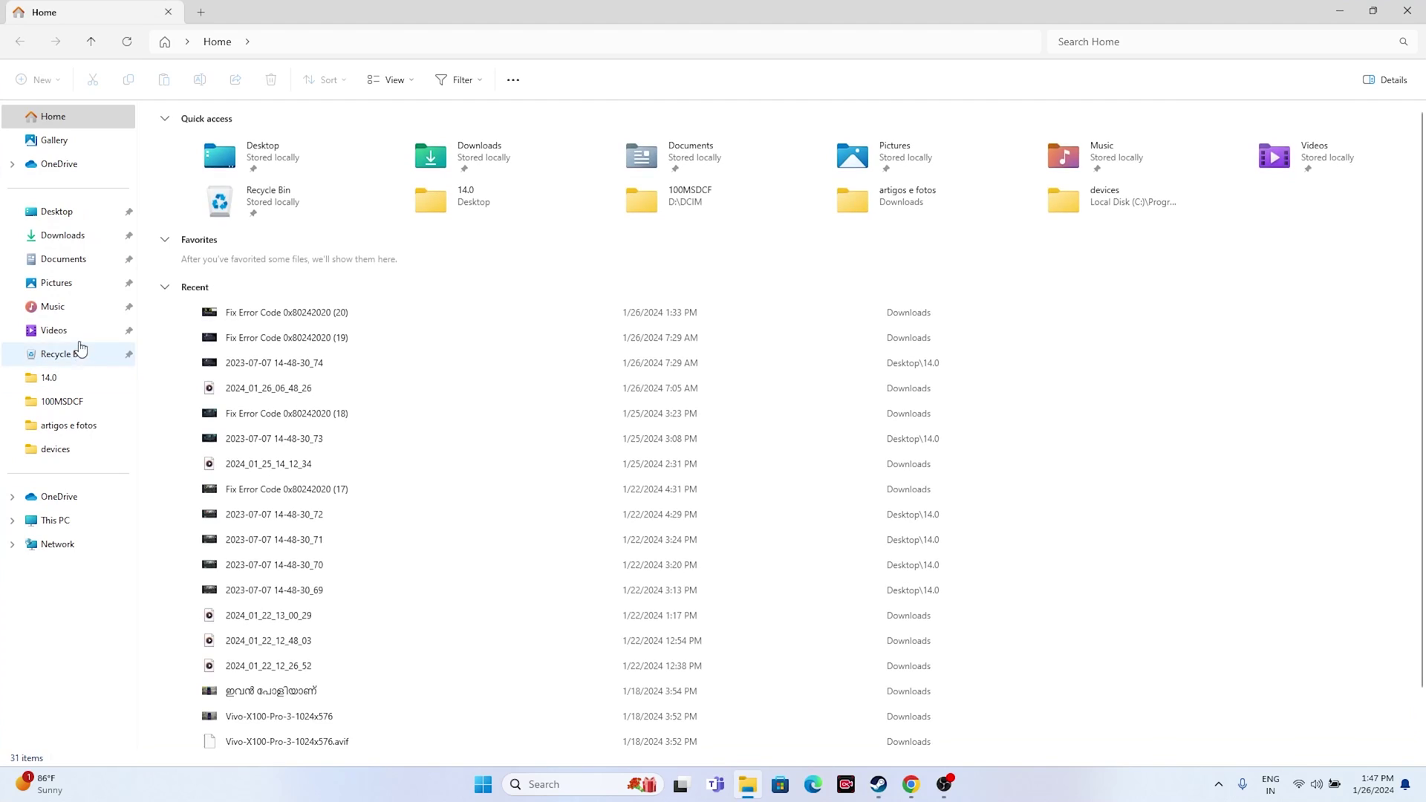
pyautogui.click(73, 262)
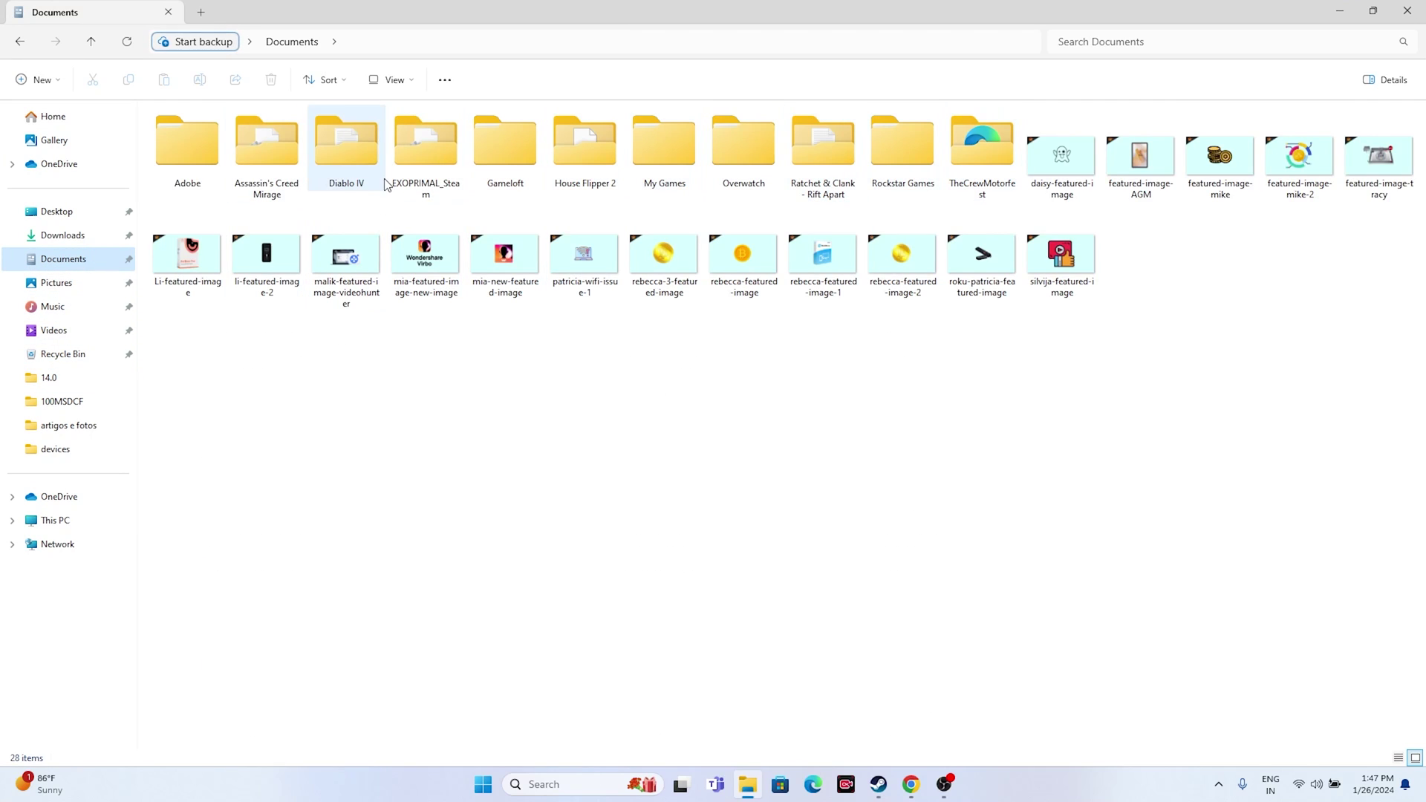
pyautogui.doubleClick(681, 180)
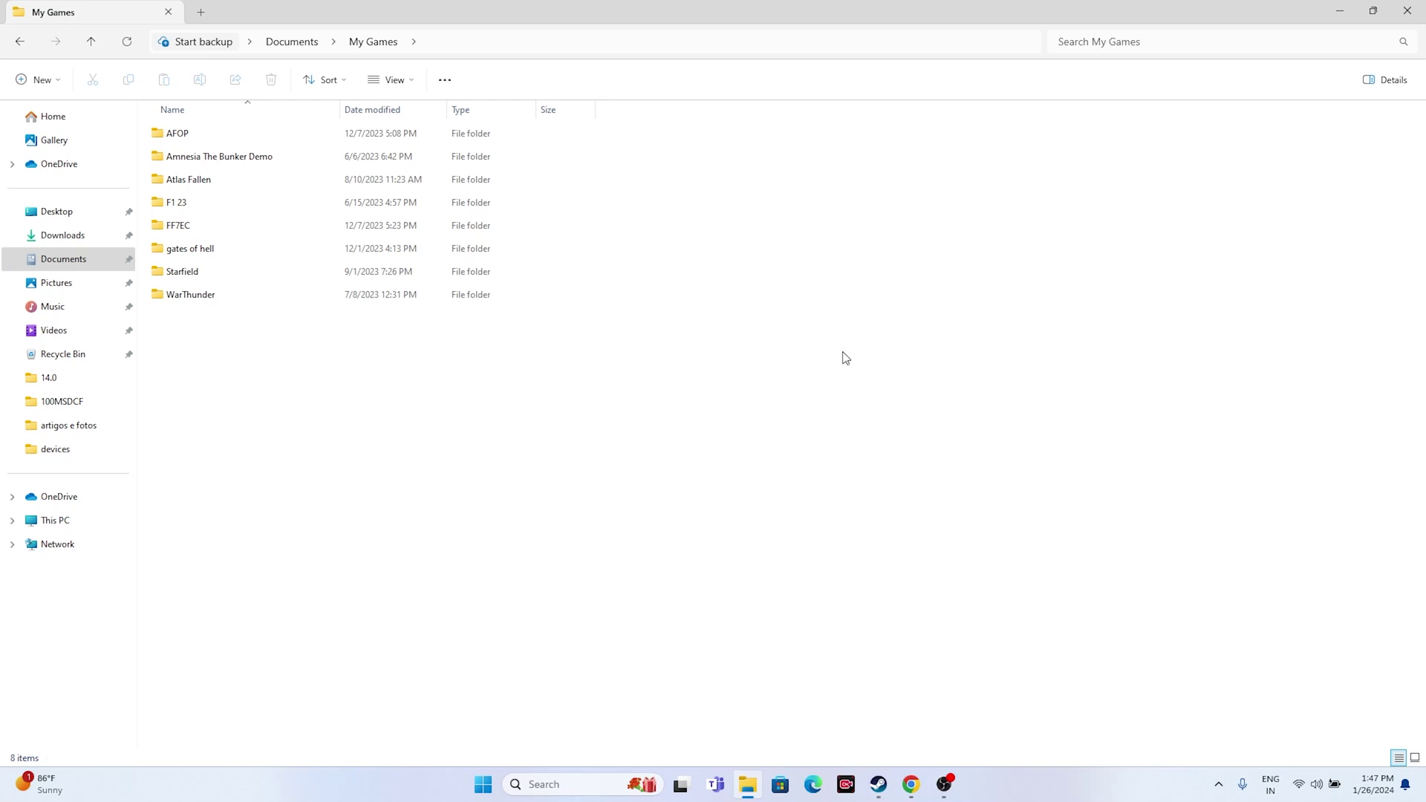
pyautogui.click(1407, 10)
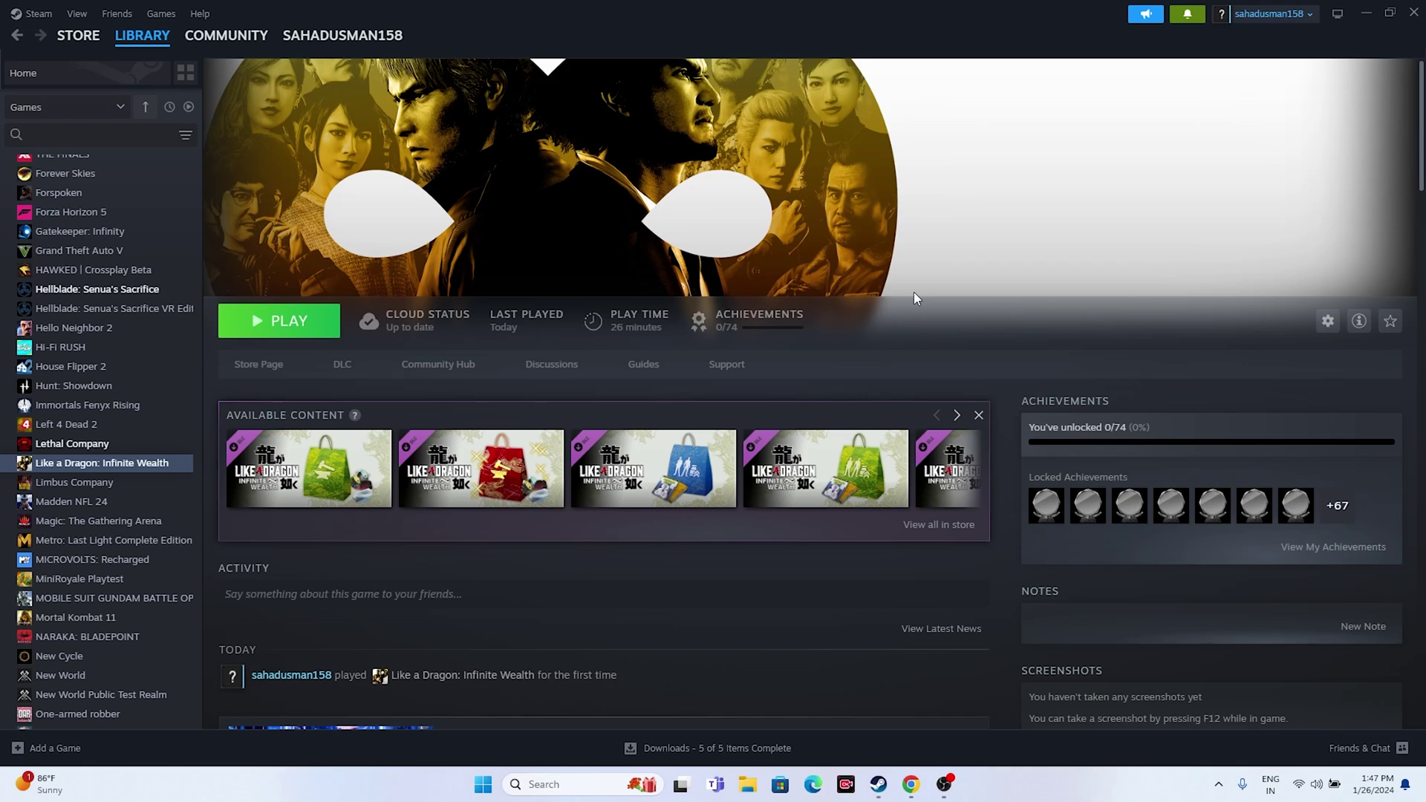
# - Open the Windows Defender Firewall allowed-apps list in Control Panel and unlock it with Change settings
pyautogui.click(544, 783)
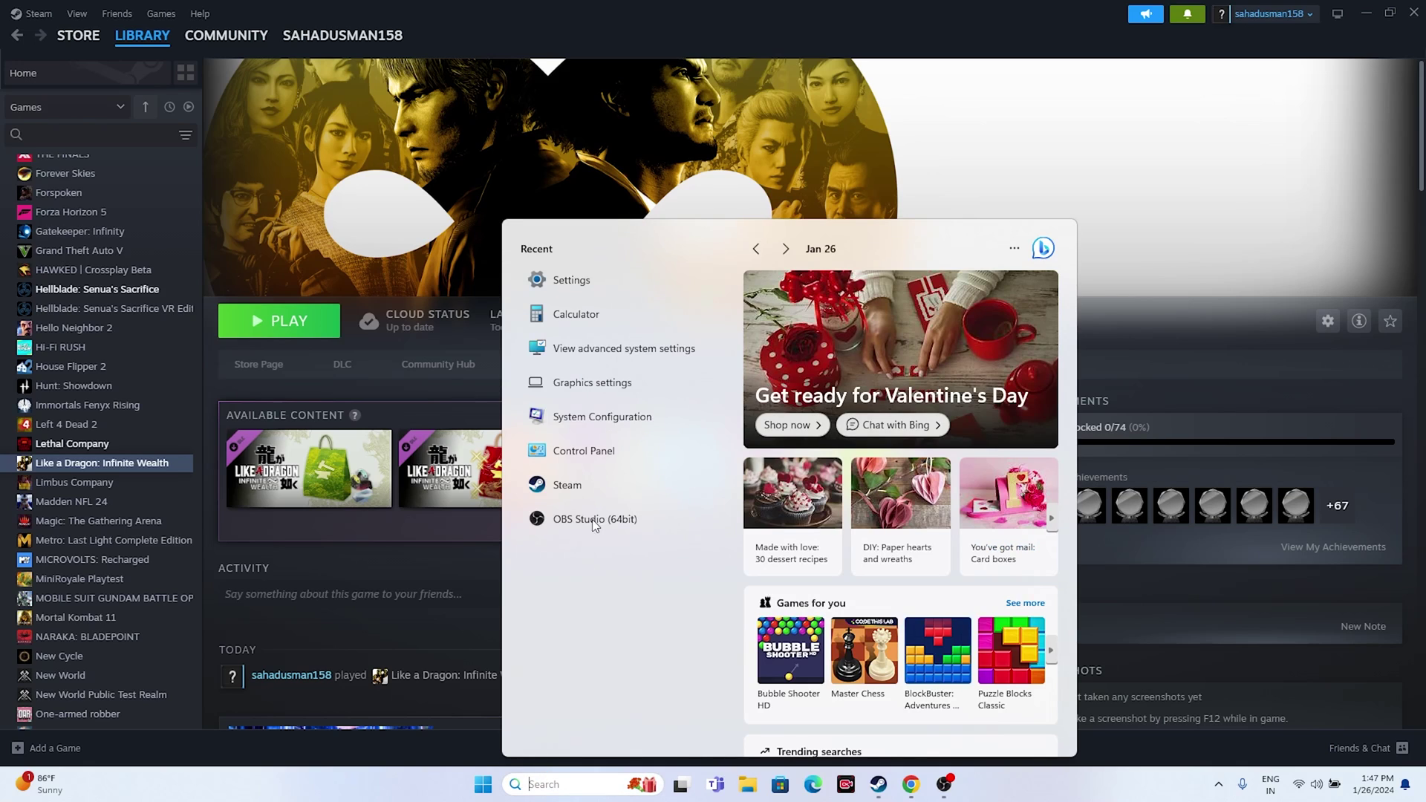
pyautogui.click(584, 451)
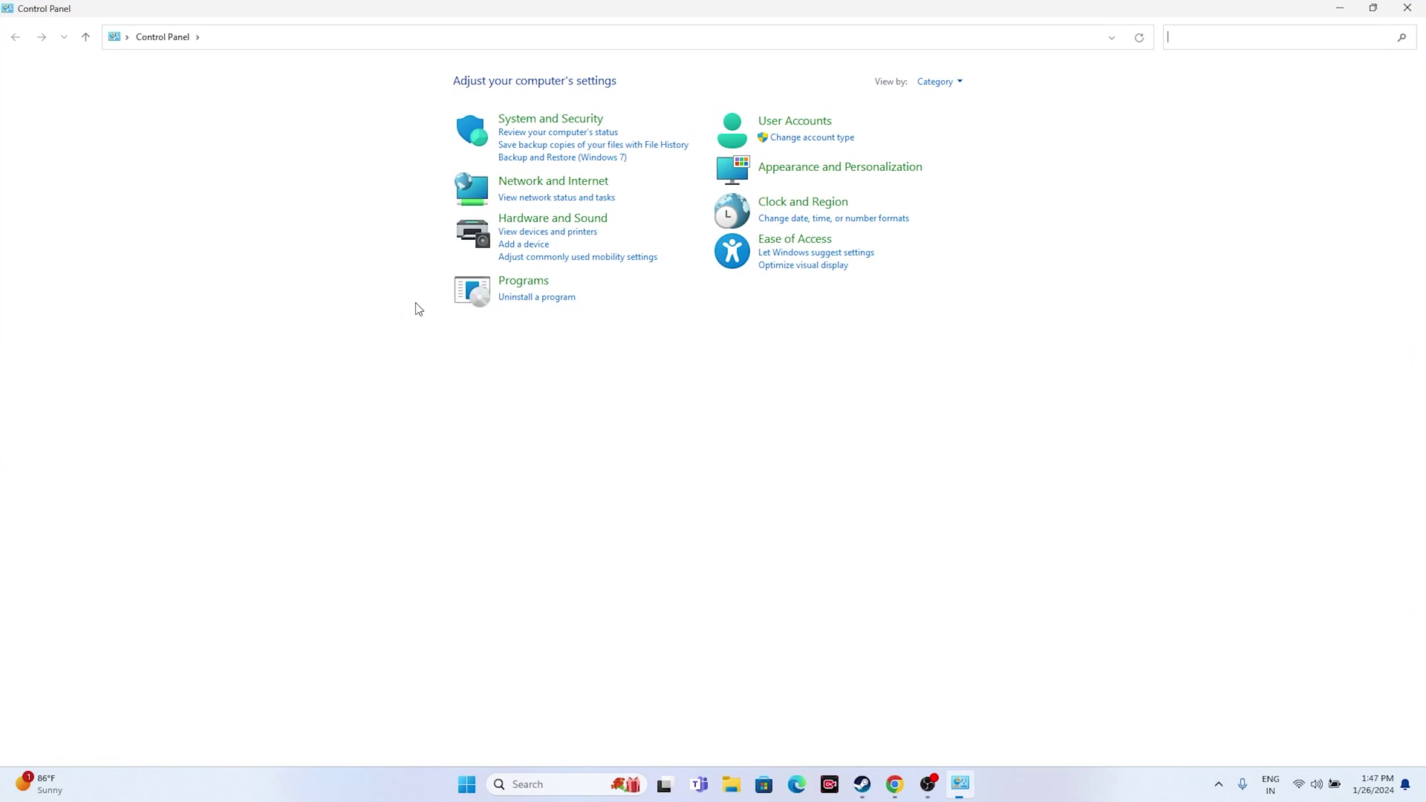
pyautogui.click(546, 119)
pyautogui.click(313, 127)
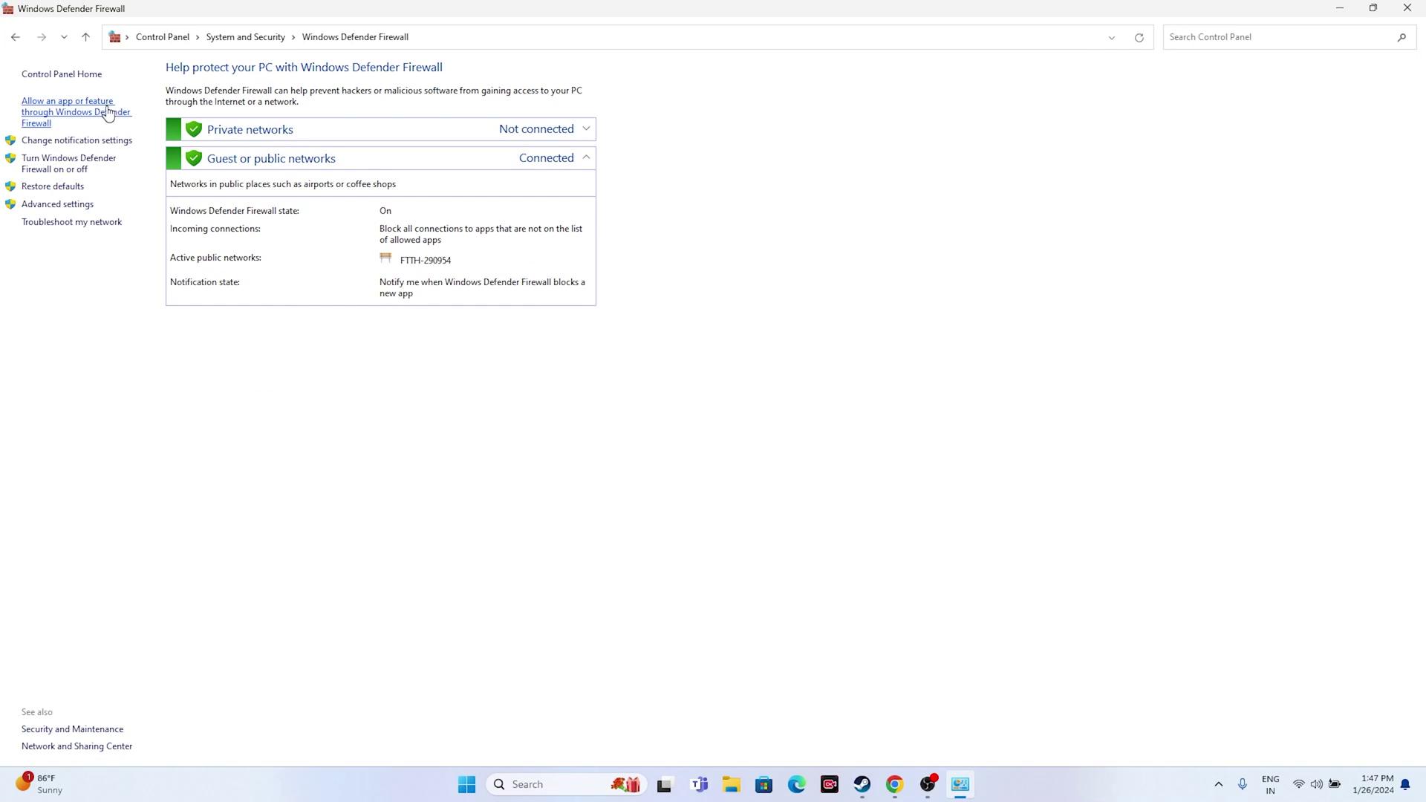
pyautogui.click(96, 106)
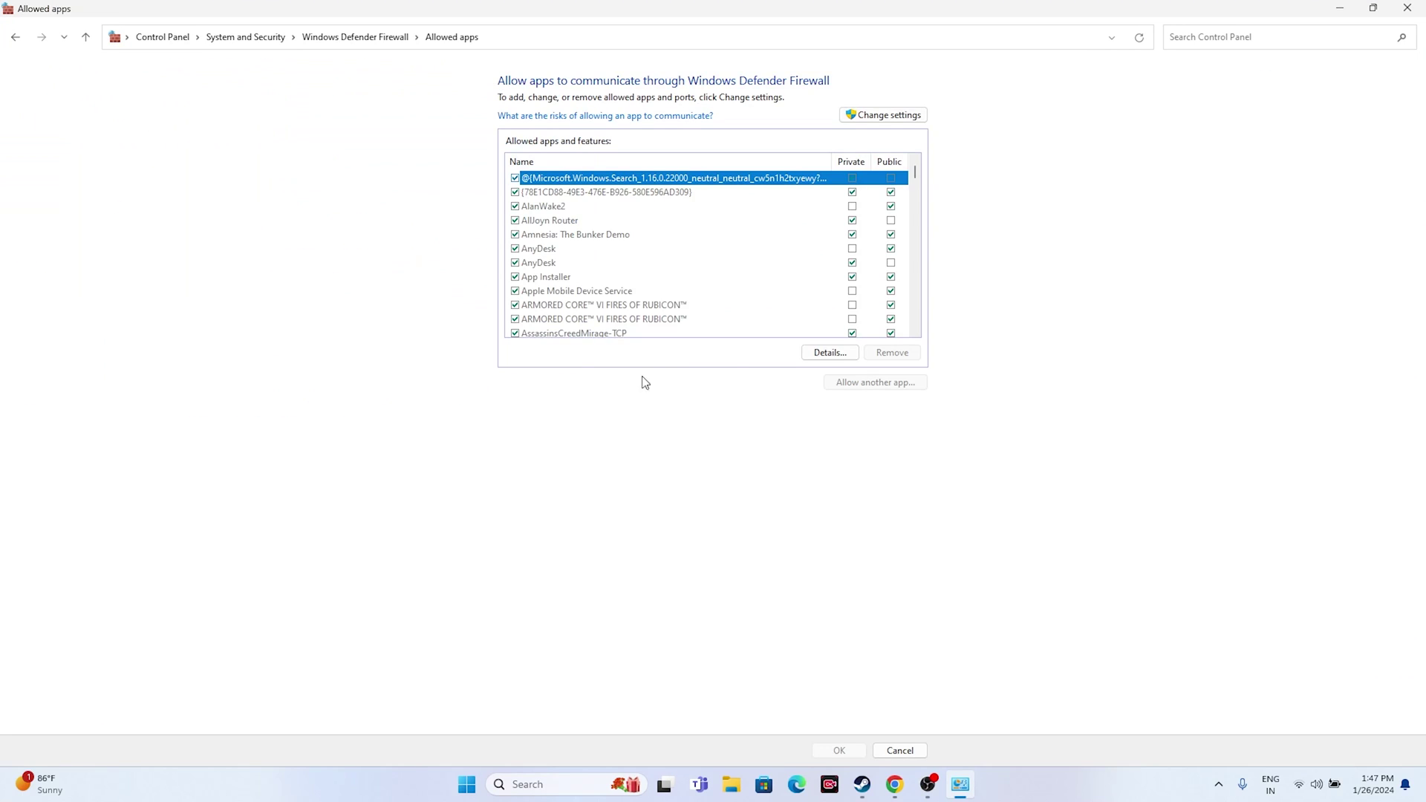
pyautogui.scroll(-12, 635, 257)
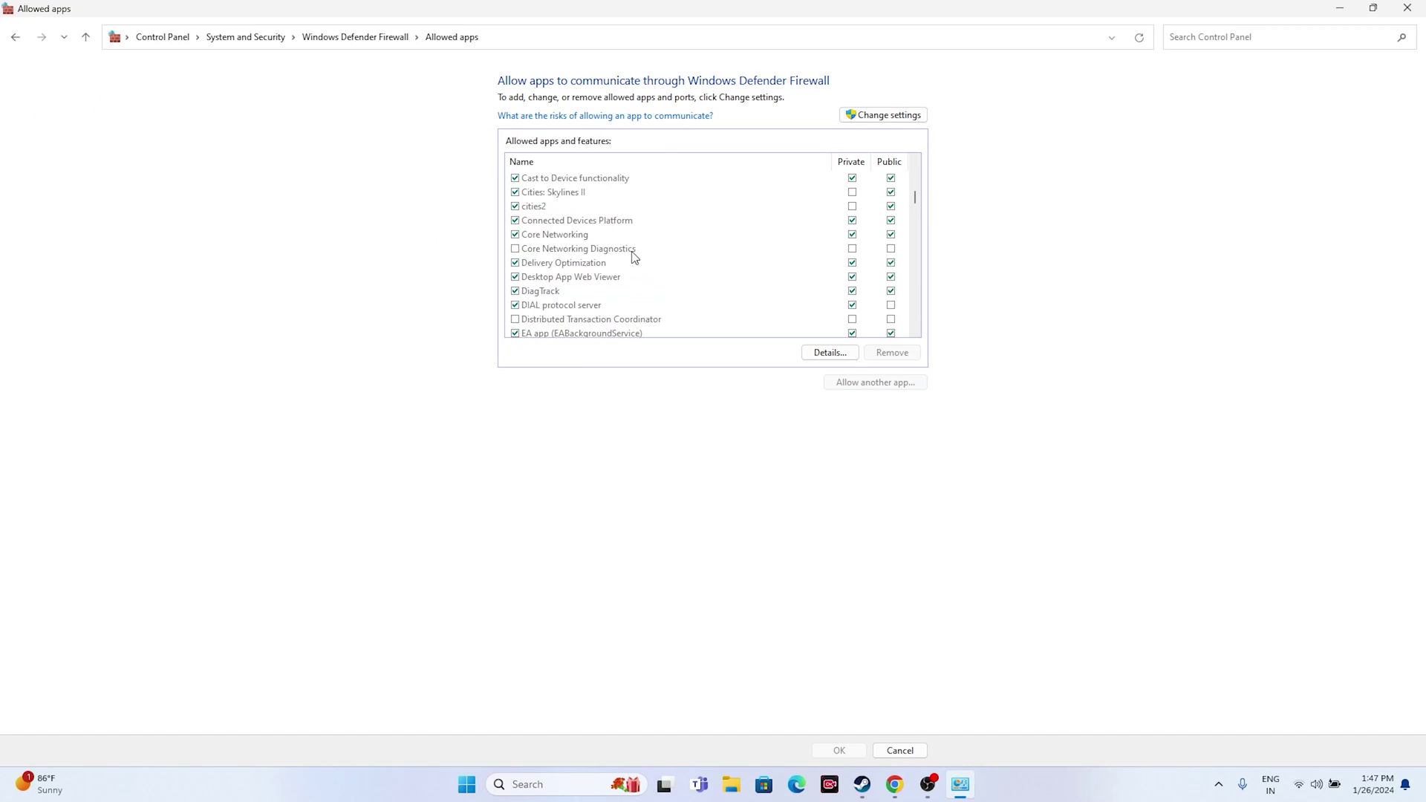
pyautogui.scroll(-4, 635, 257)
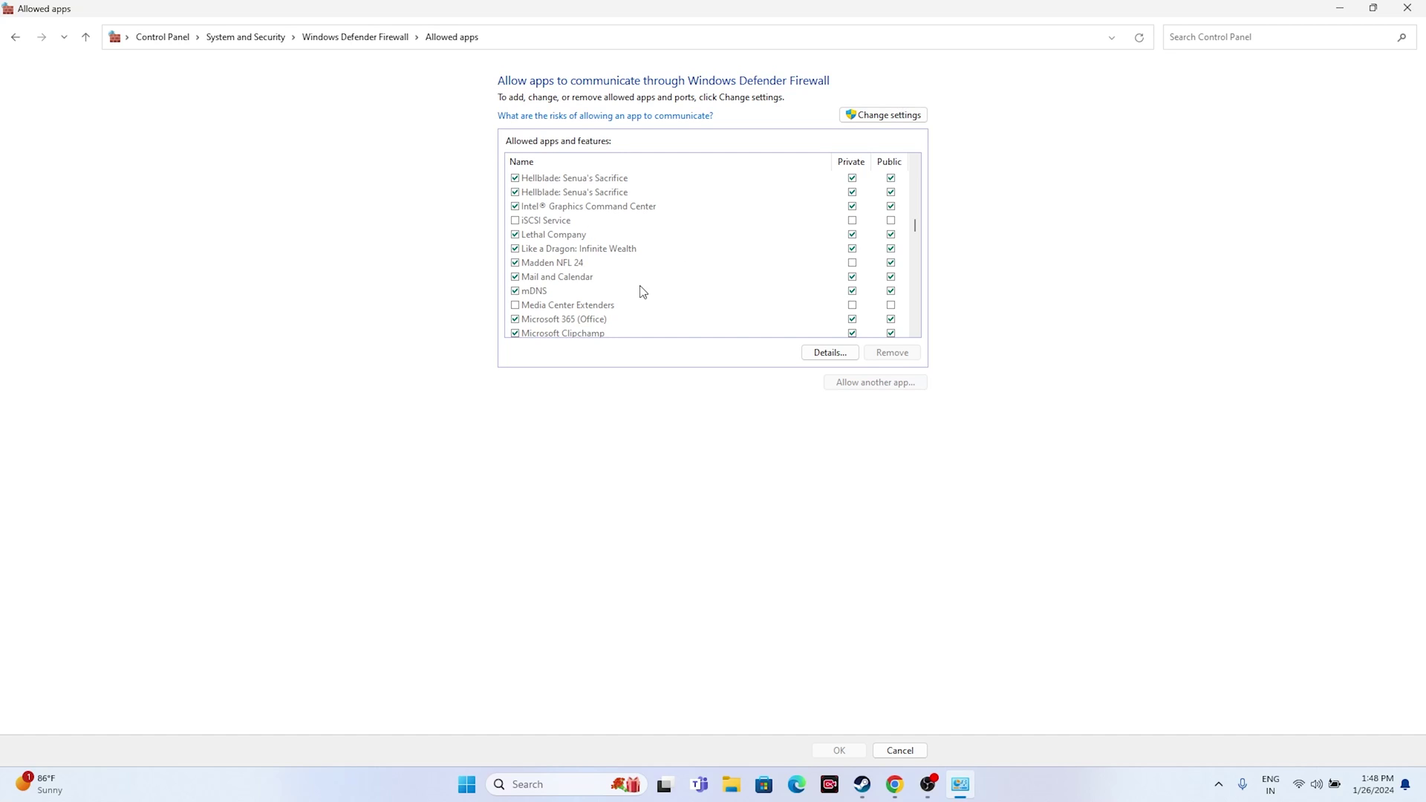
pyautogui.click(884, 115)
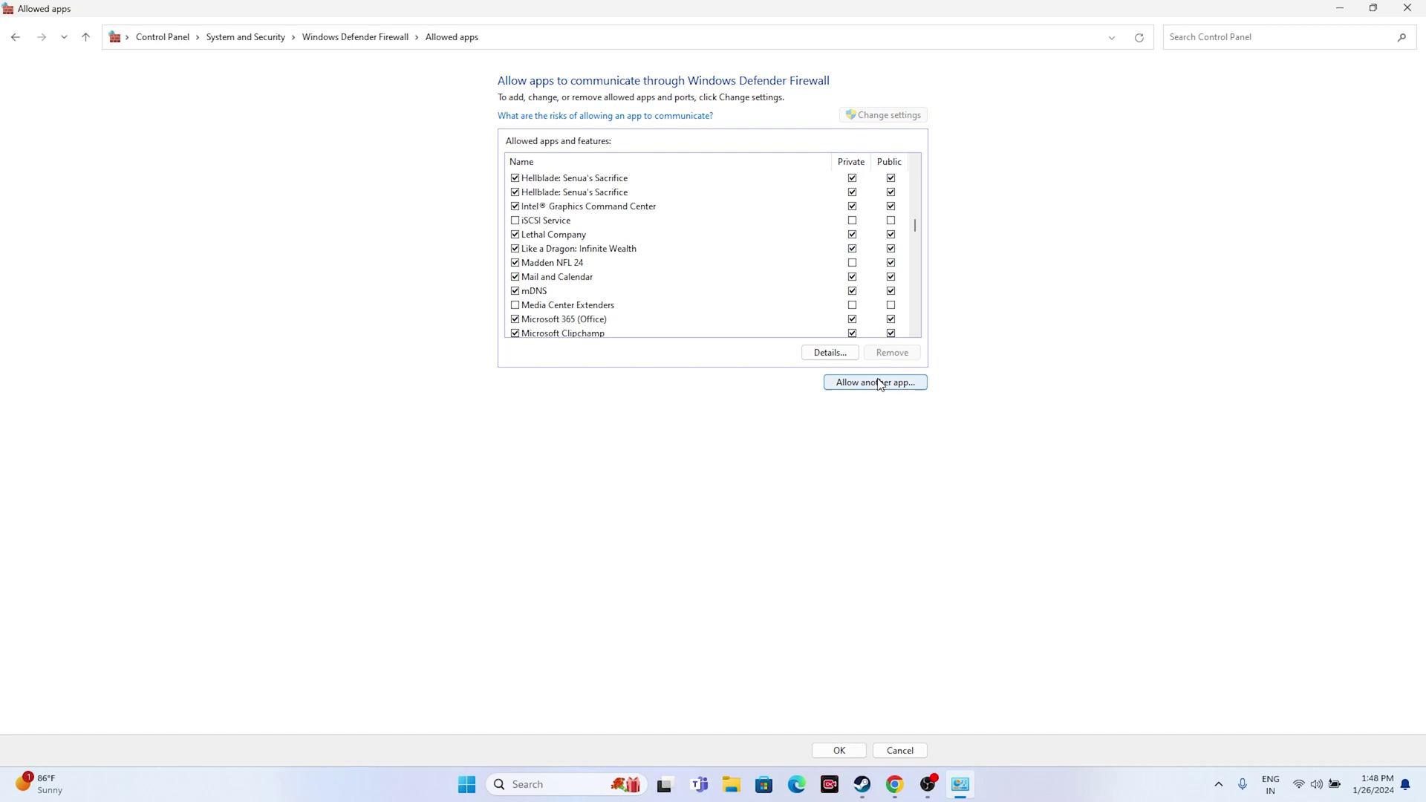
# - Start adding another firewall app and browse to C:\Program Files (x86)\Steam
pyautogui.click(879, 384)
pyautogui.click(822, 469)
pyautogui.scroll(-3, 642, 438)
pyautogui.click(630, 514)
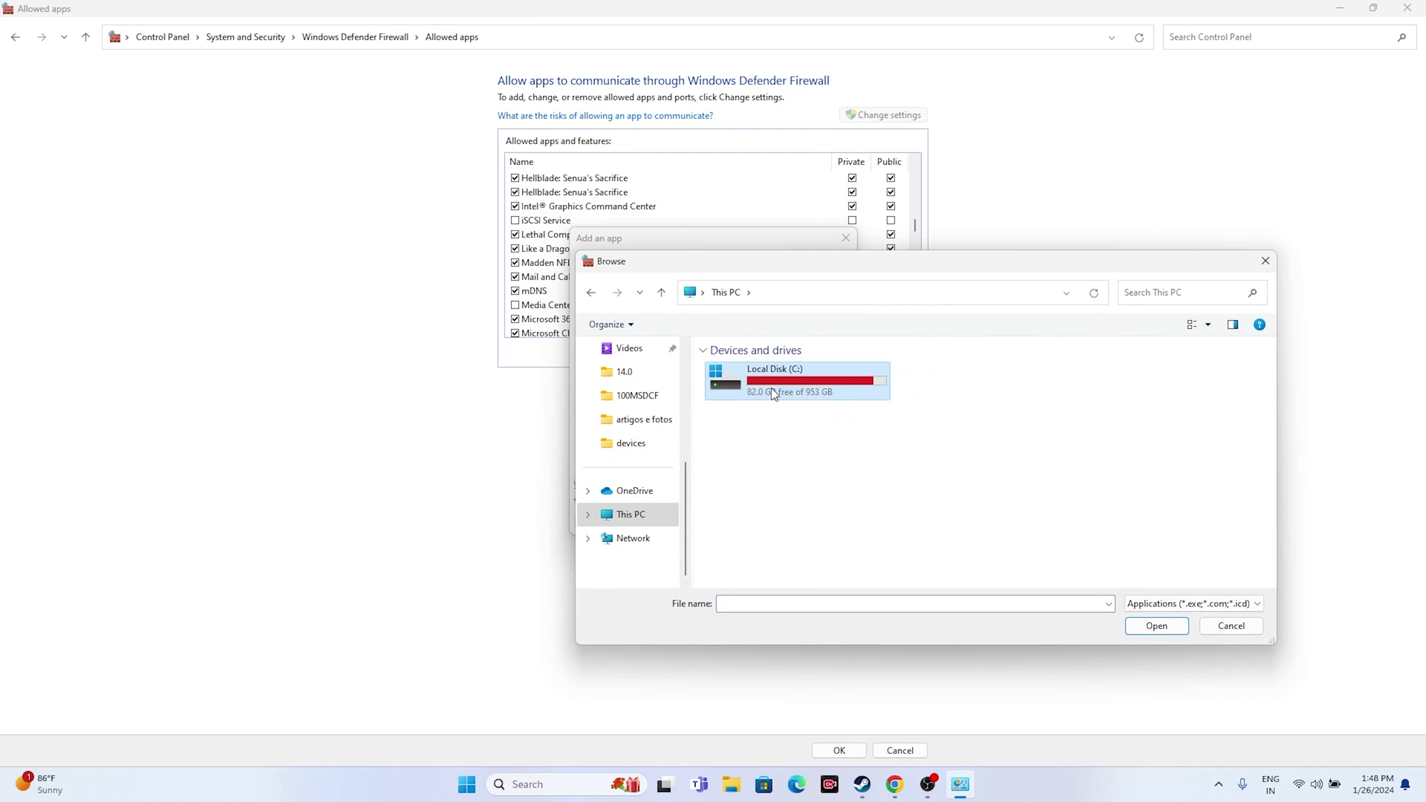
pyautogui.doubleClick(772, 388)
pyautogui.doubleClick(770, 508)
pyautogui.scroll(-3, 773, 475)
pyautogui.scroll(-1, 772, 475)
pyautogui.doubleClick(764, 399)
# - Pick likeadragon8 from steamapps\common\LikeADragon8\runtime\media and add it to the allowed apps
pyautogui.scroll(-2, 768, 413)
pyautogui.scroll(-2, 768, 413)
pyautogui.doubleClick(768, 441)
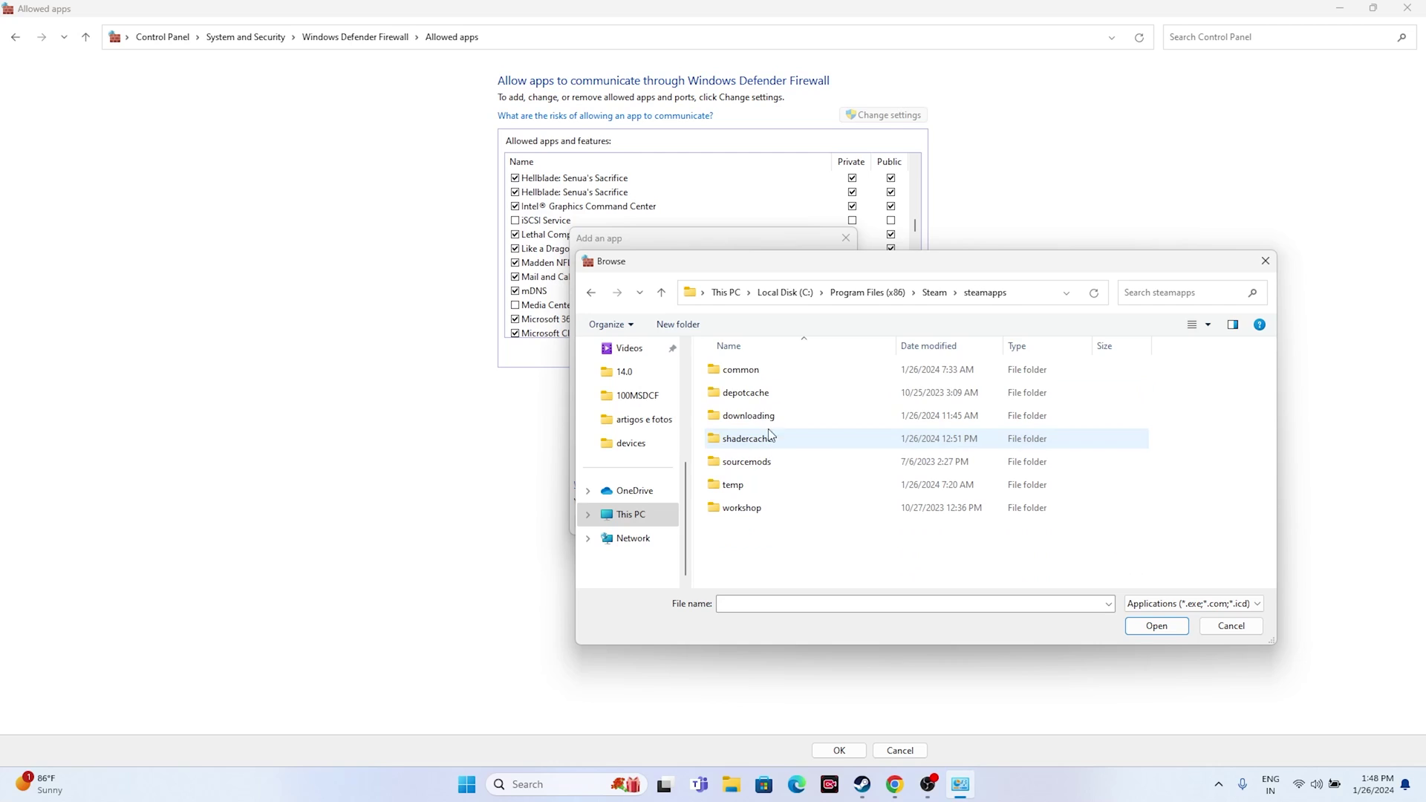
pyautogui.doubleClick(765, 372)
pyautogui.scroll(-3, 790, 434)
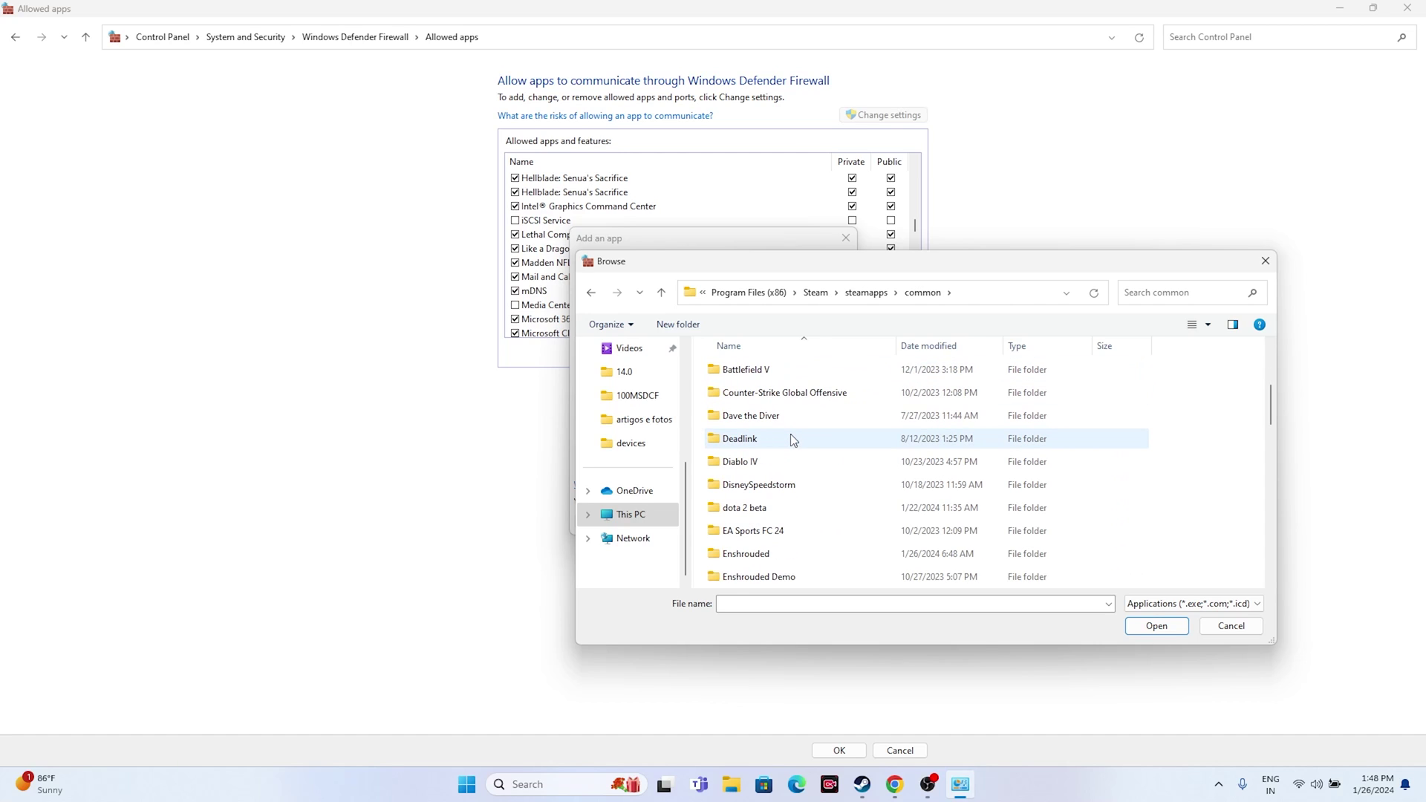
pyautogui.scroll(-3, 791, 438)
pyautogui.scroll(-3, 792, 439)
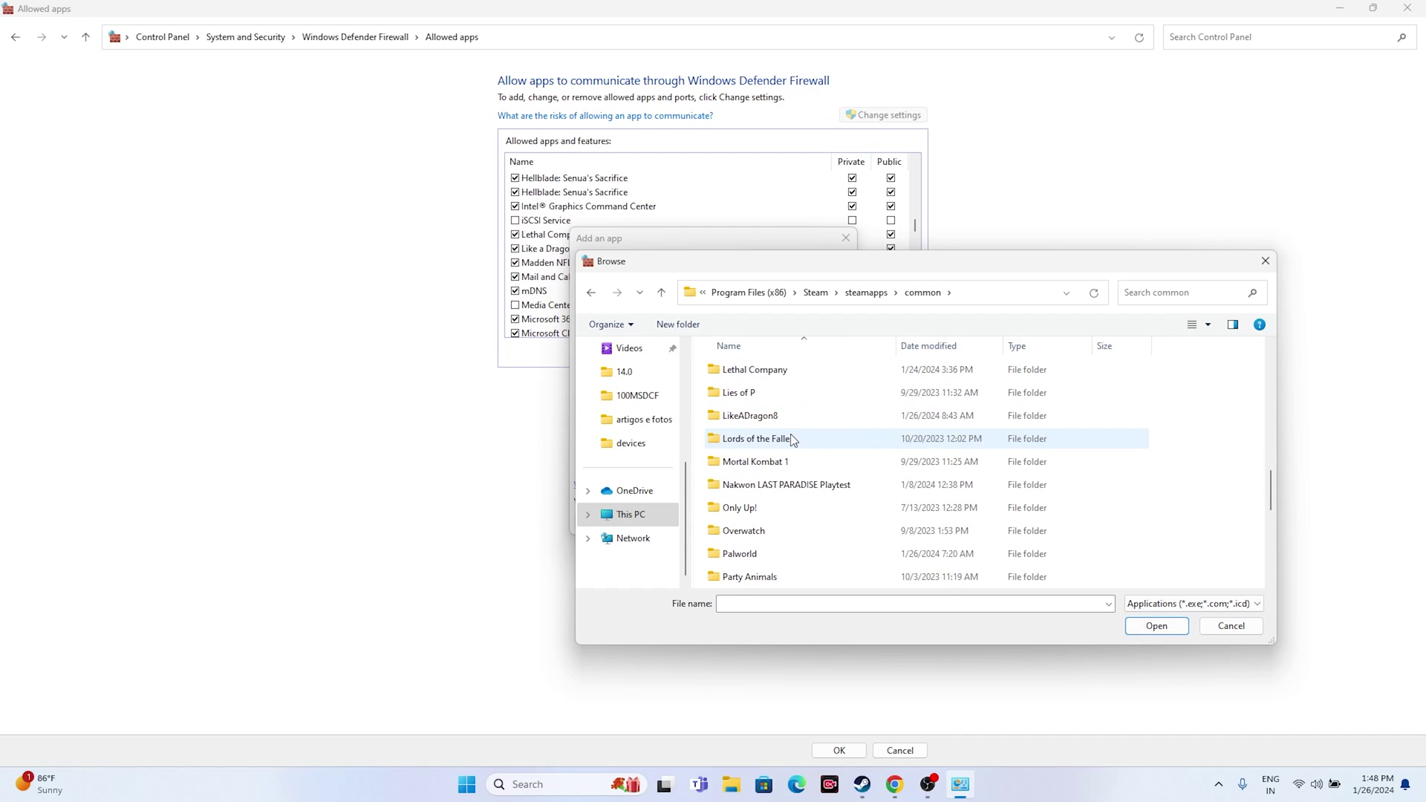
pyautogui.doubleClick(787, 417)
pyautogui.doubleClick(747, 375)
pyautogui.doubleClick(747, 377)
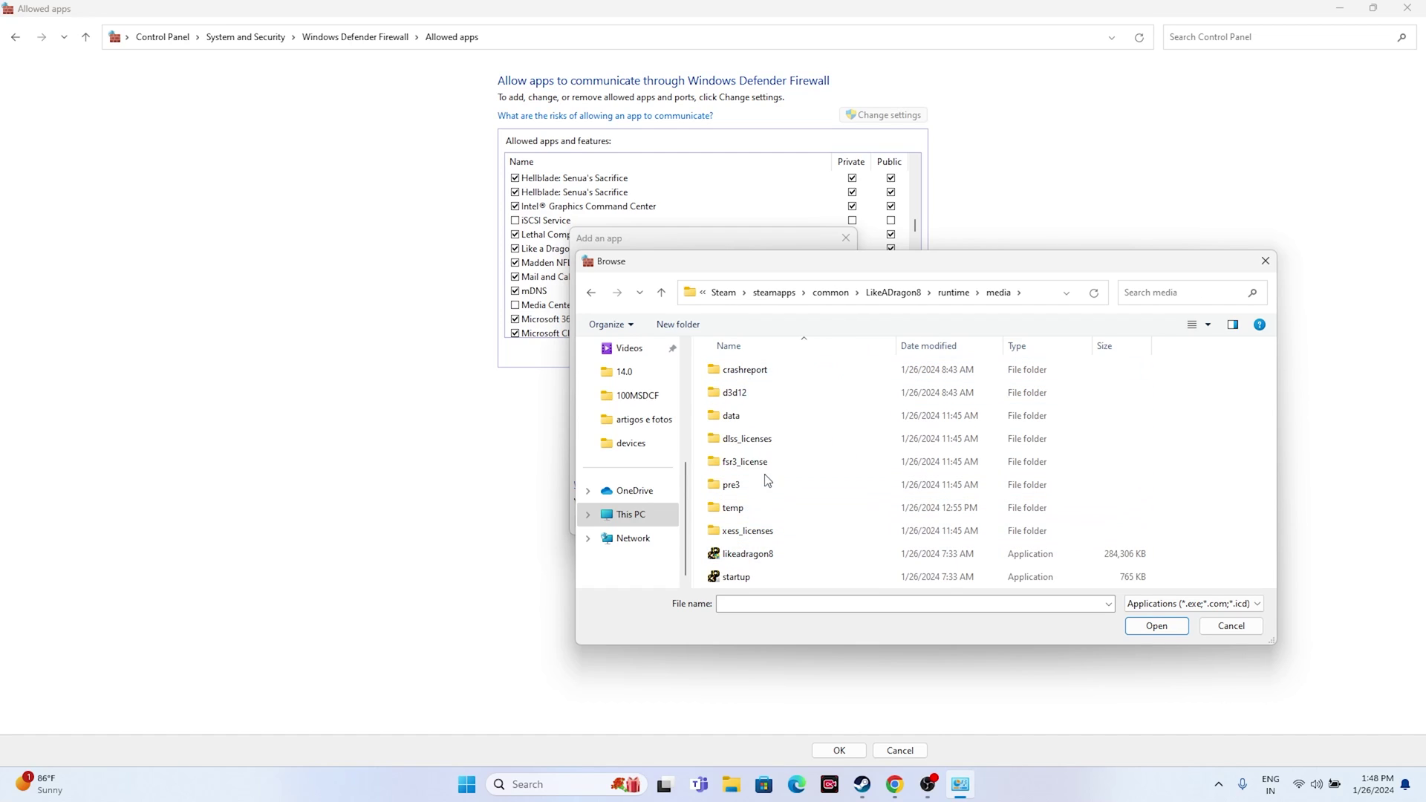
pyautogui.click(817, 553)
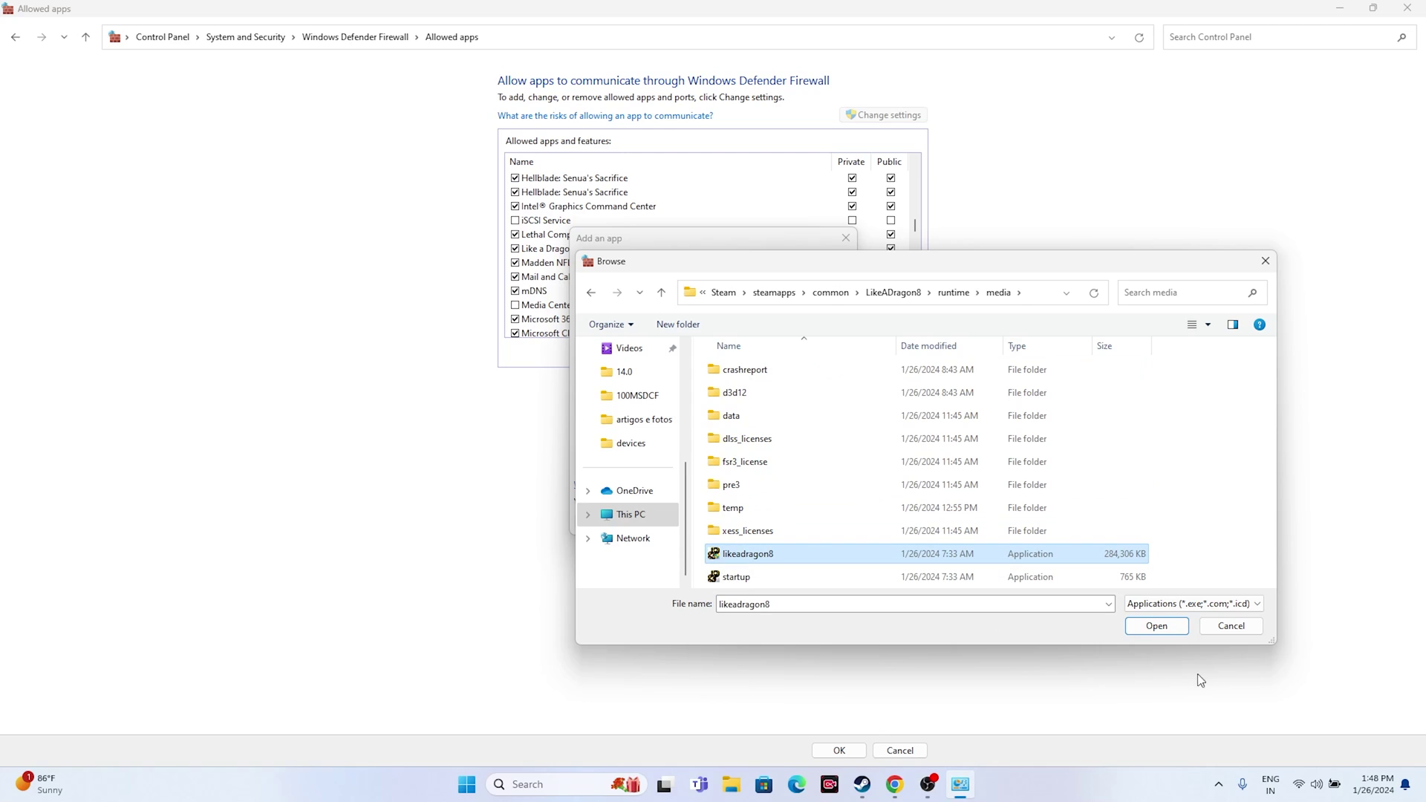
pyautogui.click(1158, 626)
pyautogui.click(765, 522)
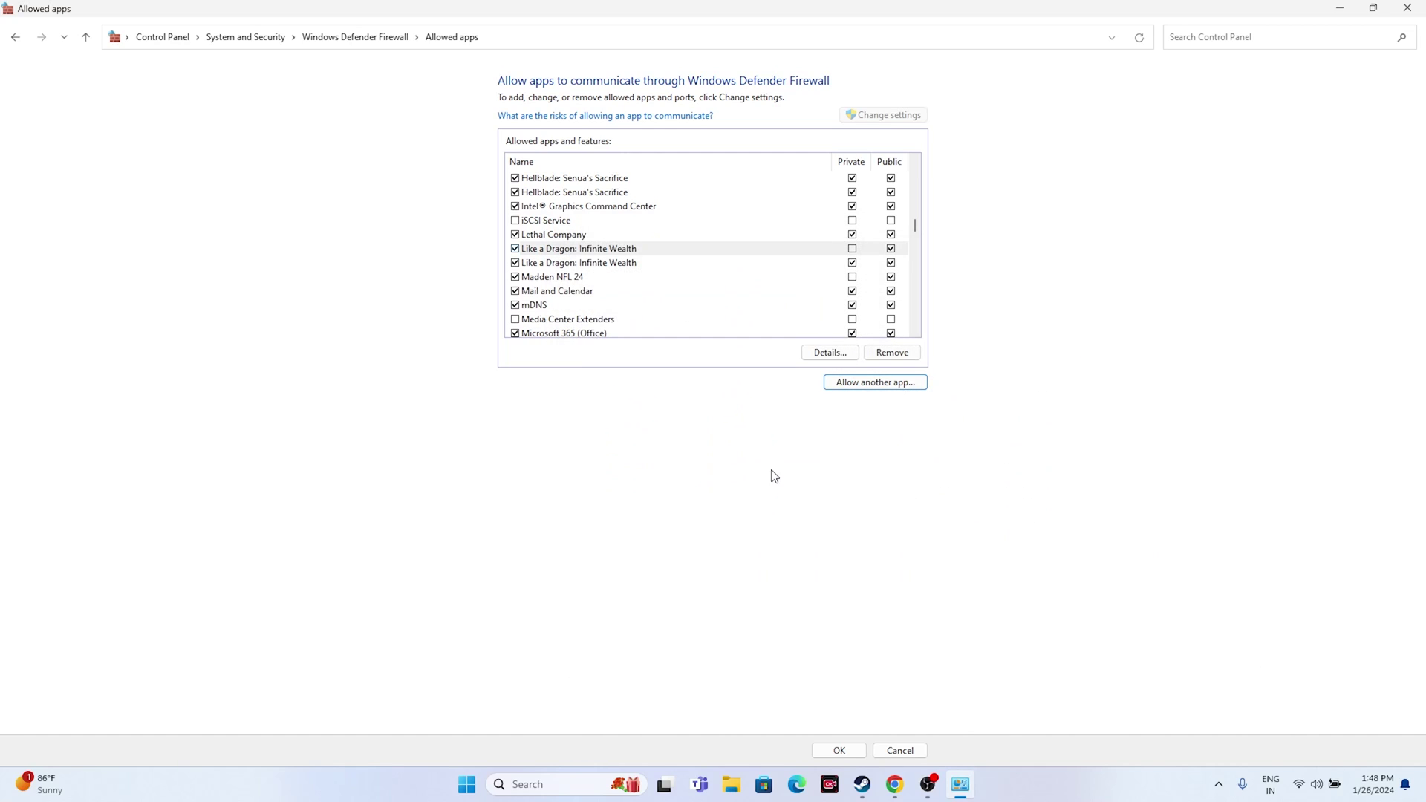
# - Allow Madden NFL 24 and the first Like a Dragon entry on private networks, then close the firewall window
pyautogui.click(853, 277)
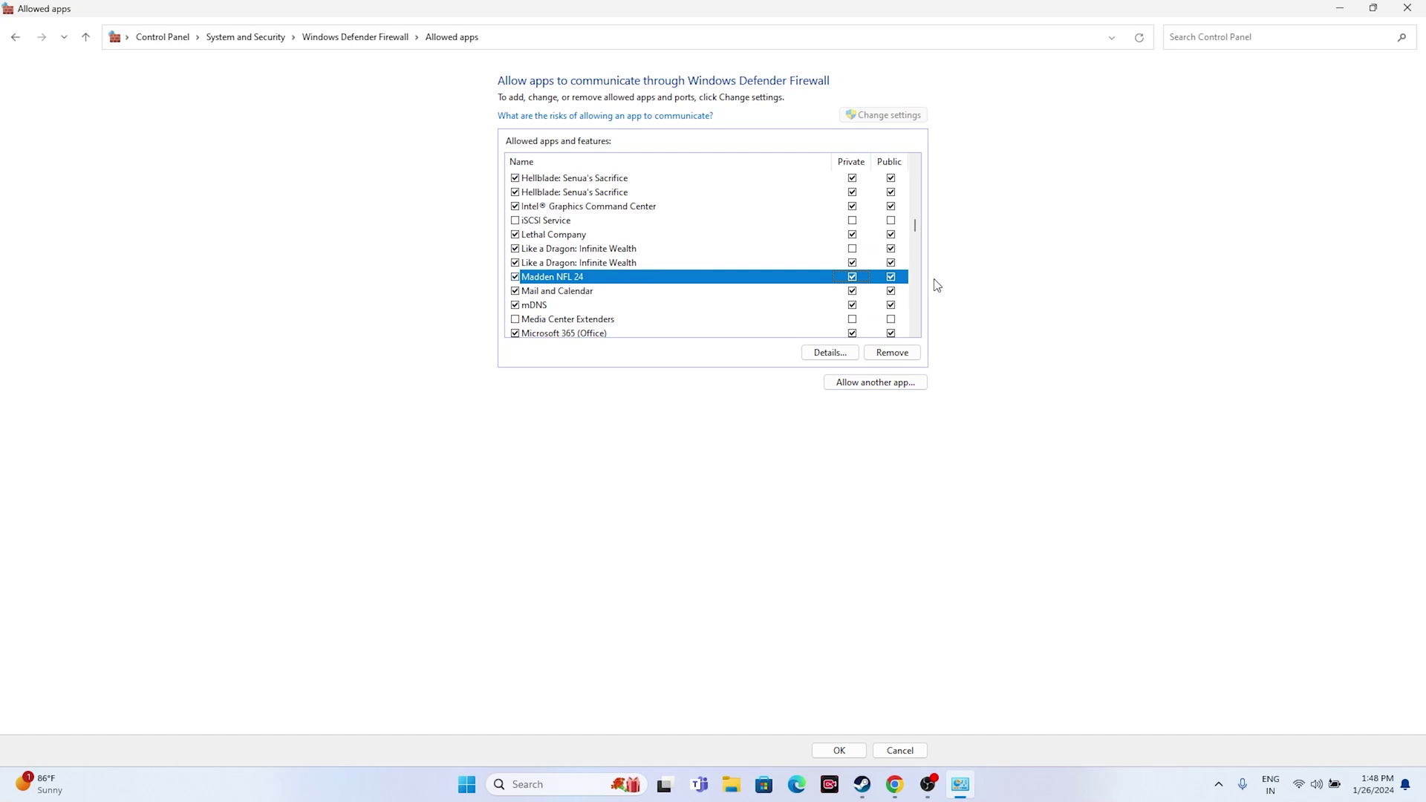
pyautogui.click(852, 249)
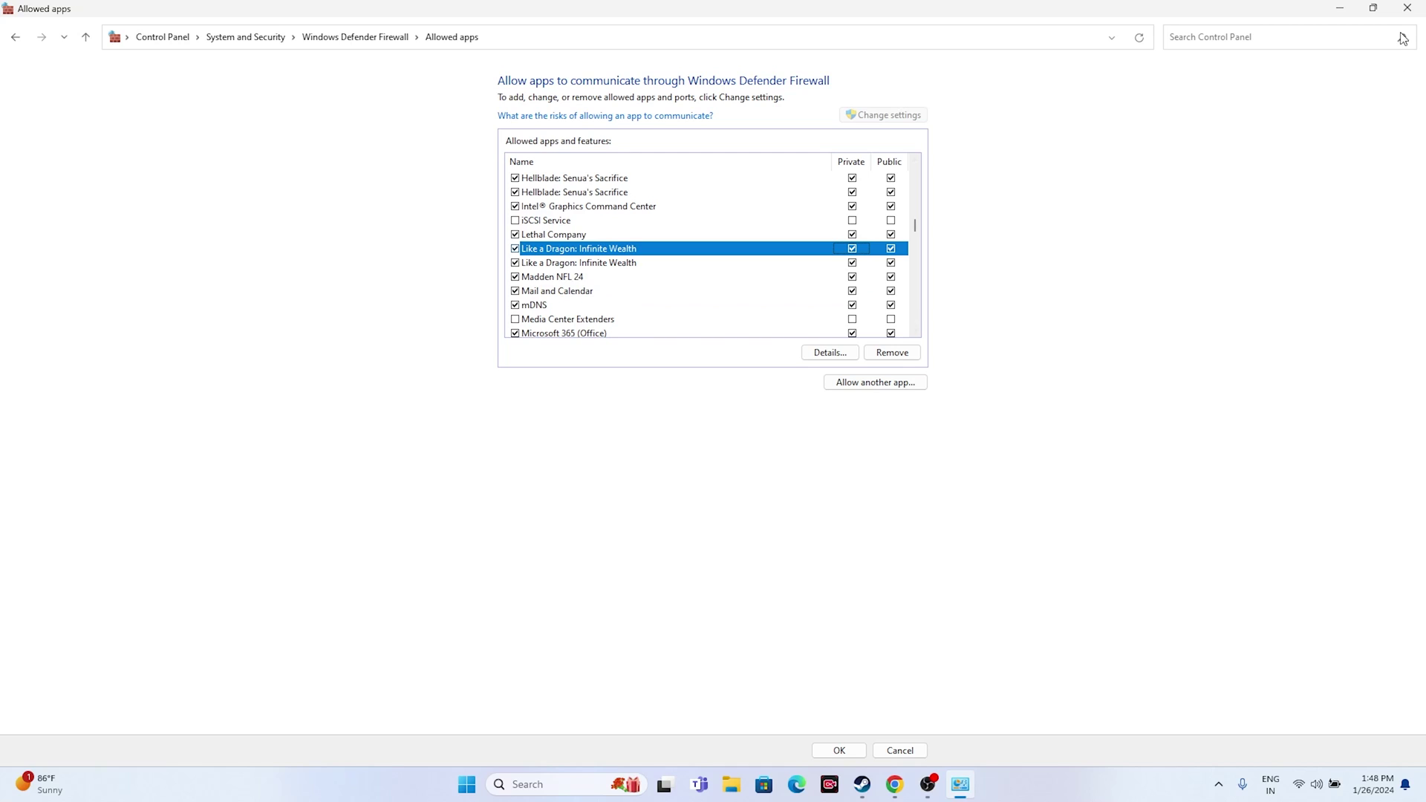
pyautogui.click(1407, 9)
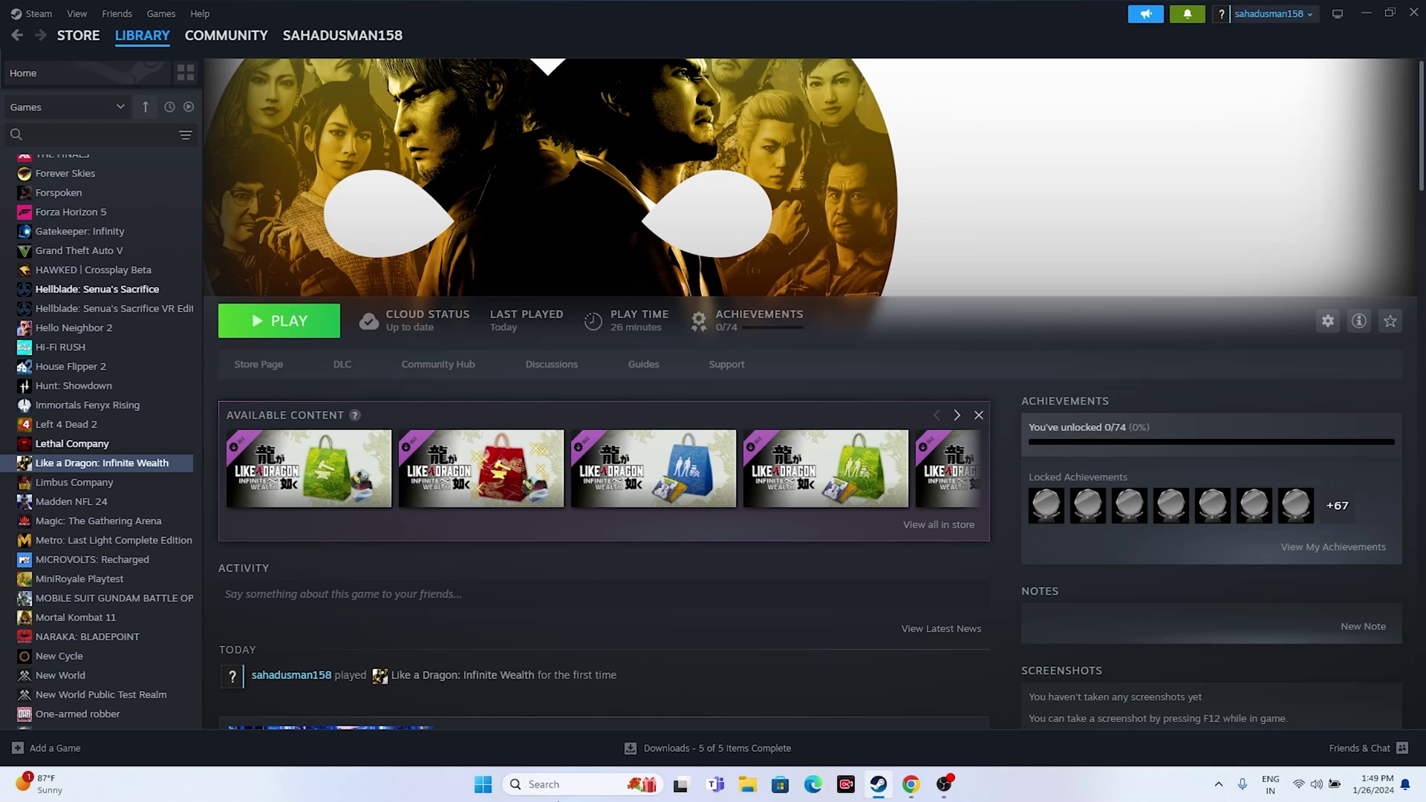
# - In System Configuration, disable the non-Microsoft services, apply, and decline the restart
pyautogui.click(566, 788)
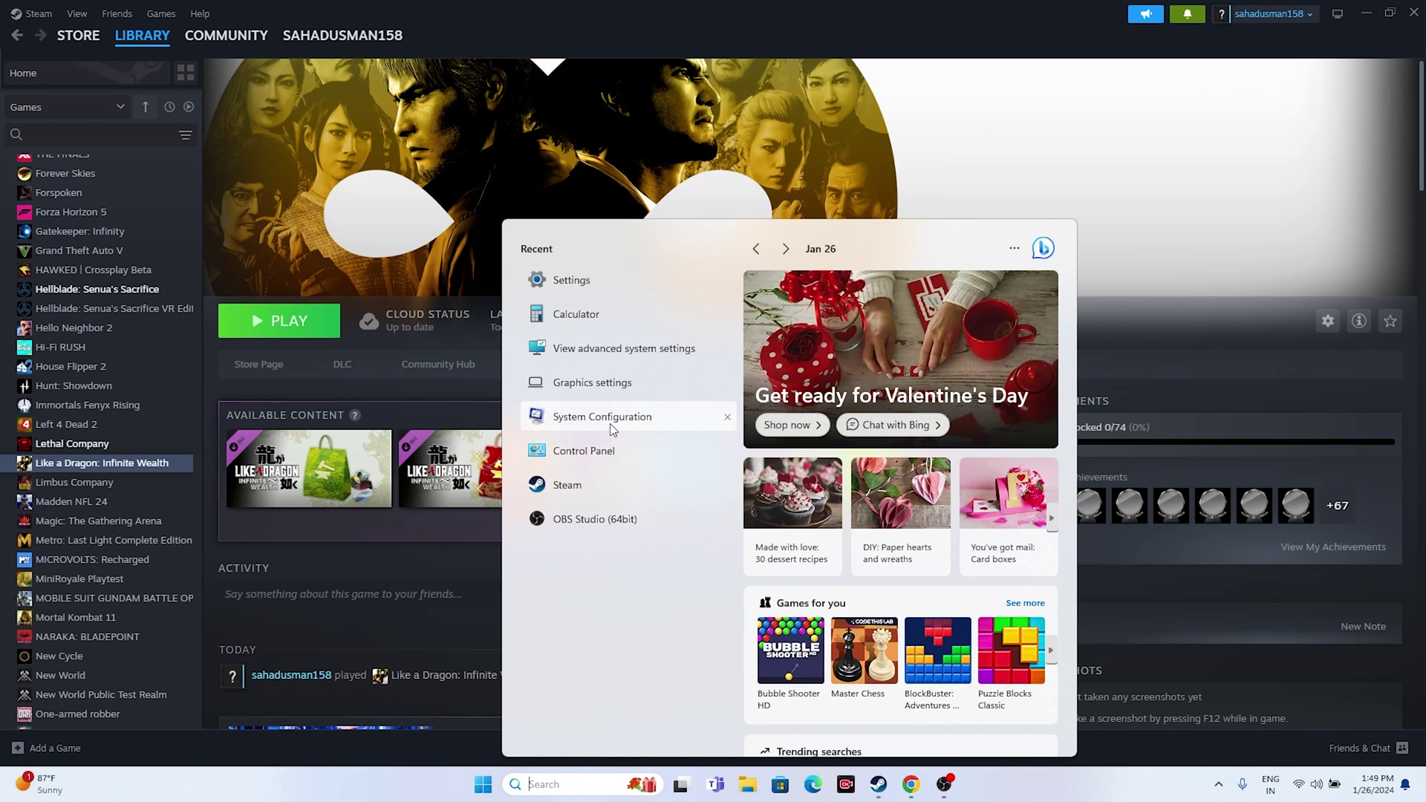
pyautogui.click(609, 425)
pyautogui.click(587, 279)
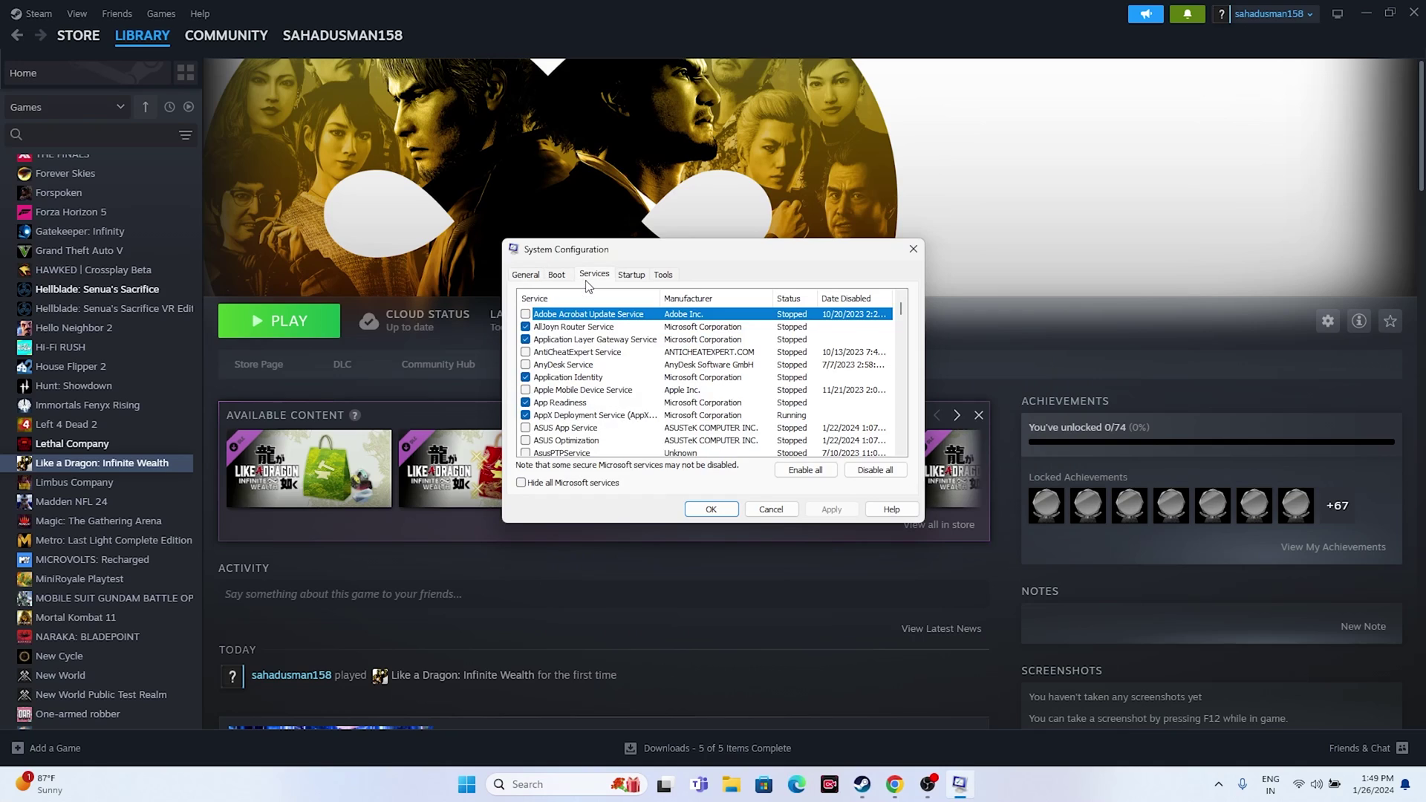
pyautogui.click(875, 469)
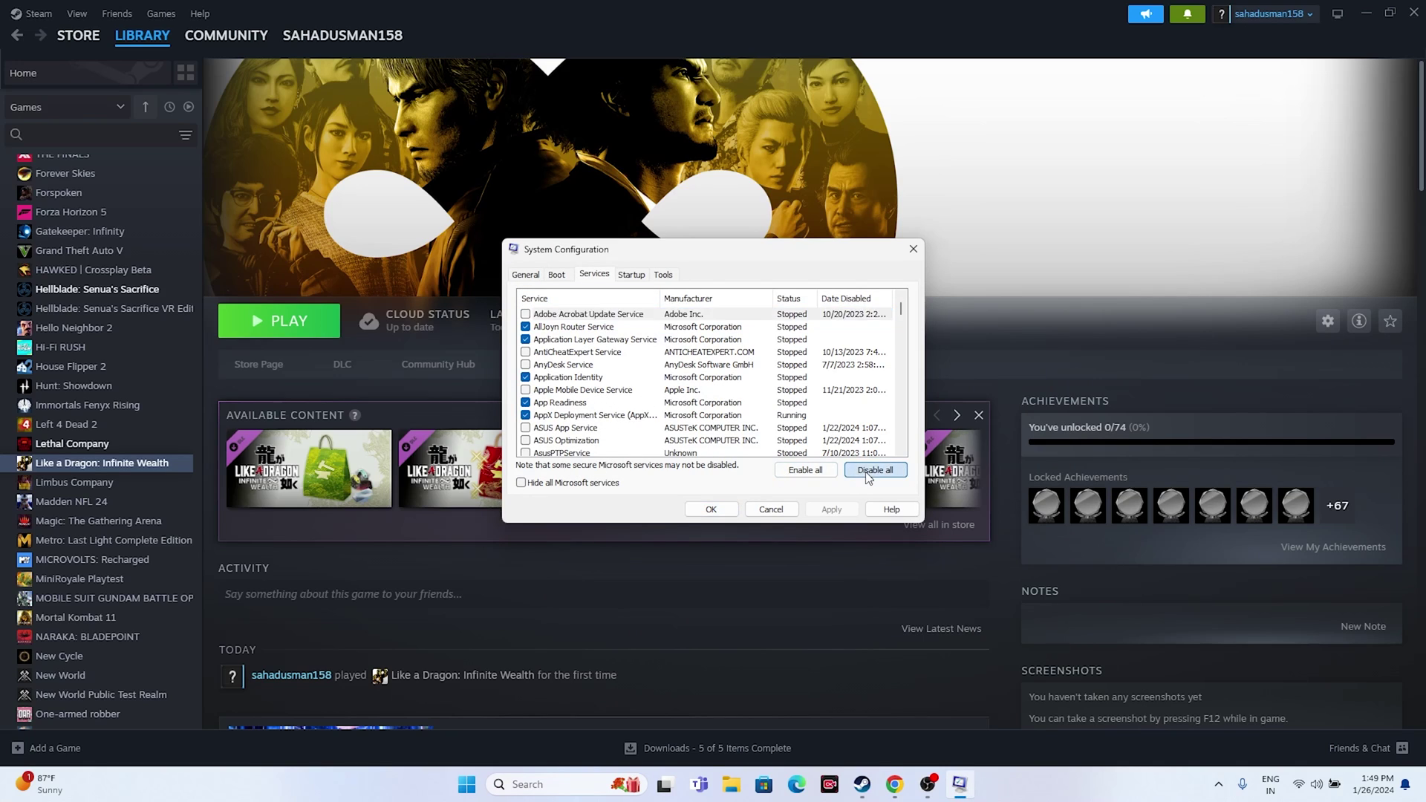
pyautogui.click(522, 483)
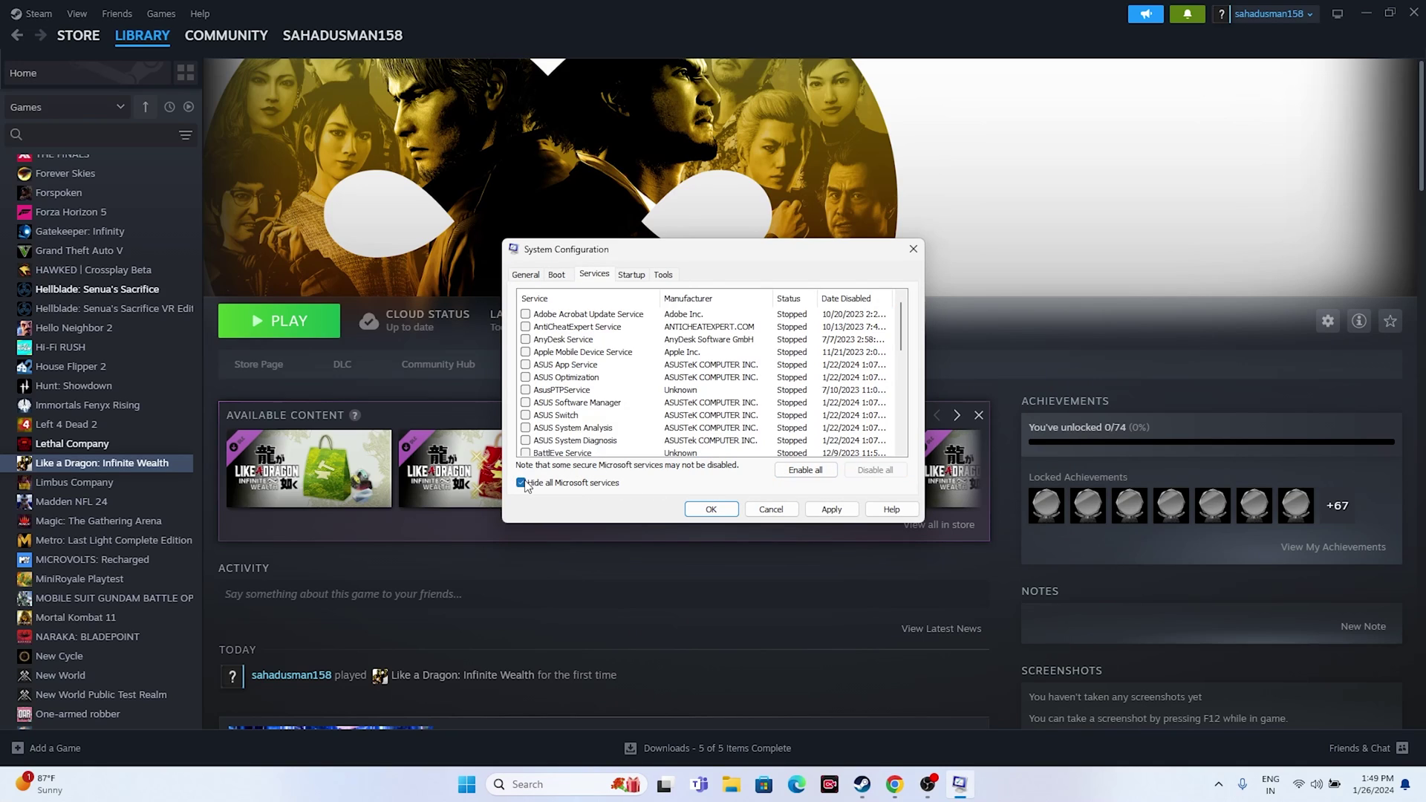
pyautogui.click(809, 513)
pyautogui.click(717, 510)
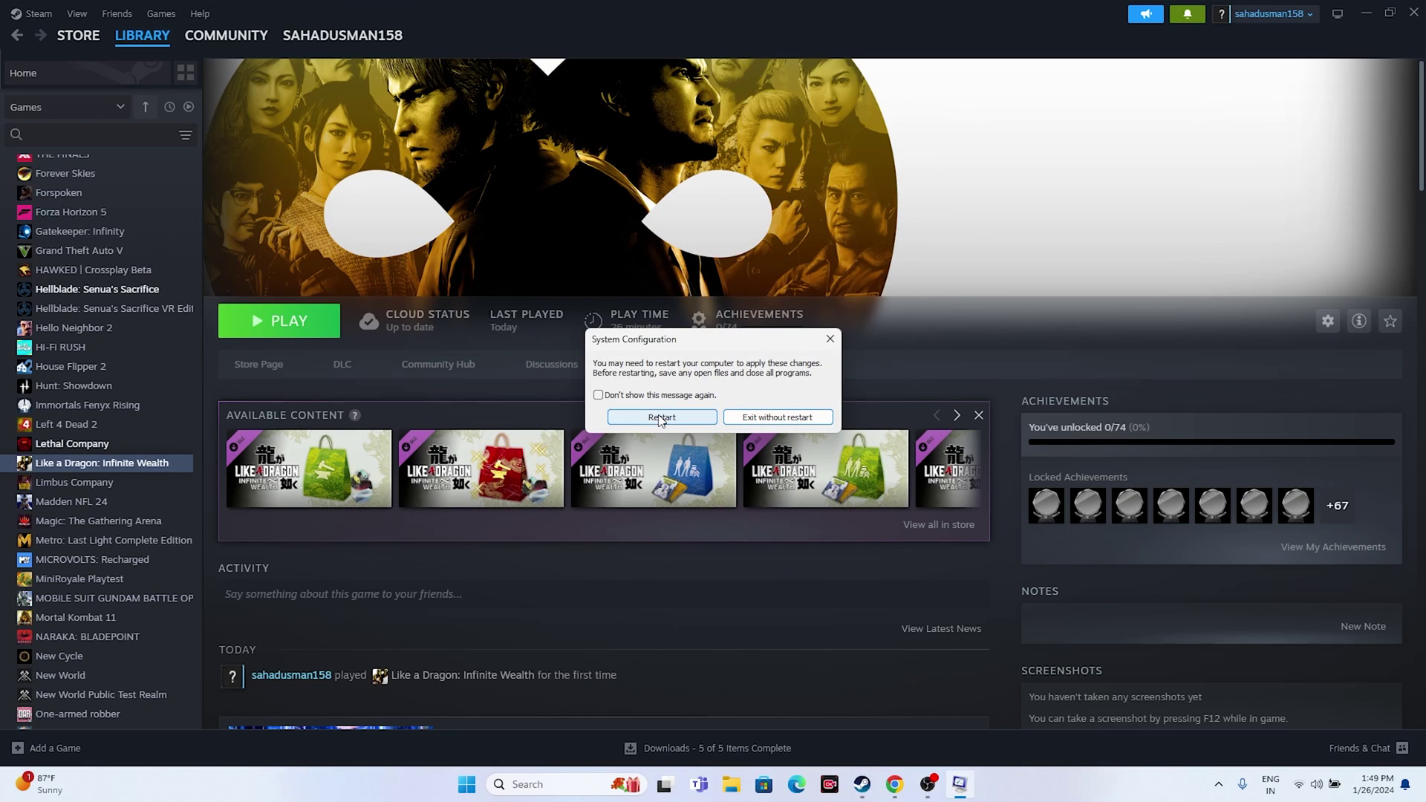
pyautogui.click(830, 346)
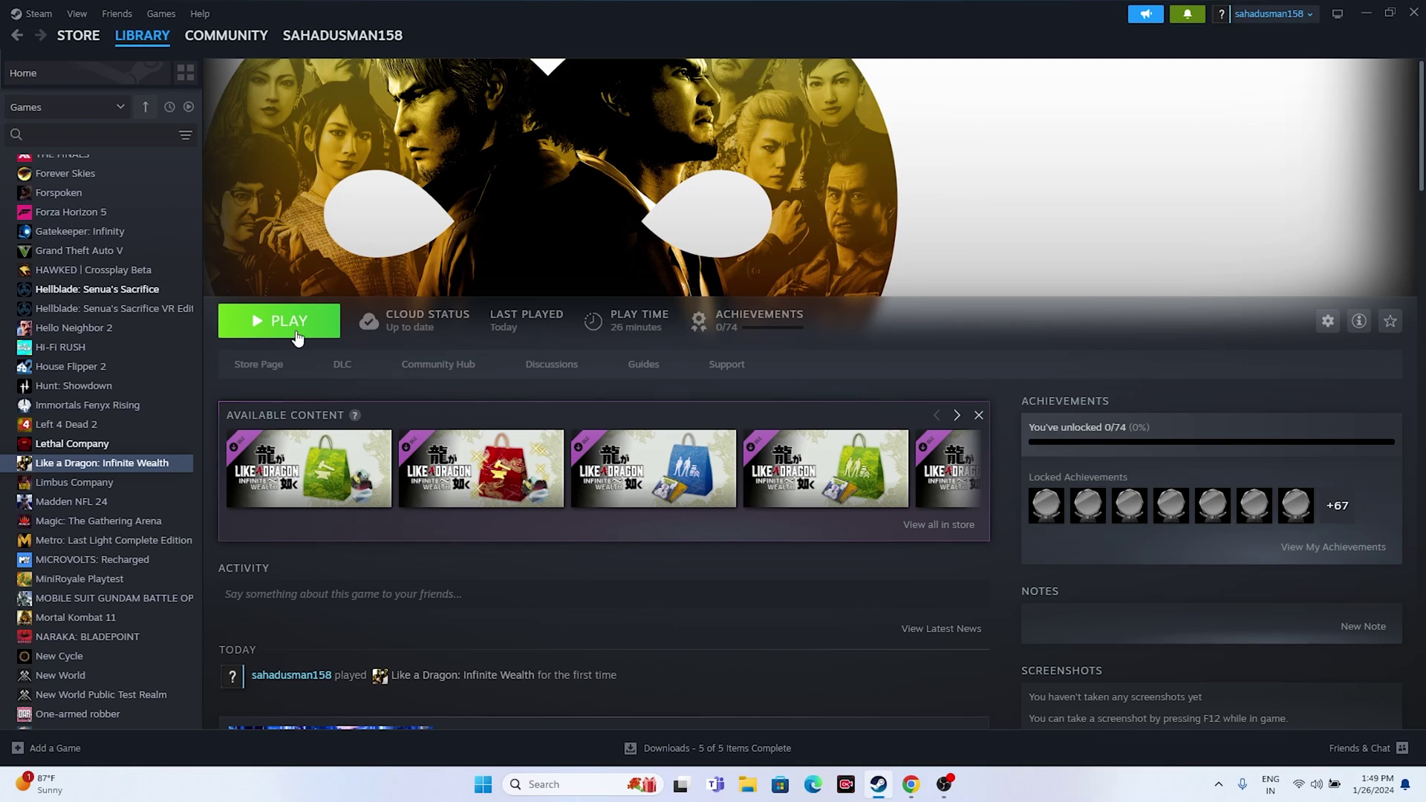
# - Set Like a Dragon: Infinite Wealth's launch option to -dx12 and close Properties
pyautogui.rightClick(136, 464)
pyautogui.click(176, 581)
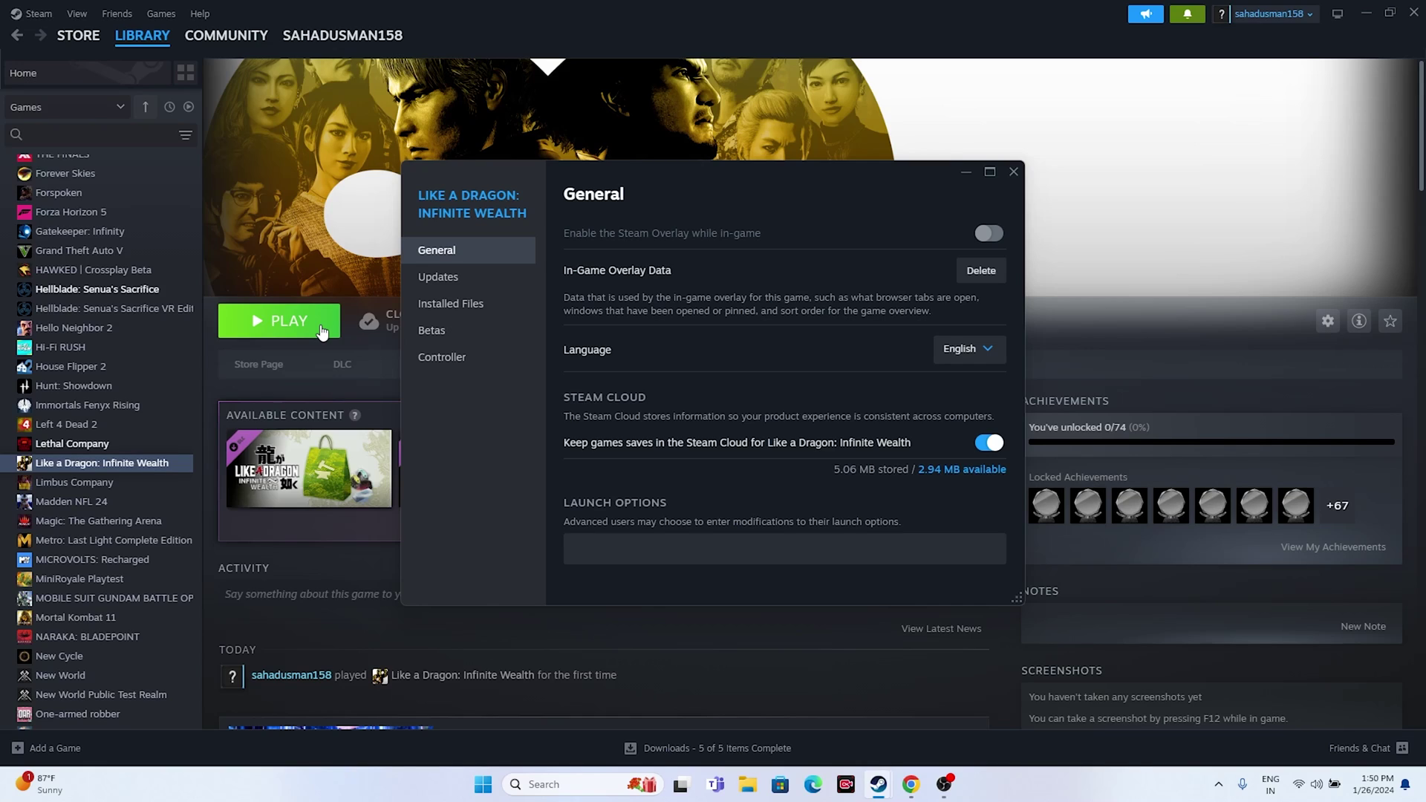
pyautogui.click(597, 543)
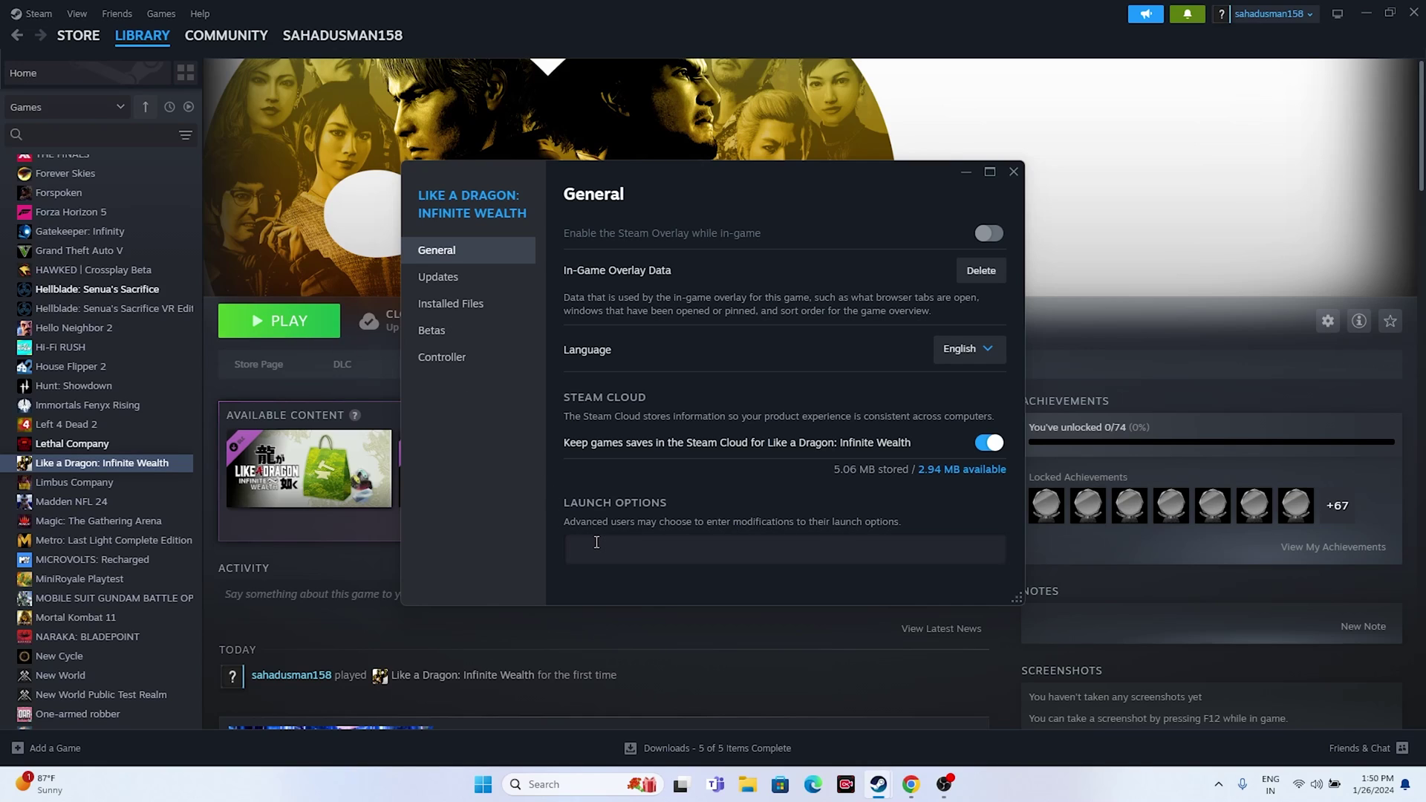
pyautogui.write('-dx11')
pyautogui.press('BackSpace')
pyautogui.write('2')
pyautogui.click(1014, 173)
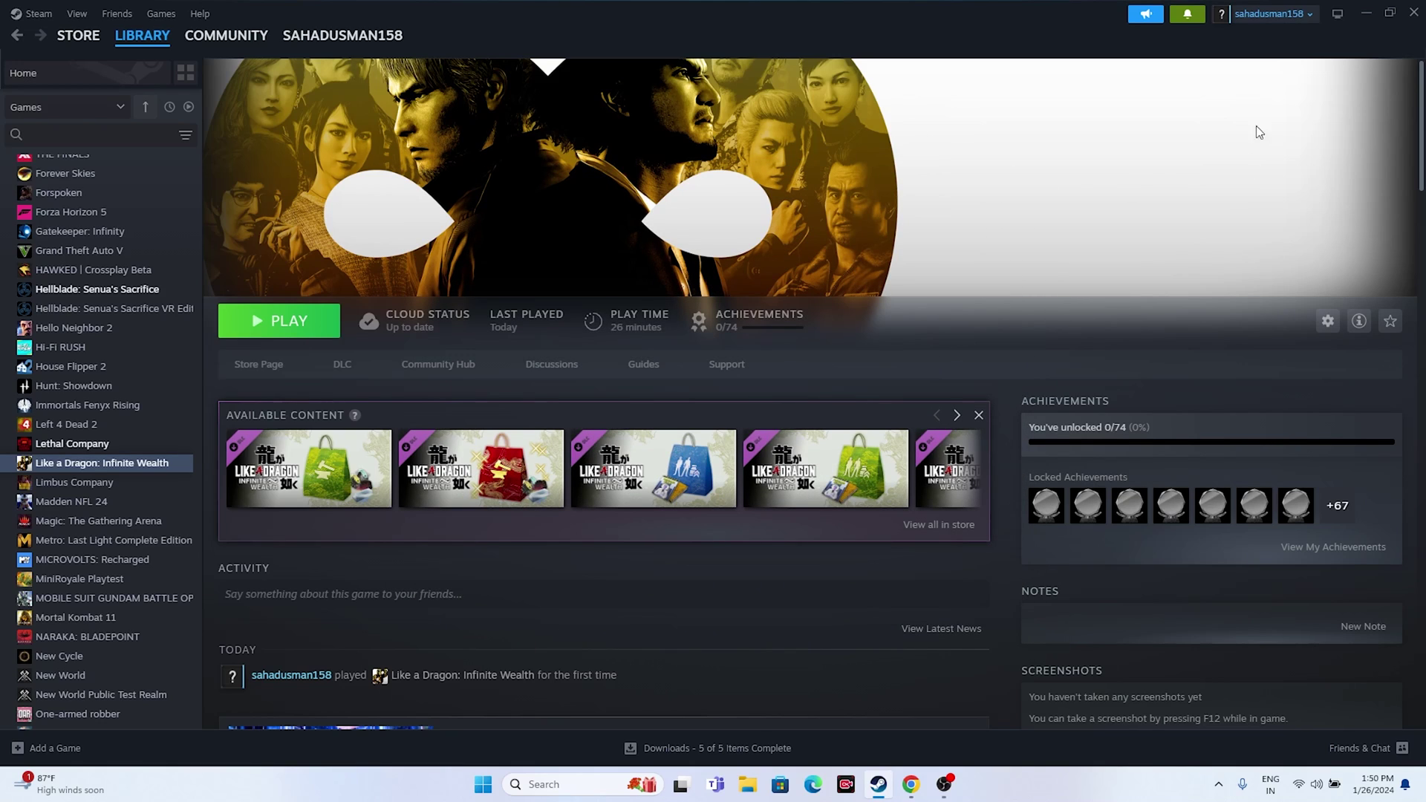
pyautogui.click(1362, 14)
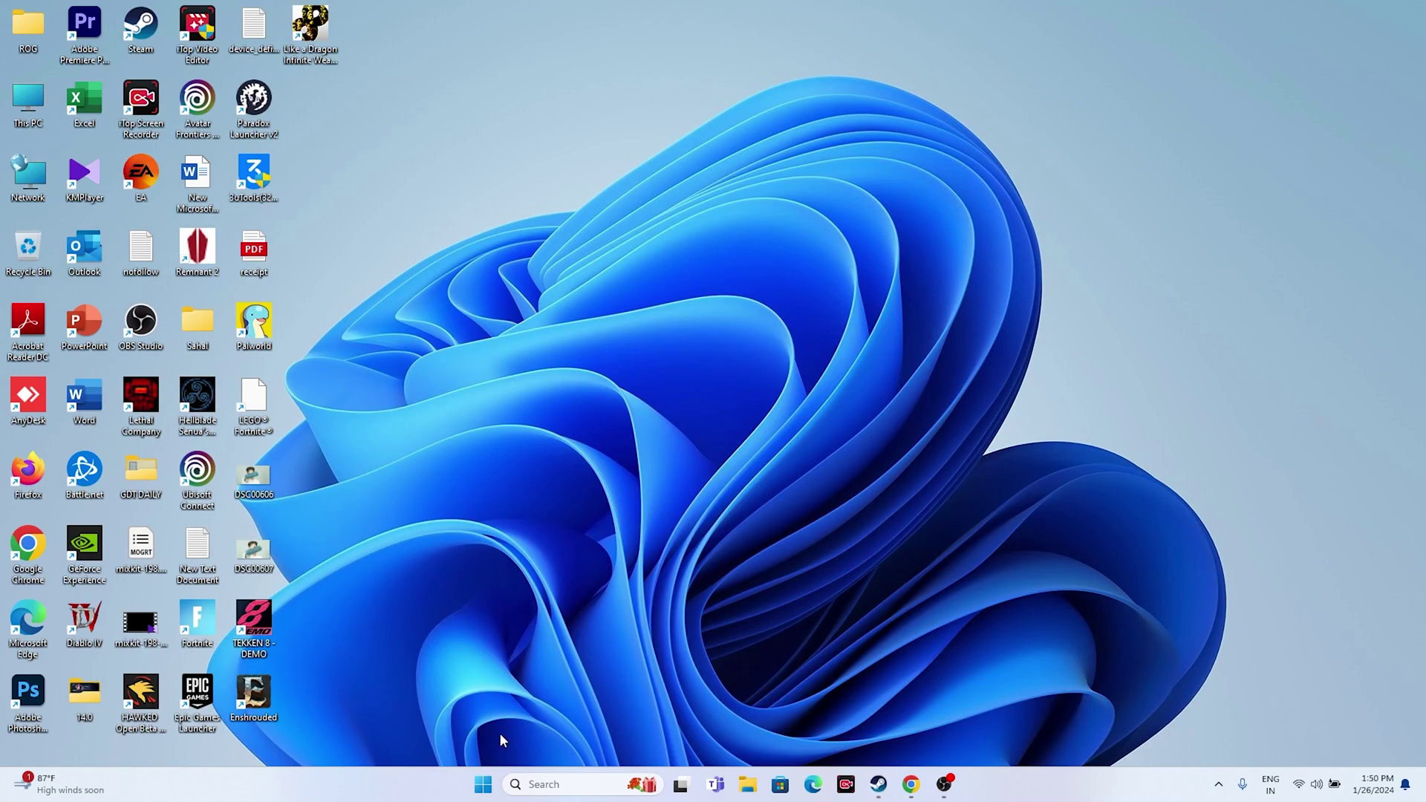
pyautogui.rightClick(483, 785)
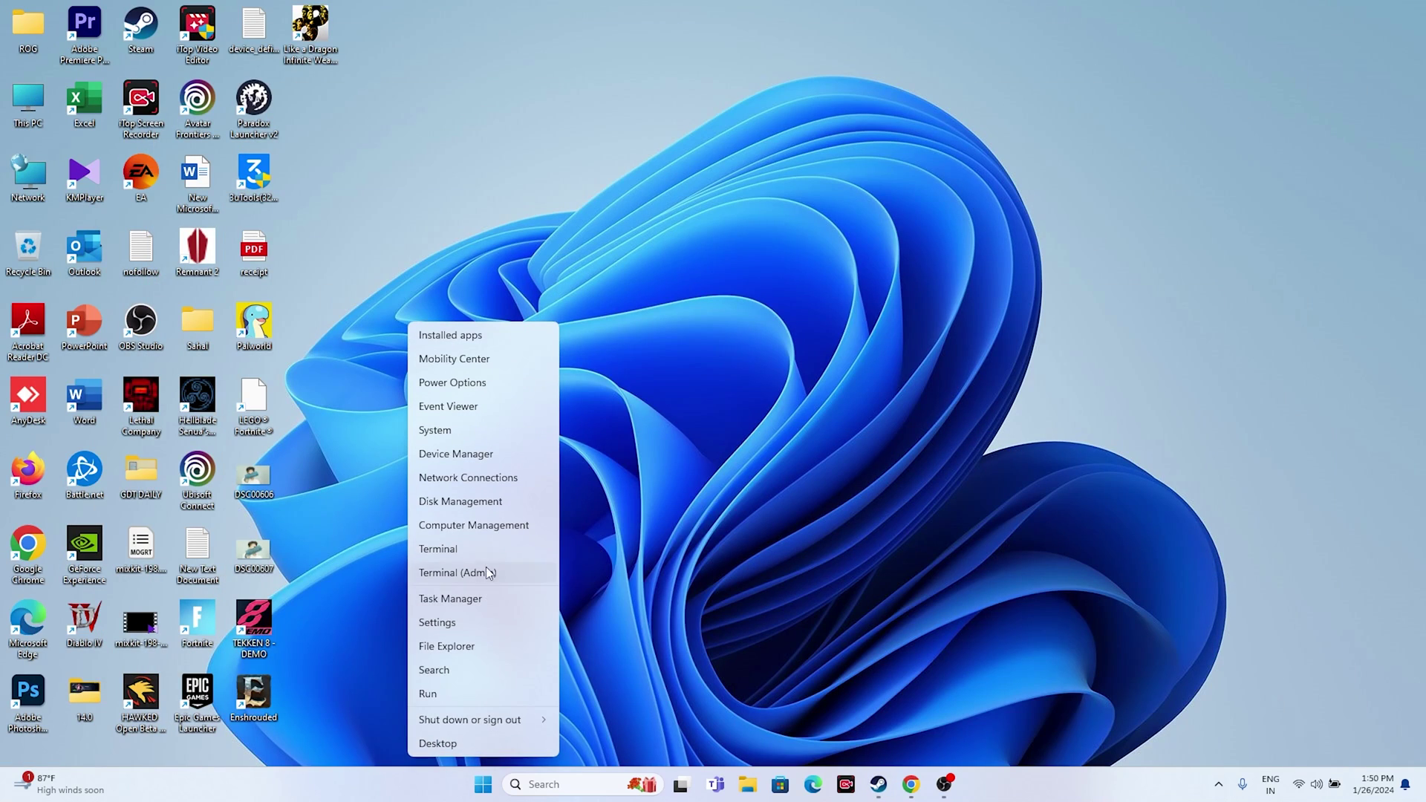
pyautogui.click(487, 599)
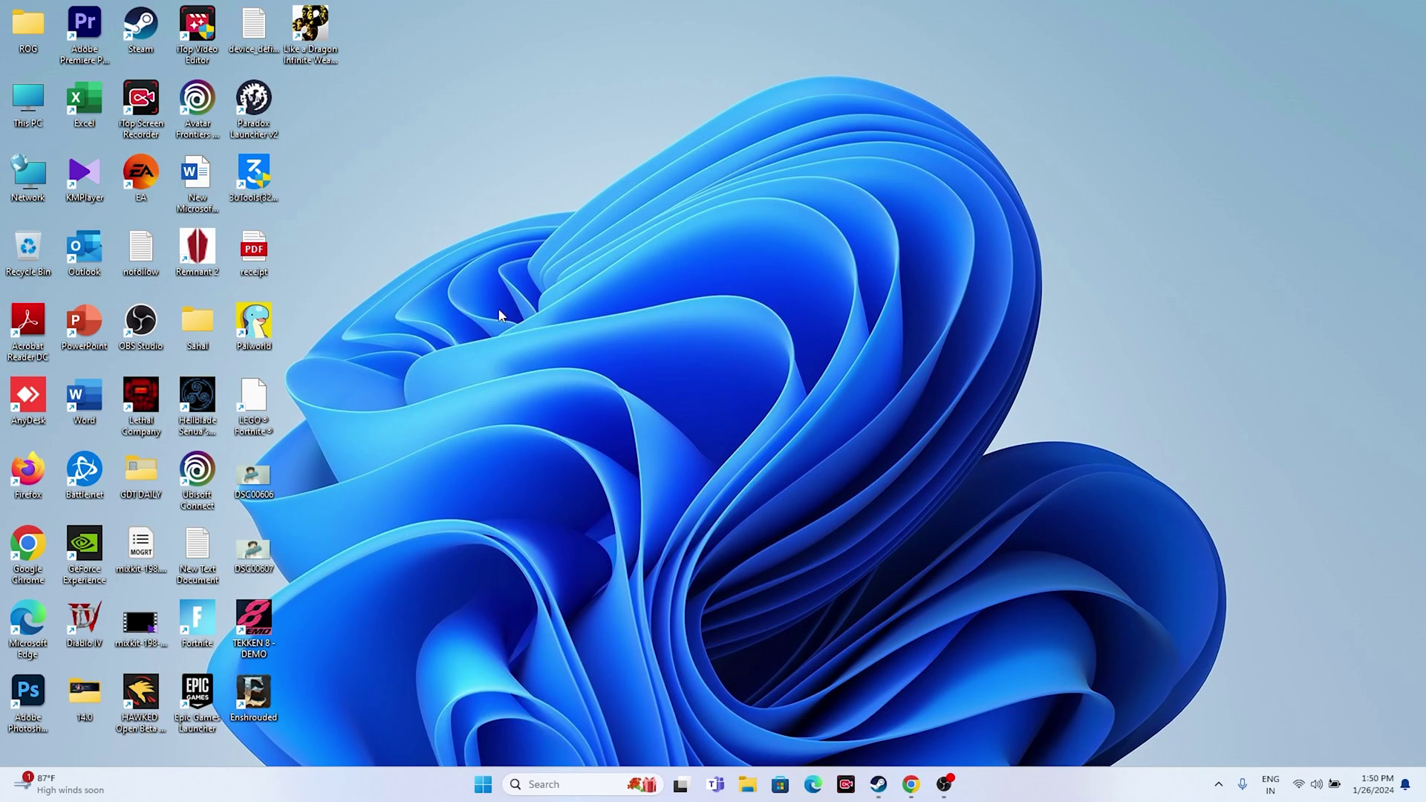
pyautogui.click(679, 166)
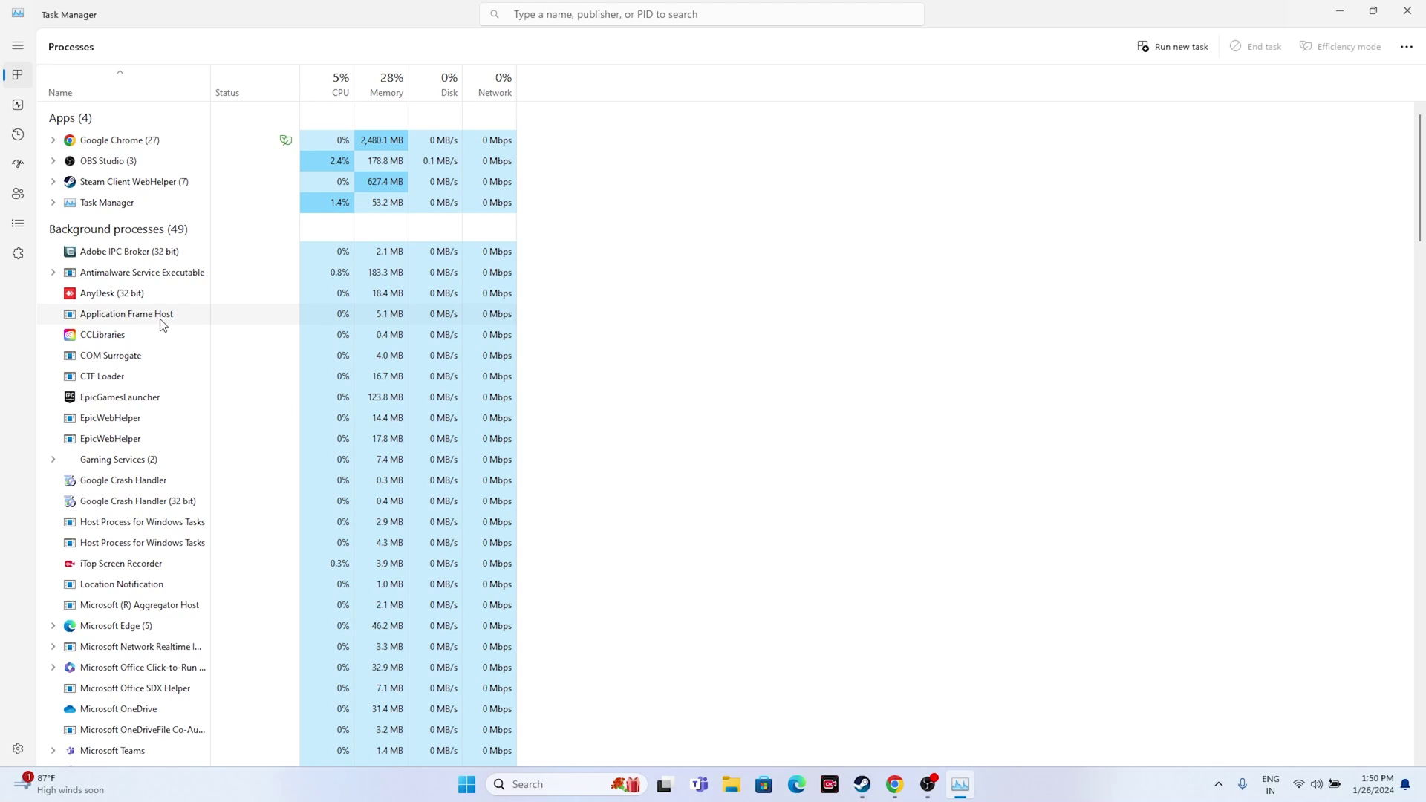
pyautogui.click(1406, 10)
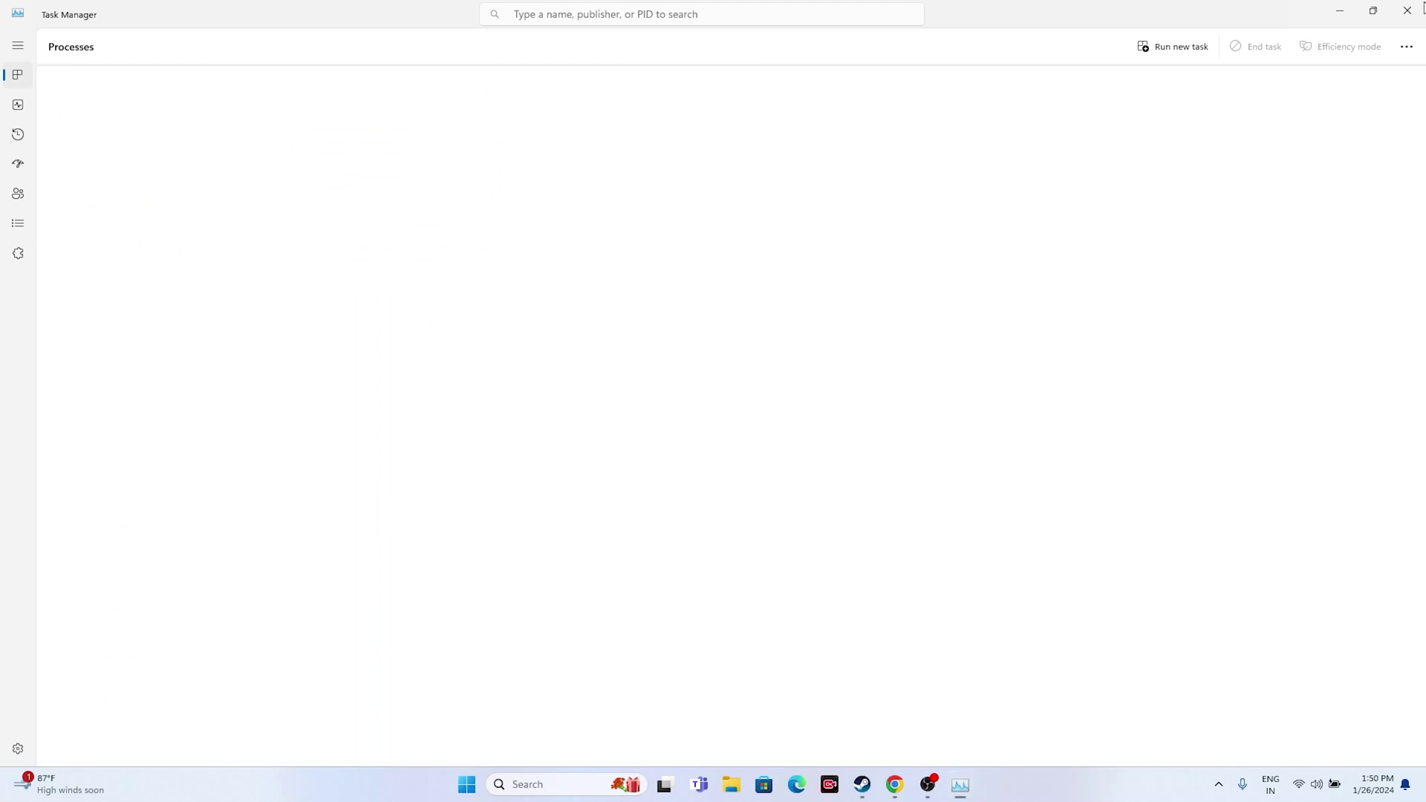
pyautogui.click(879, 788)
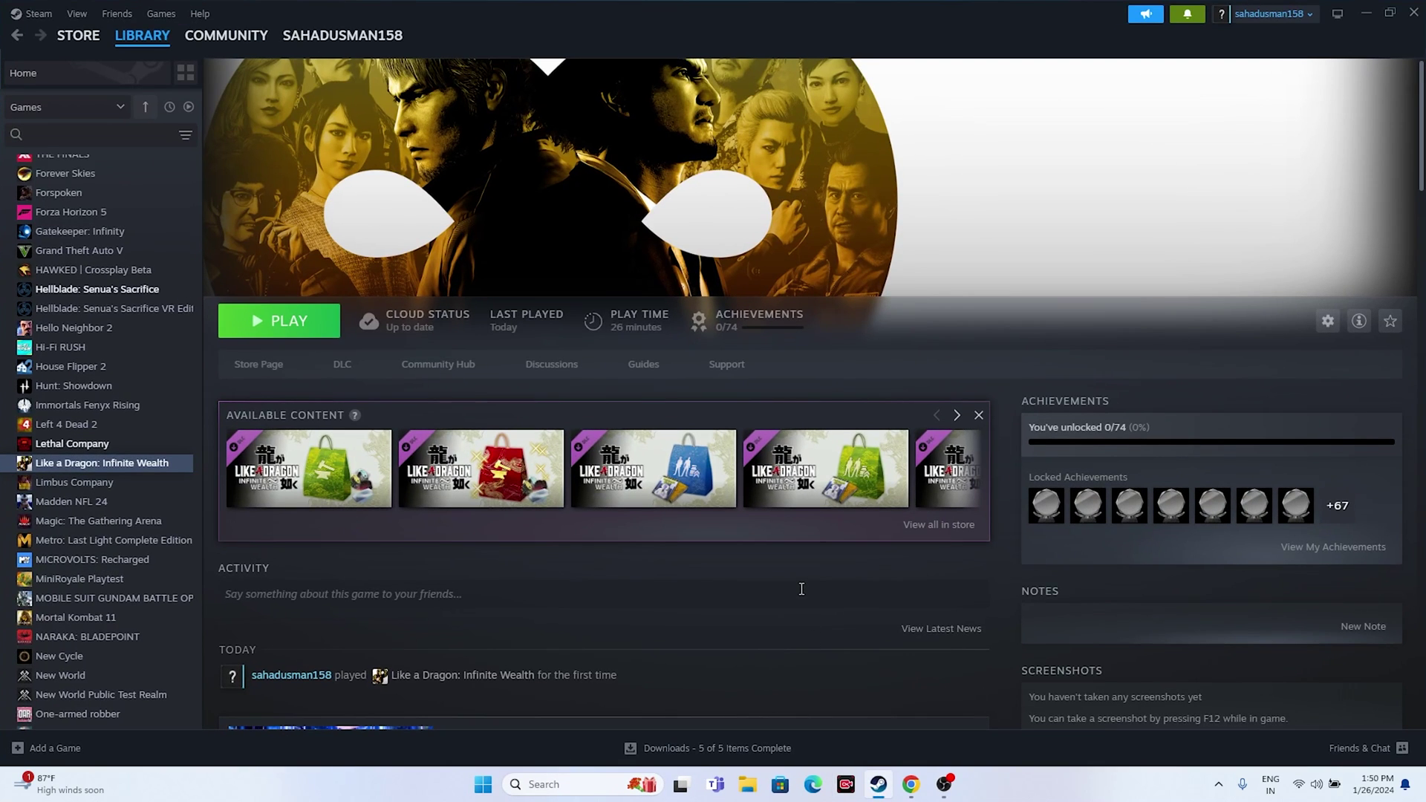
pyautogui.click(1367, 13)
# - From Graphics settings, browse to C:\Program Files (x86)\Steam\steamapps\common\LikeADragon8\runtime\media
pyautogui.click(560, 789)
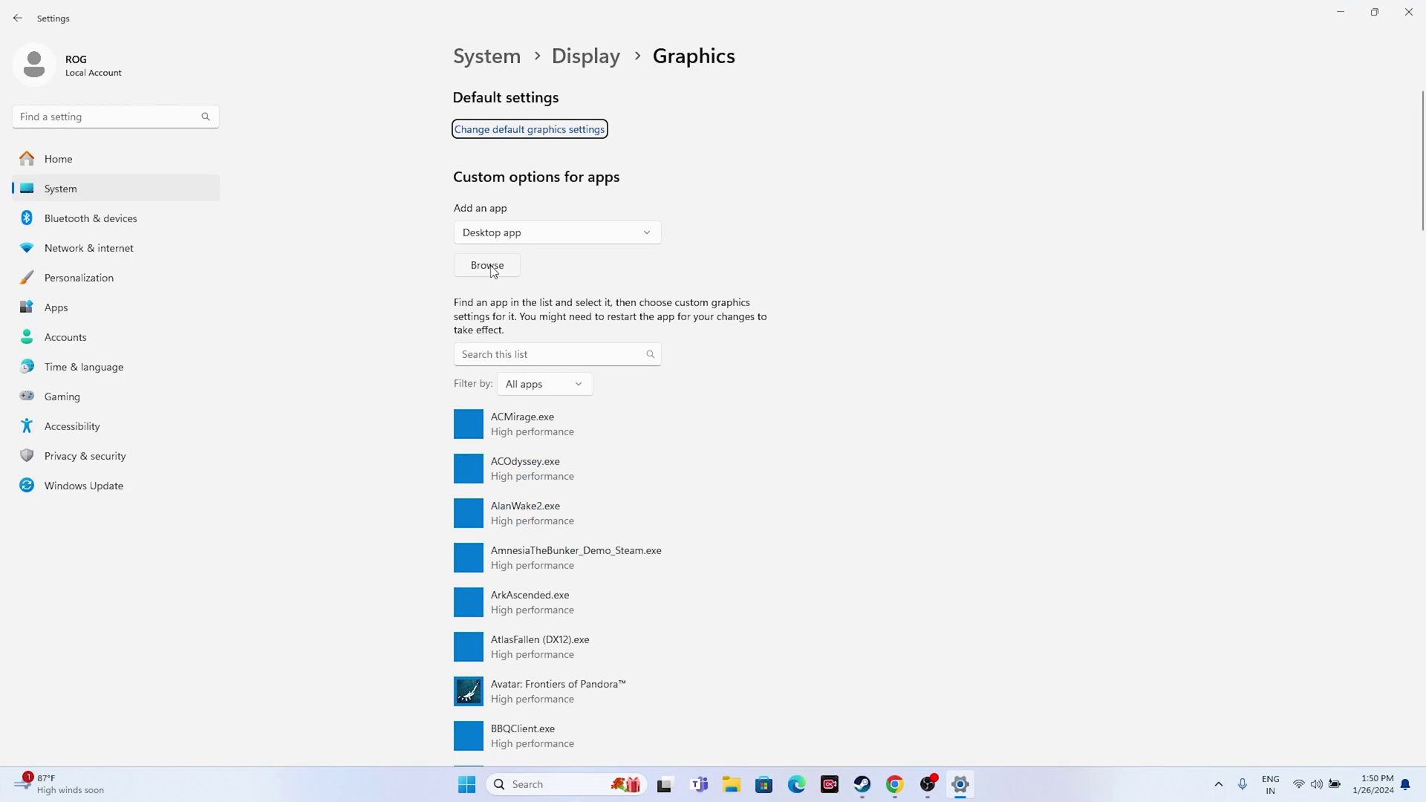
pyautogui.click(487, 272)
pyautogui.scroll(-3, 67, 223)
pyautogui.click(61, 264)
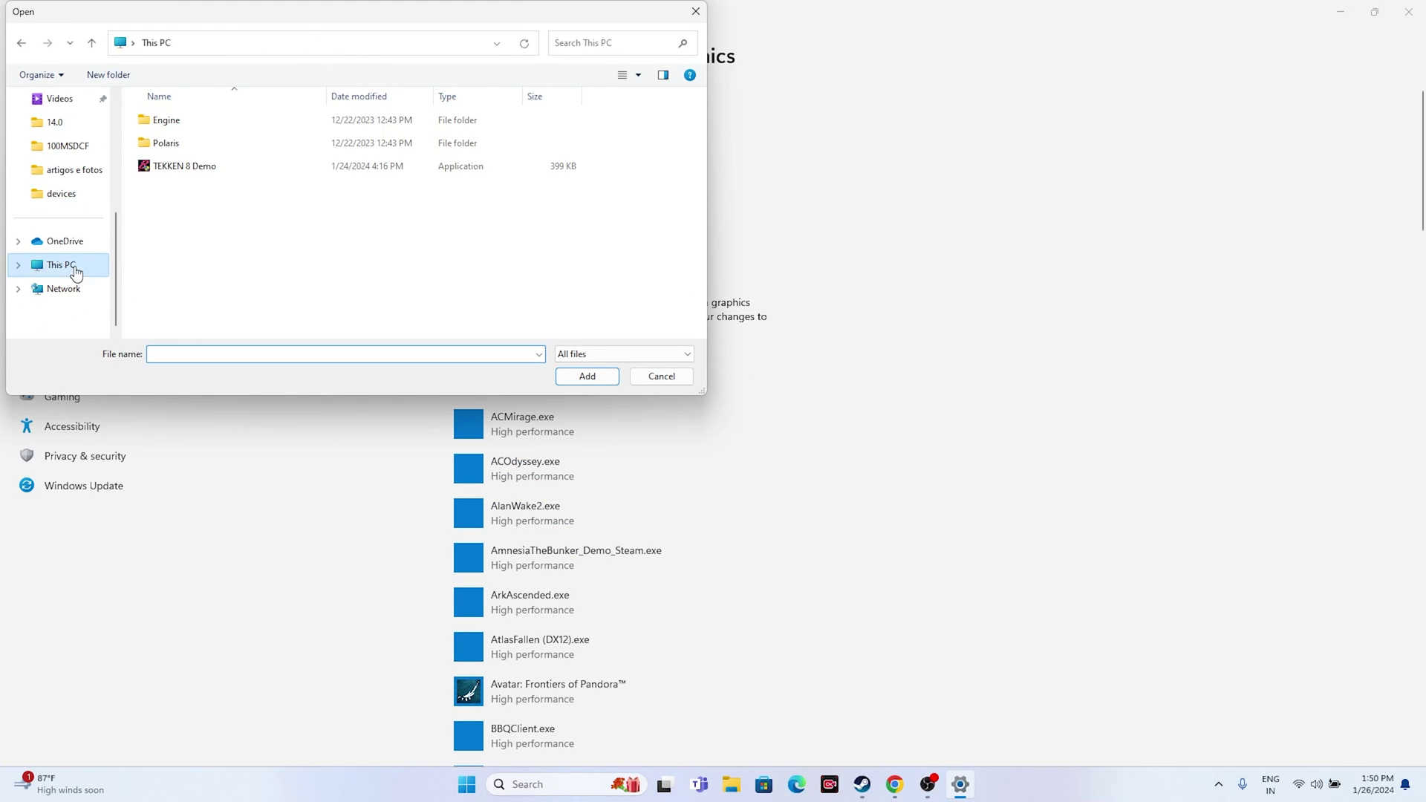
pyautogui.doubleClick(232, 156)
pyautogui.doubleClick(223, 258)
pyautogui.scroll(-3, 225, 247)
pyautogui.scroll(-3, 226, 247)
pyautogui.doubleClick(192, 281)
pyautogui.scroll(-3, 220, 216)
pyautogui.scroll(-2, 220, 217)
pyautogui.doubleClick(211, 192)
pyautogui.doubleClick(198, 122)
pyautogui.scroll(-10, 239, 214)
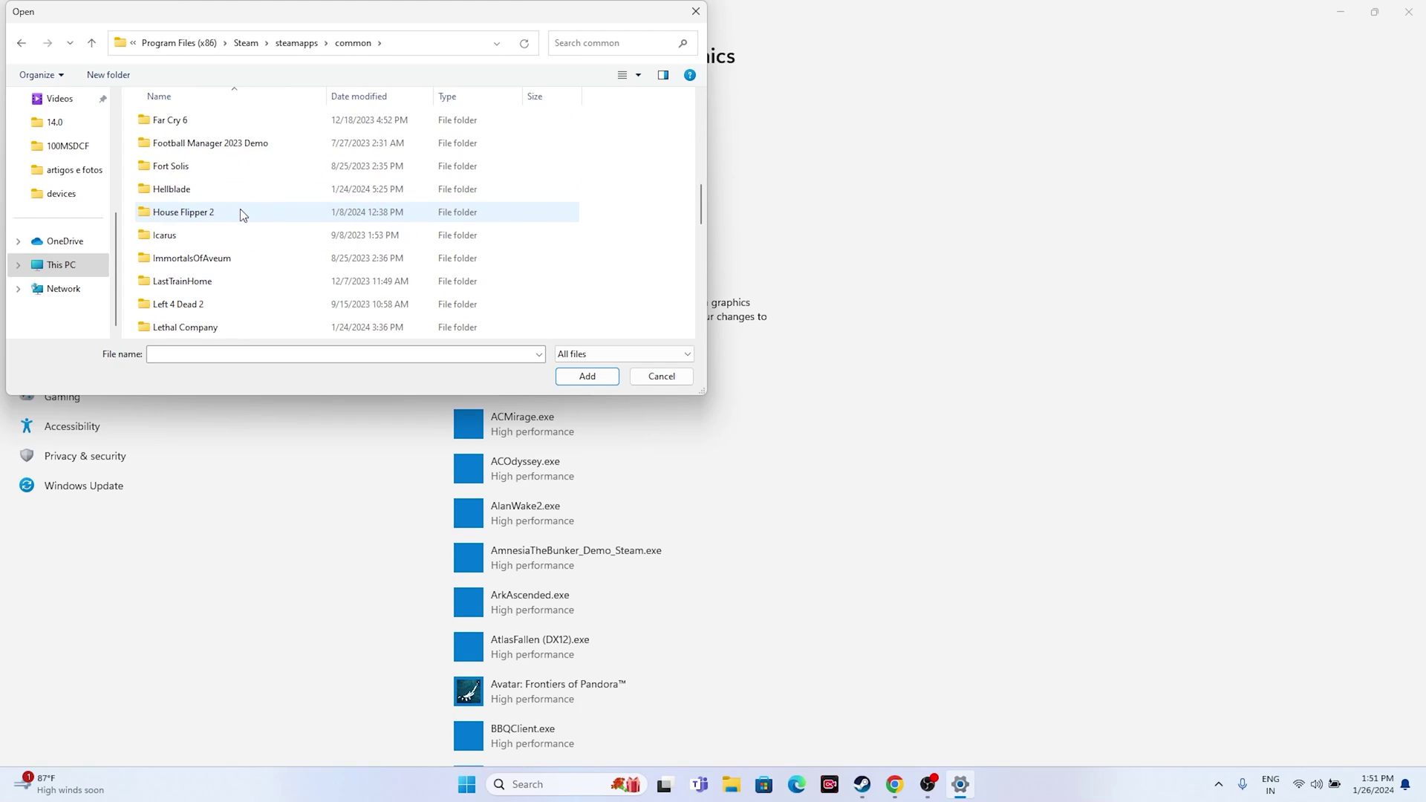
pyautogui.scroll(-1, 239, 213)
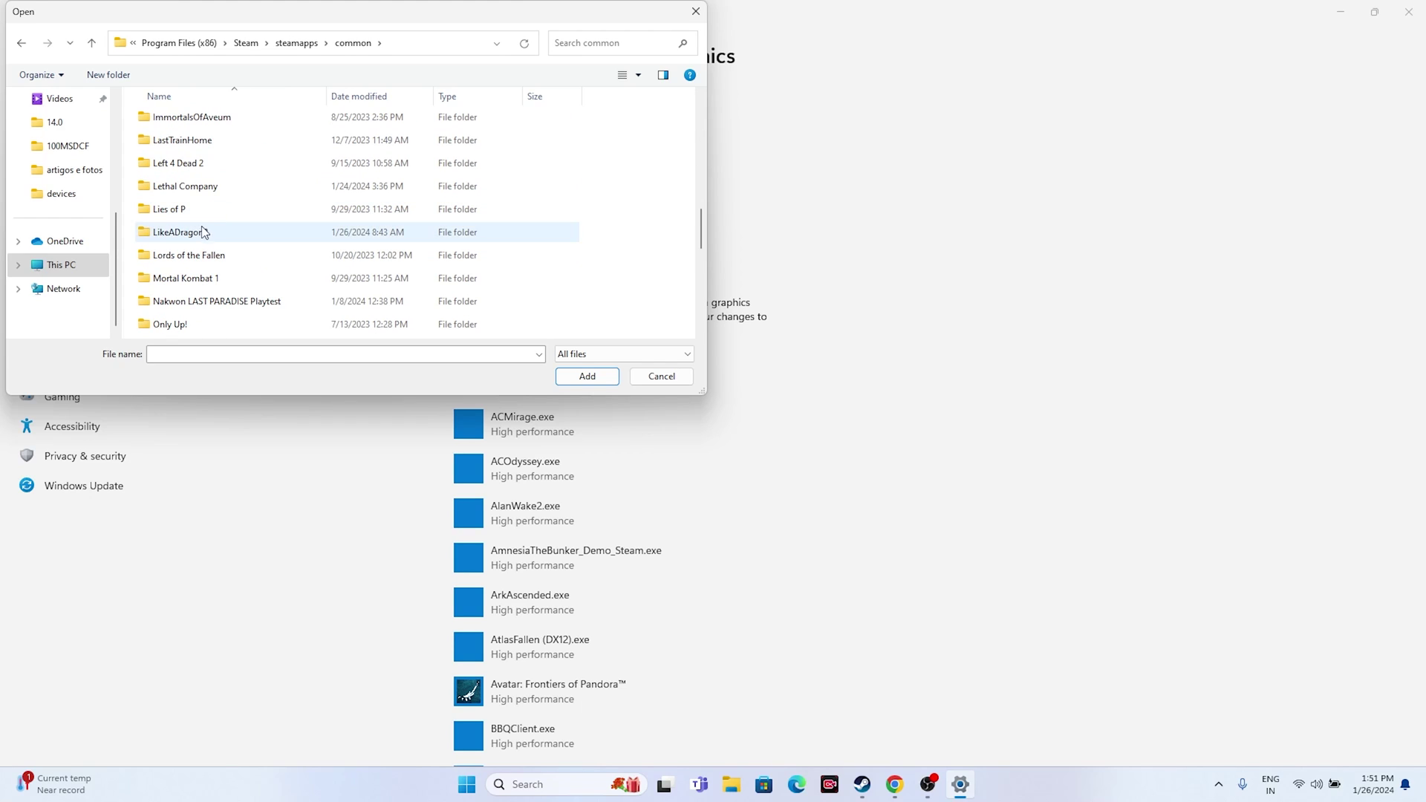
pyautogui.doubleClick(202, 236)
pyautogui.doubleClick(186, 133)
pyautogui.doubleClick(187, 132)
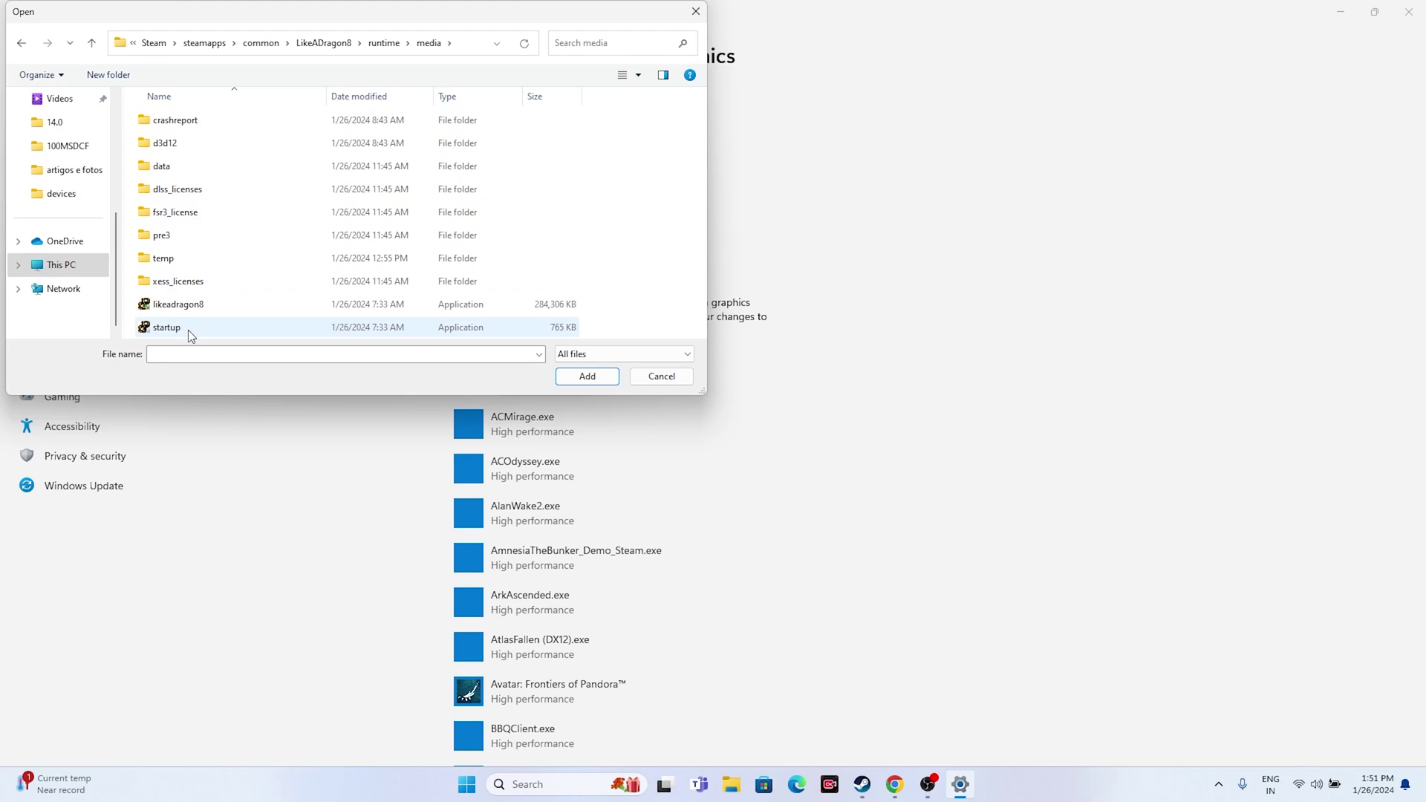
# - Add likeadragon8.exe with High performance, save, close Settings and return to Steam
pyautogui.click(182, 304)
pyautogui.click(587, 376)
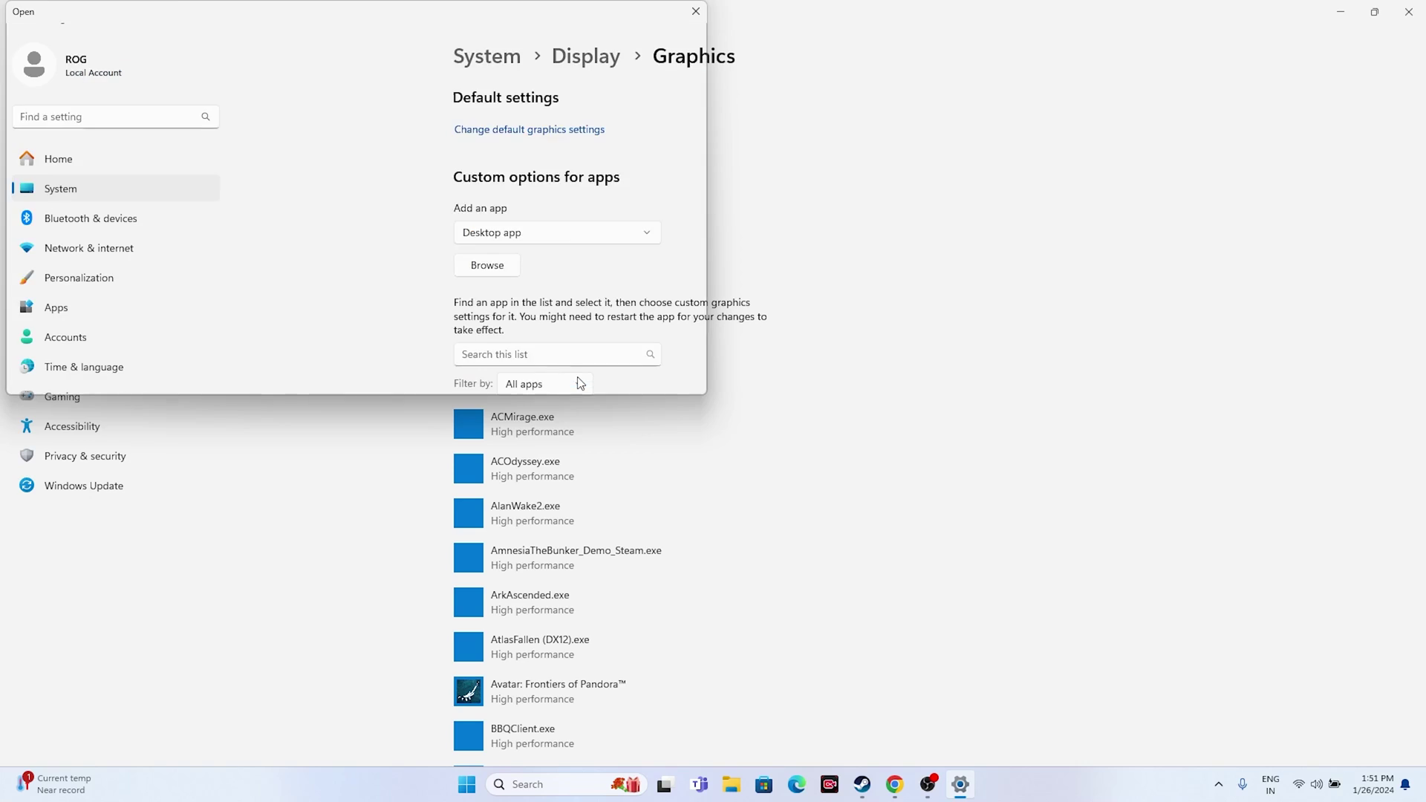
pyautogui.click(667, 497)
pyautogui.click(587, 382)
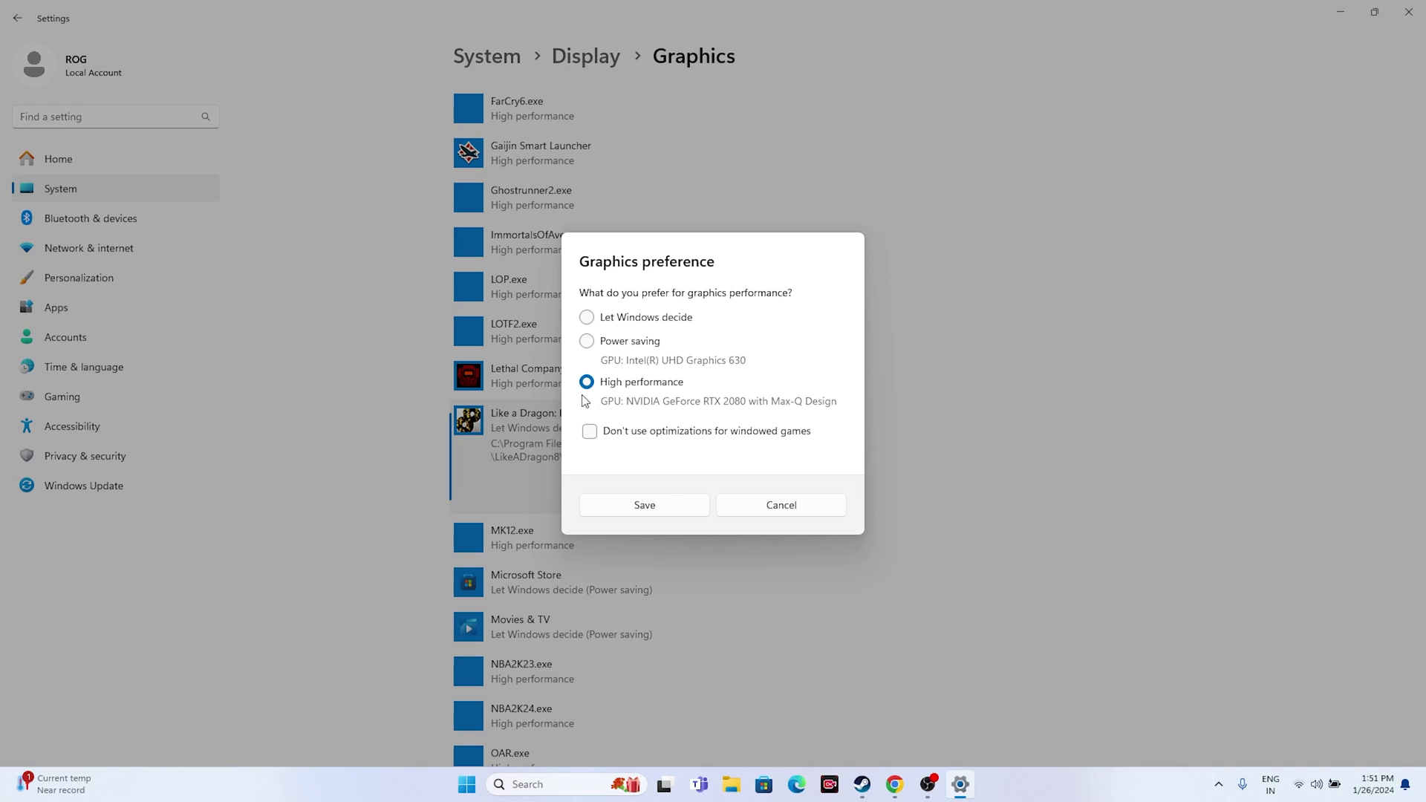
pyautogui.click(626, 503)
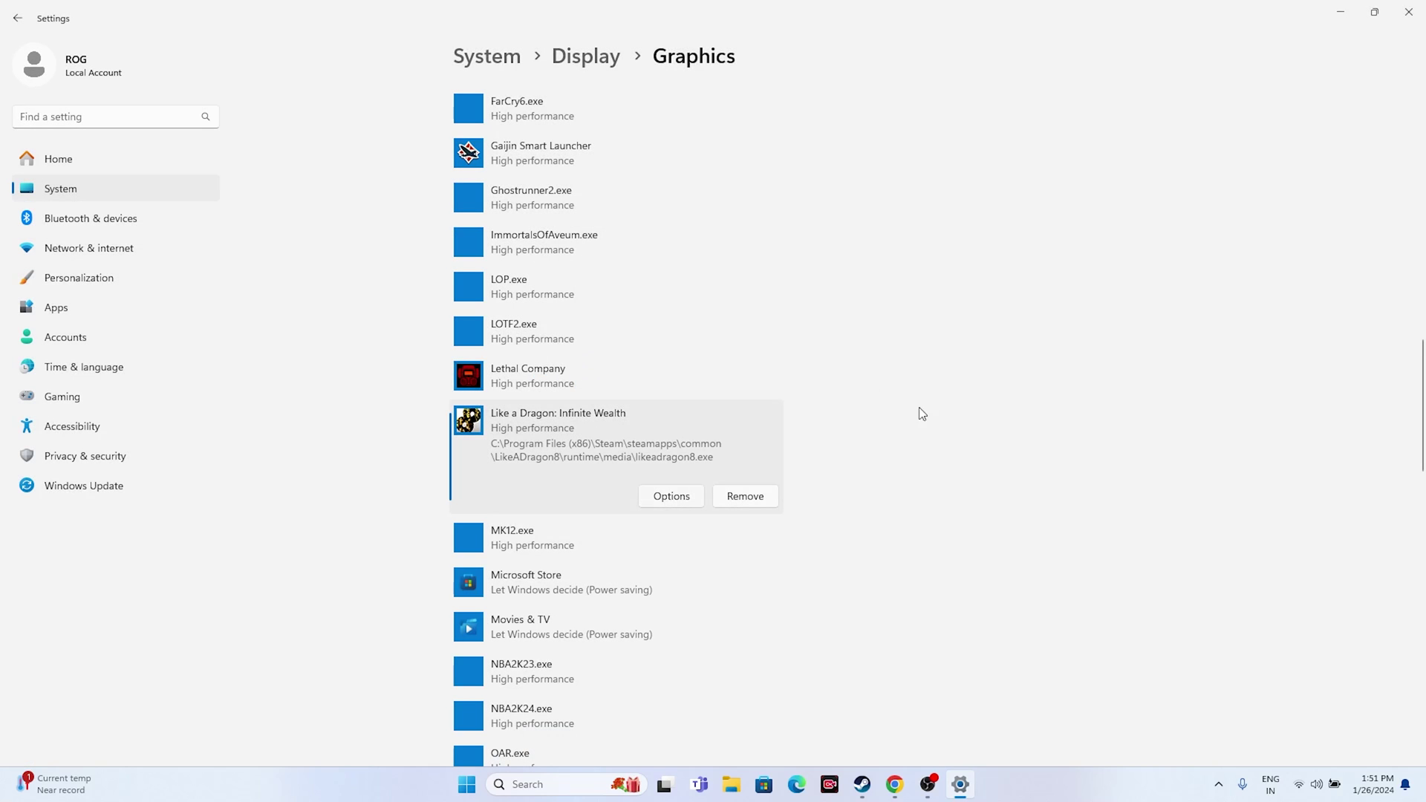
pyautogui.click(1408, 12)
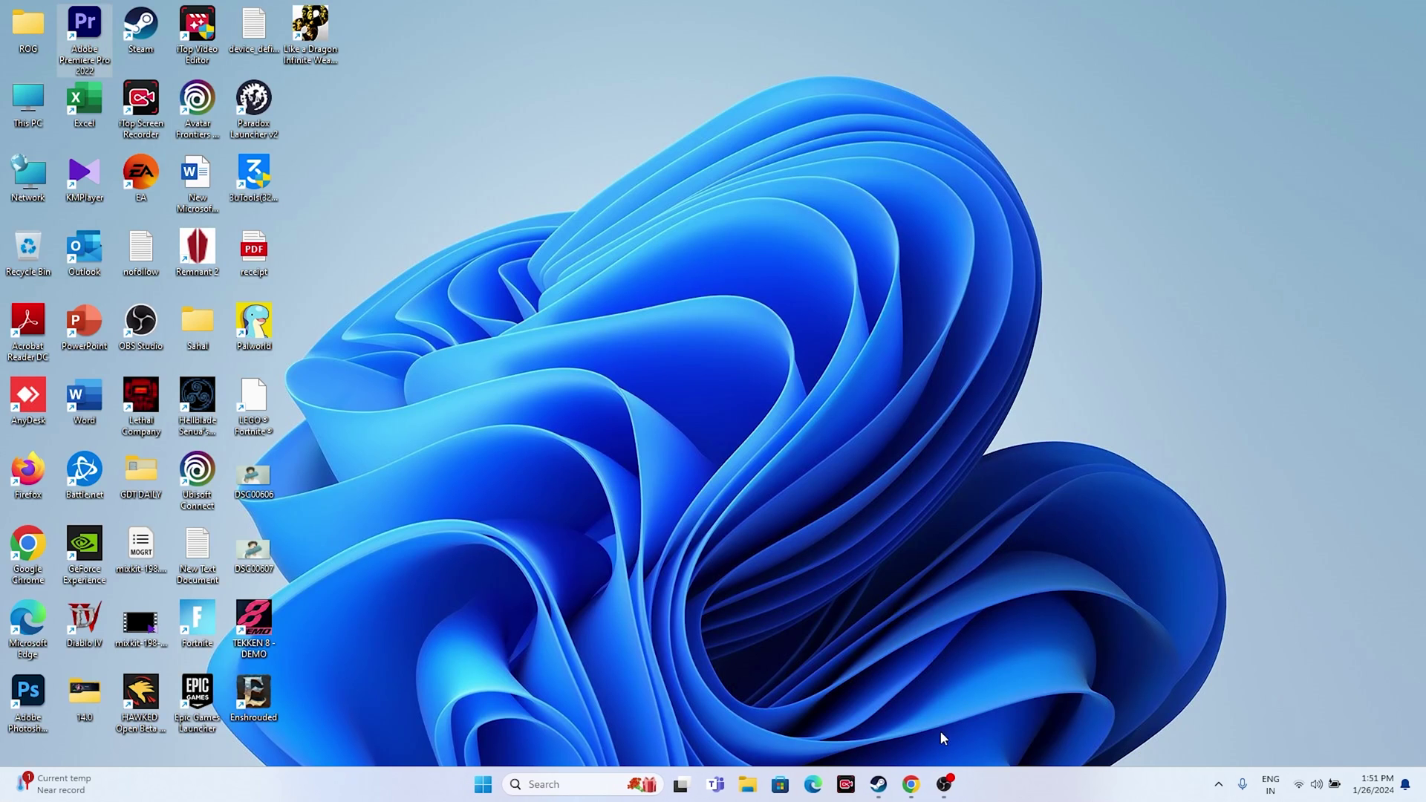
pyautogui.click(884, 782)
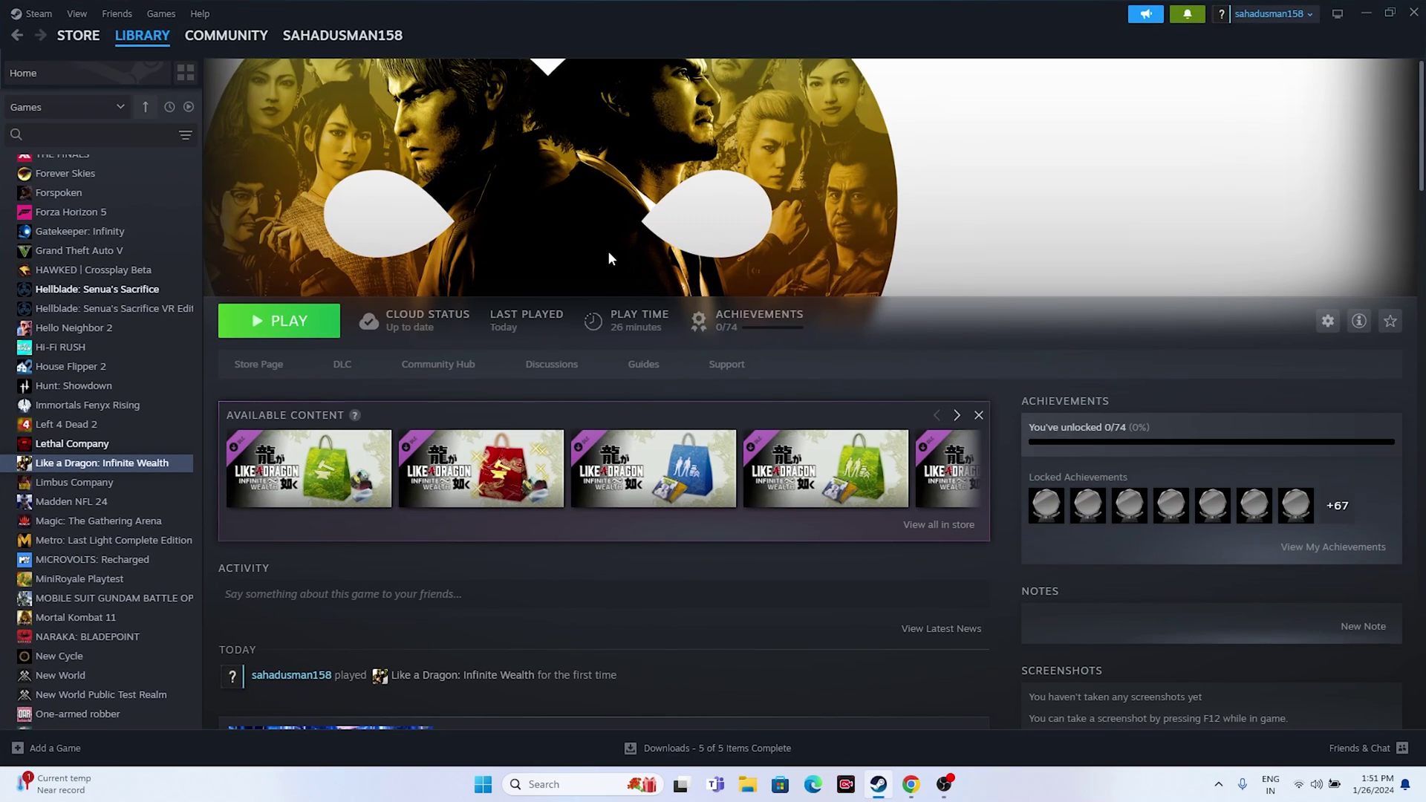
# - Open Virtual Memory for drive C:, turn off automatic management and choose Custom size
pyautogui.click(1365, 13)
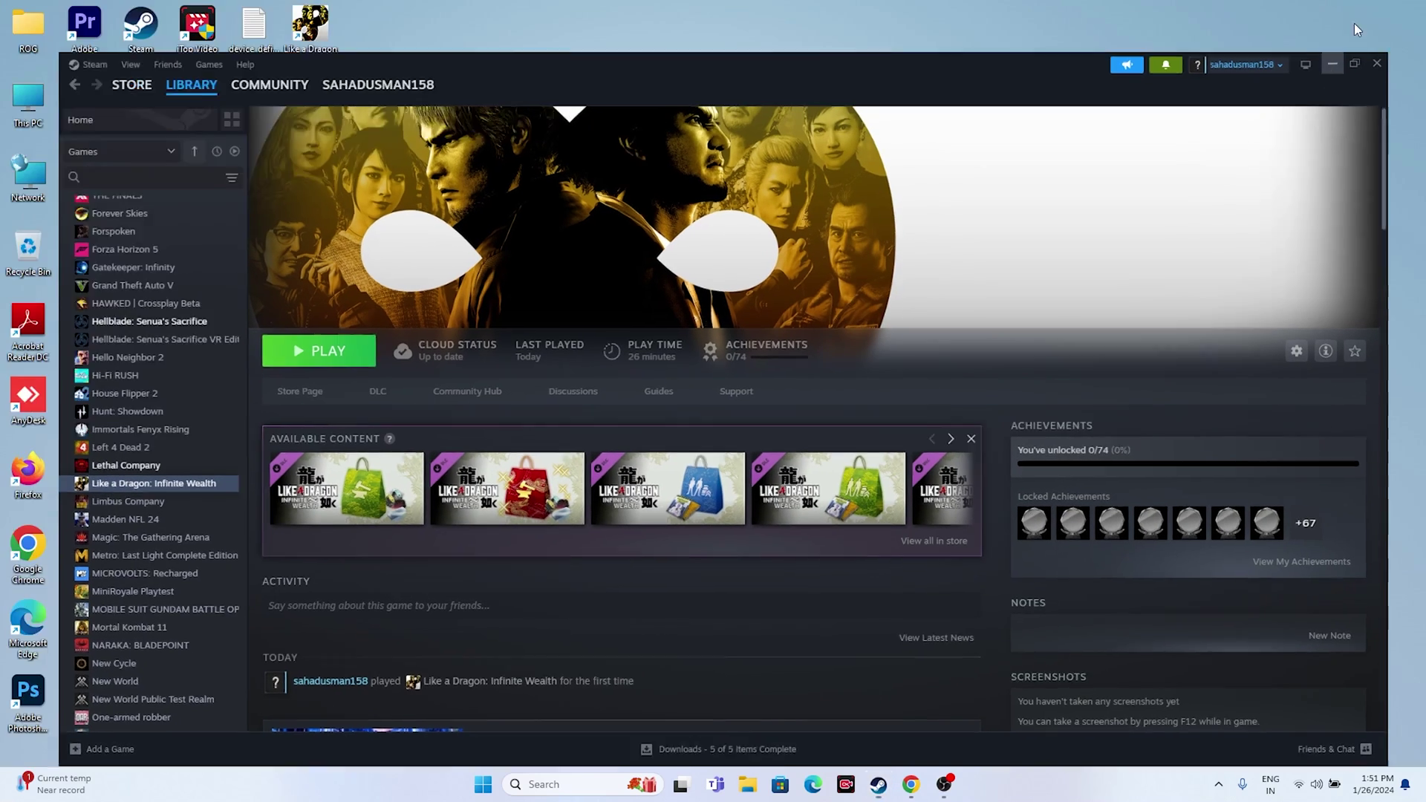
pyautogui.click(568, 784)
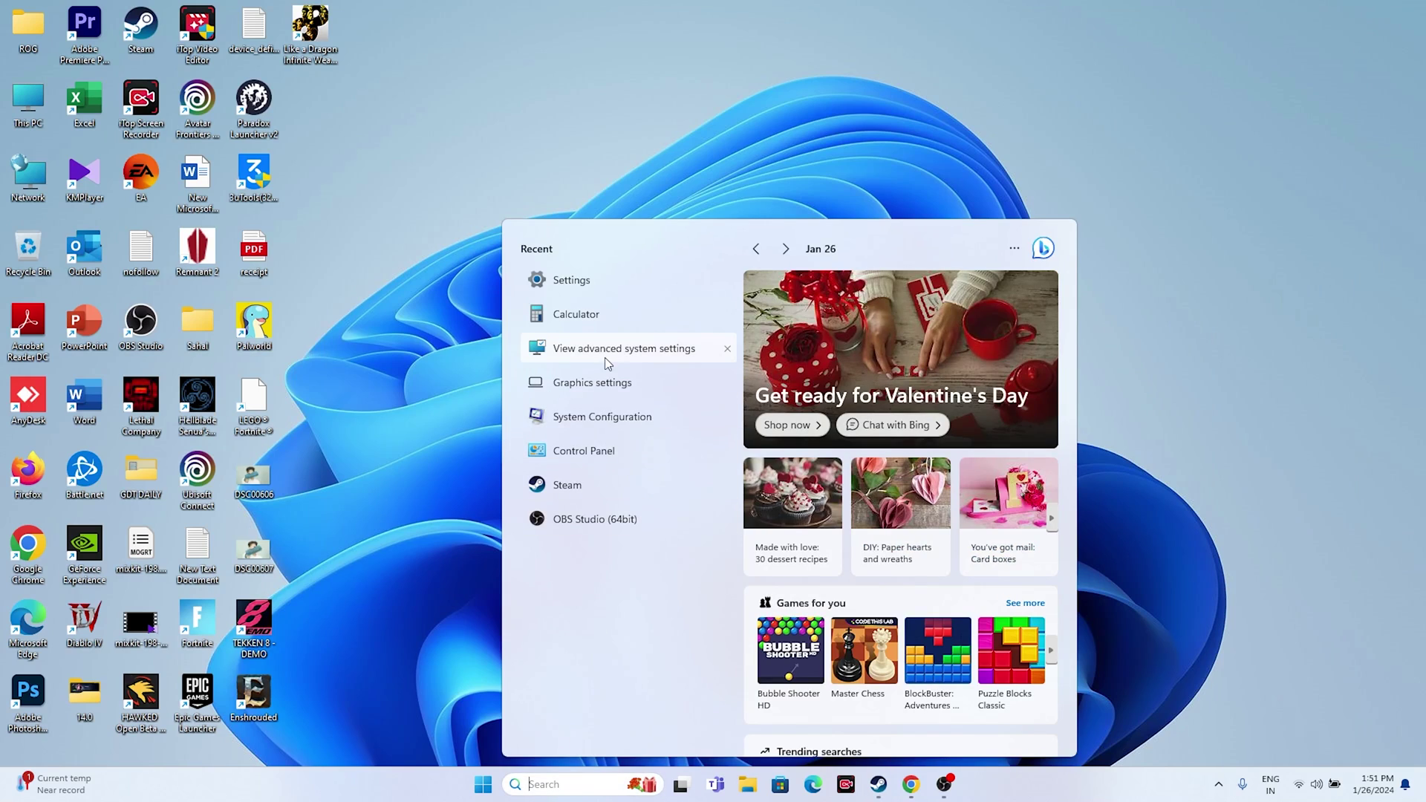
pyautogui.click(611, 350)
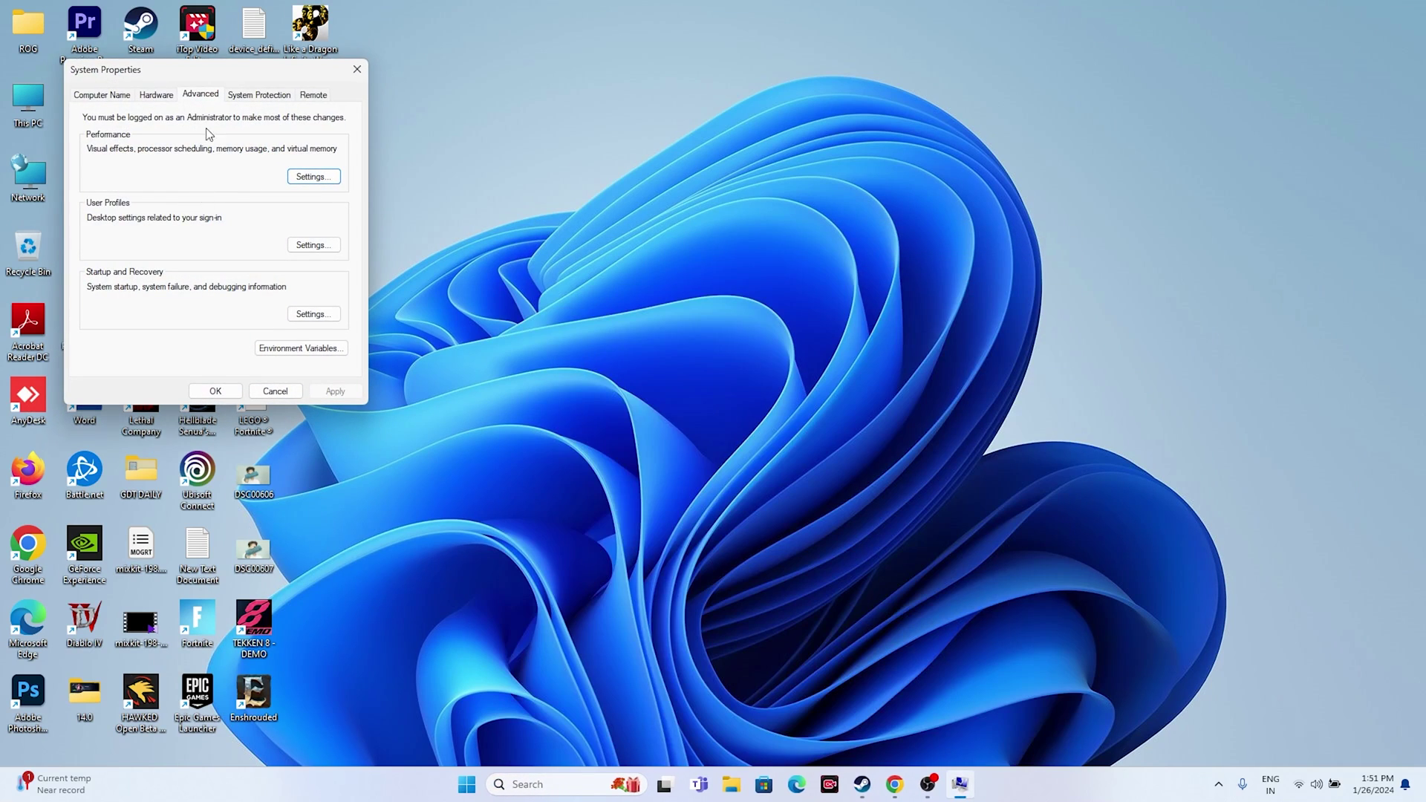
pyautogui.click(312, 178)
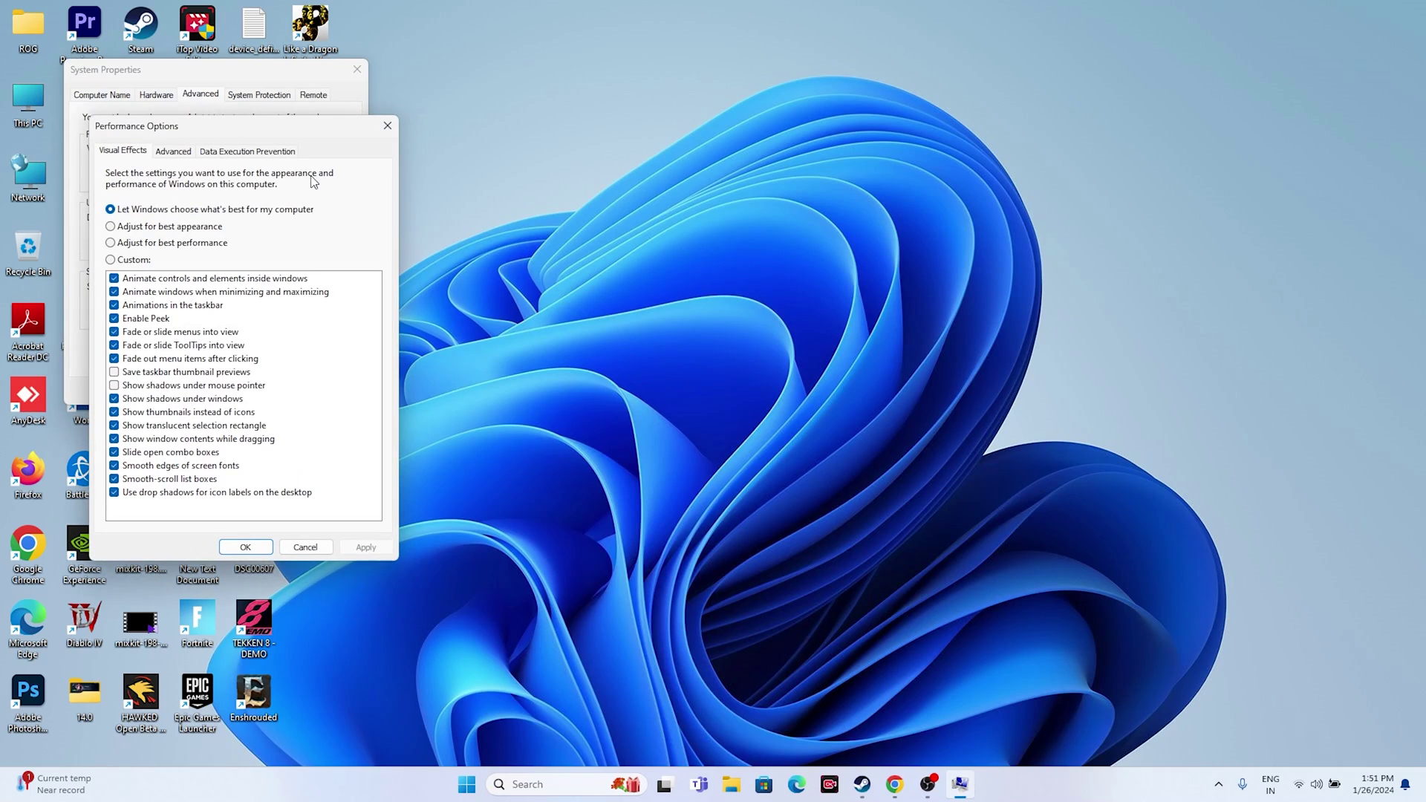
pyautogui.click(175, 153)
pyautogui.click(331, 343)
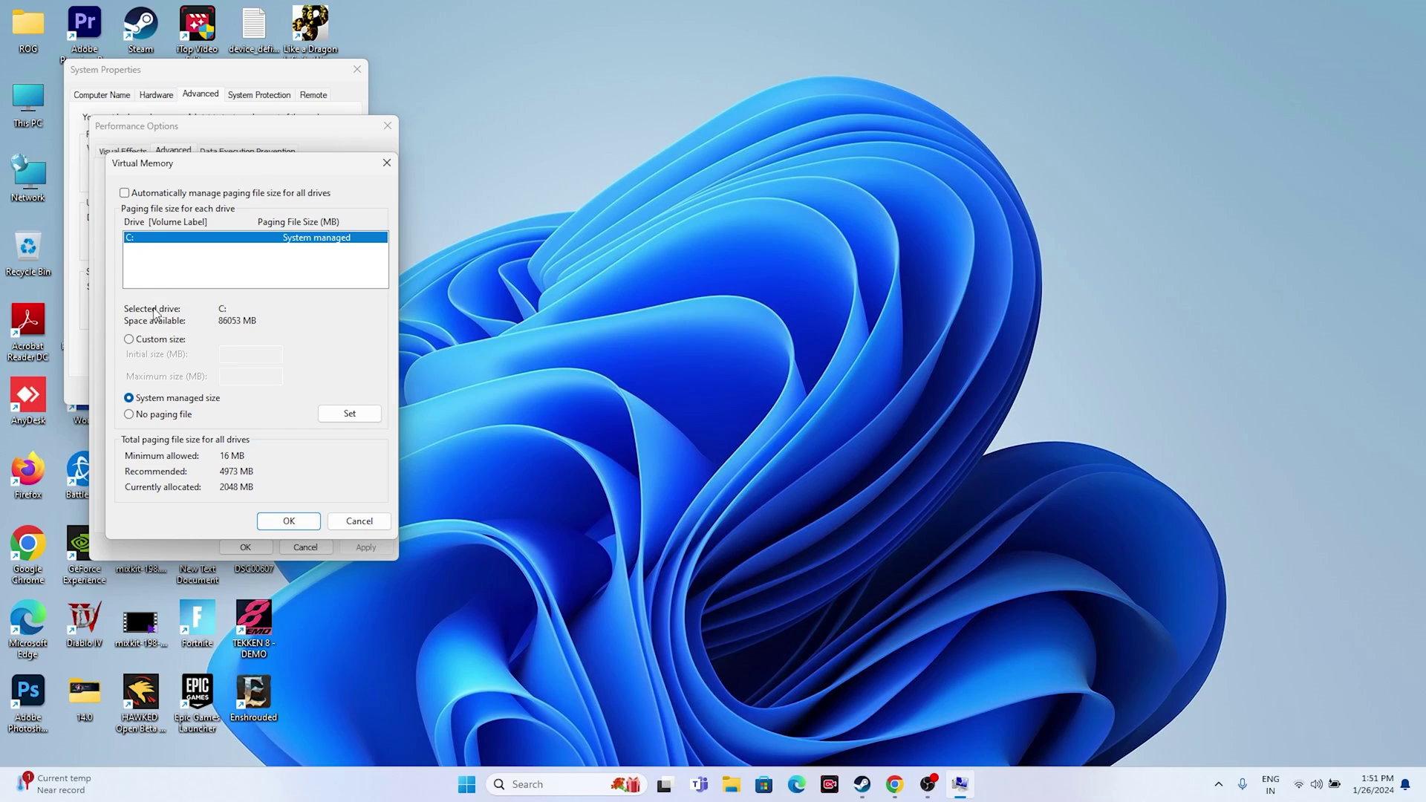
pyautogui.click(141, 340)
pyautogui.click(251, 359)
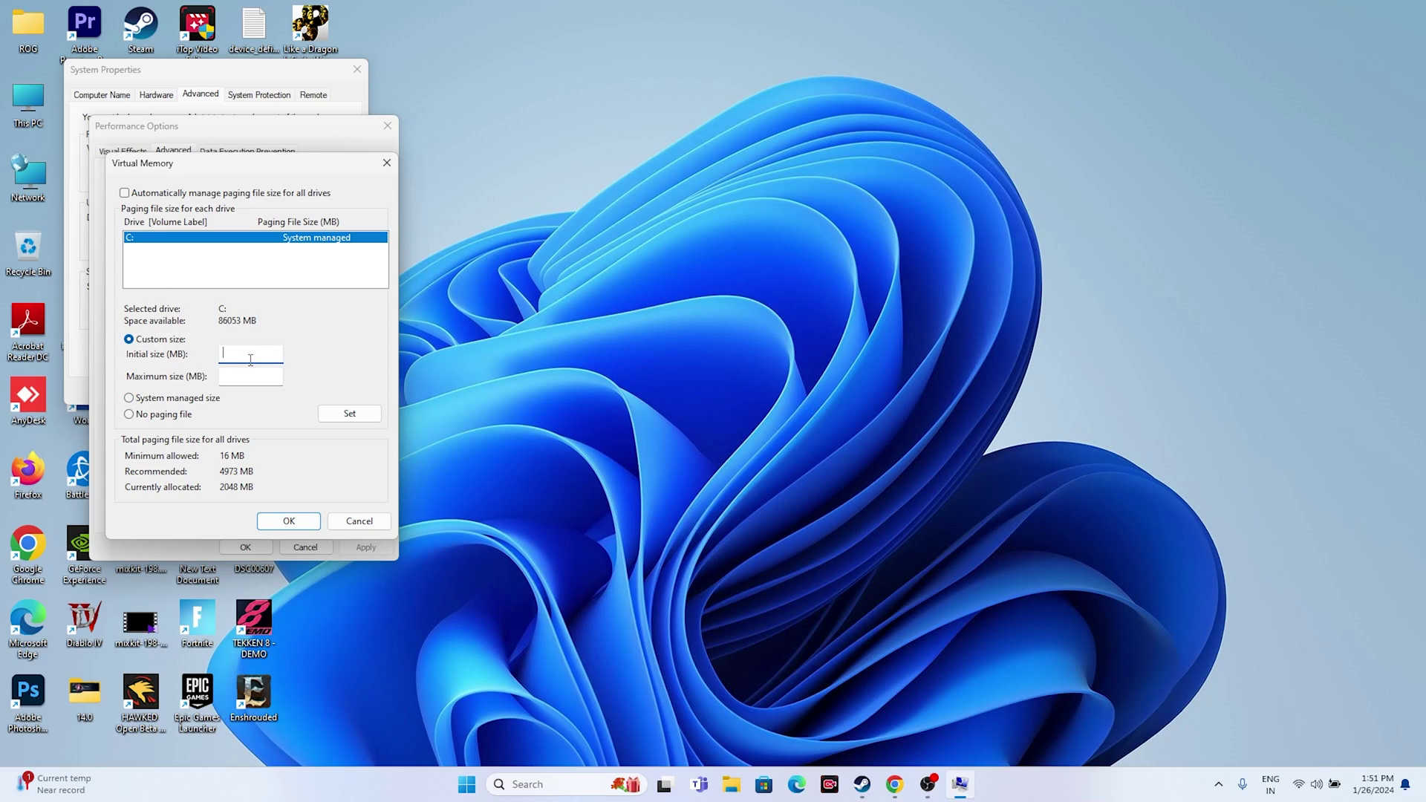
pyautogui.click(242, 384)
pyautogui.click(529, 787)
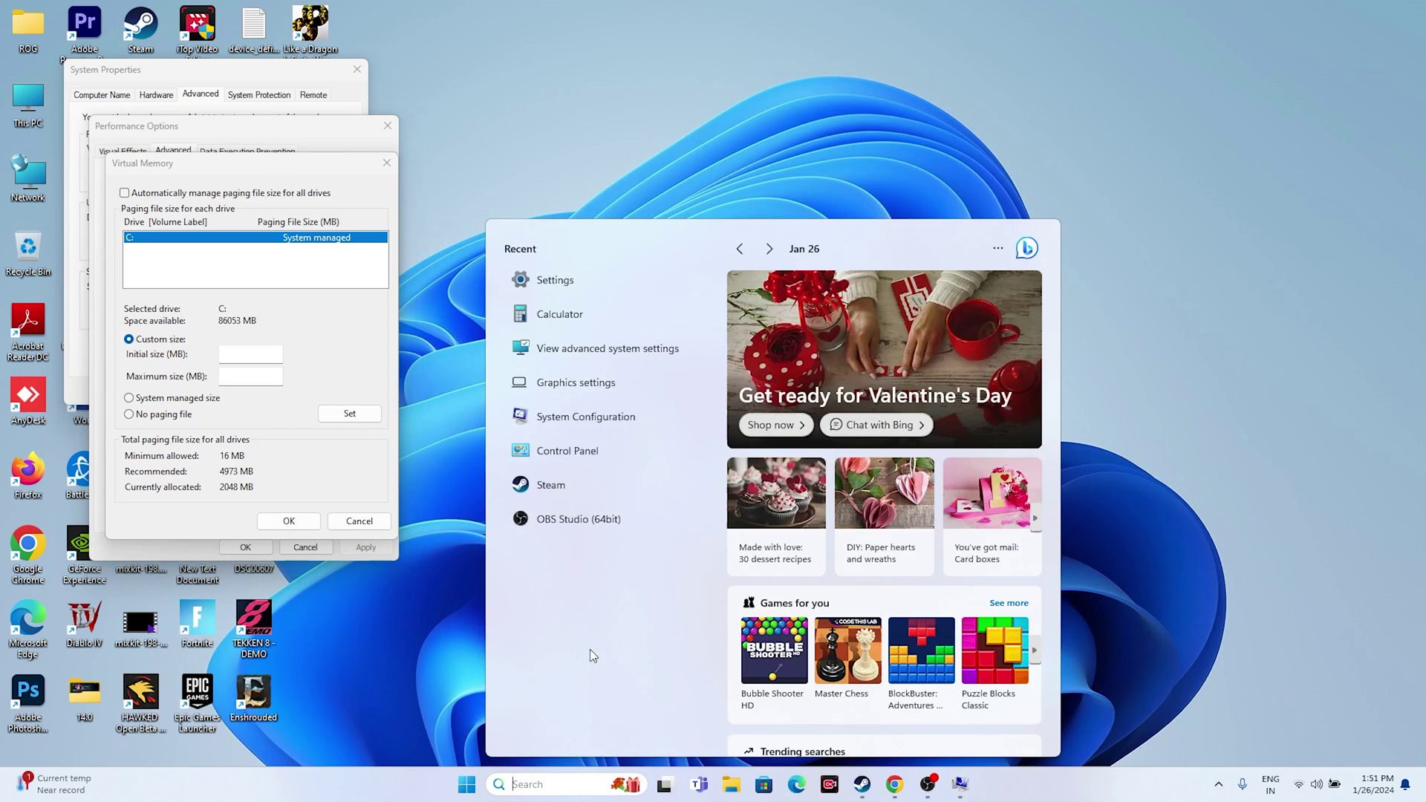
# - In Calculator, compute 32 × 1024 × 1.5 = 49,152 and select the result
pyautogui.click(583, 321)
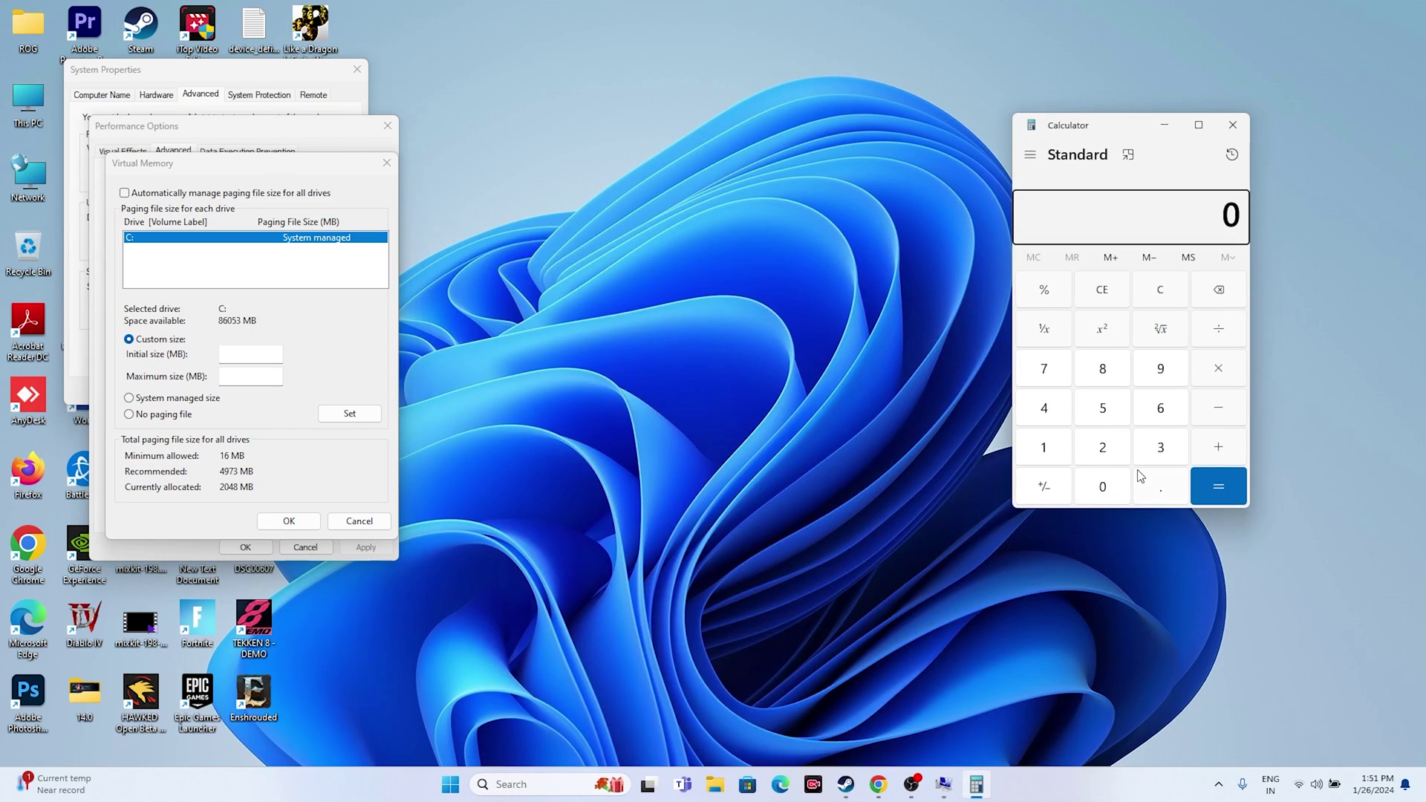
pyautogui.click(1161, 450)
pyautogui.click(1104, 451)
pyautogui.click(1219, 370)
pyautogui.click(1048, 452)
pyautogui.click(1097, 487)
pyautogui.click(1099, 457)
pyautogui.click(1043, 407)
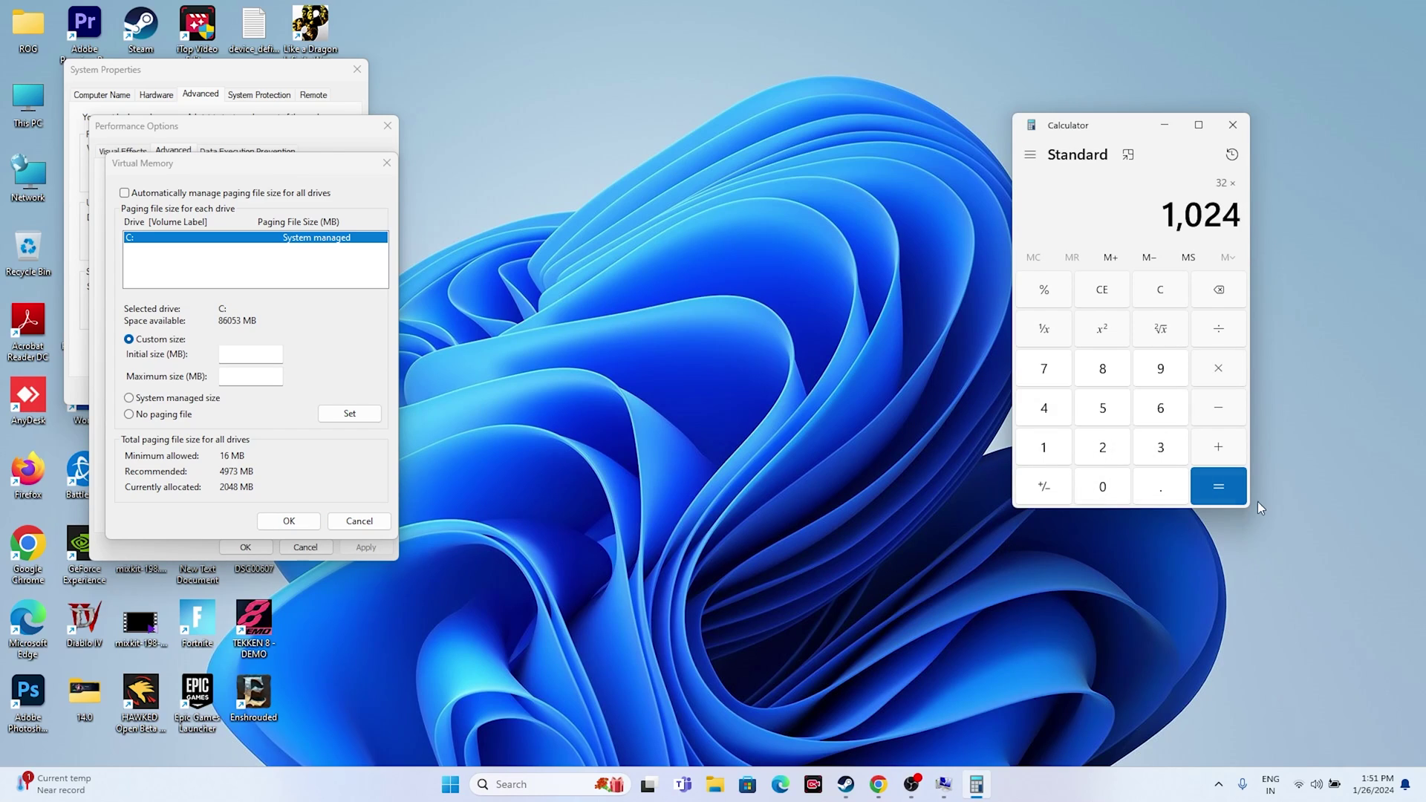
pyautogui.click(1219, 486)
pyautogui.click(1229, 375)
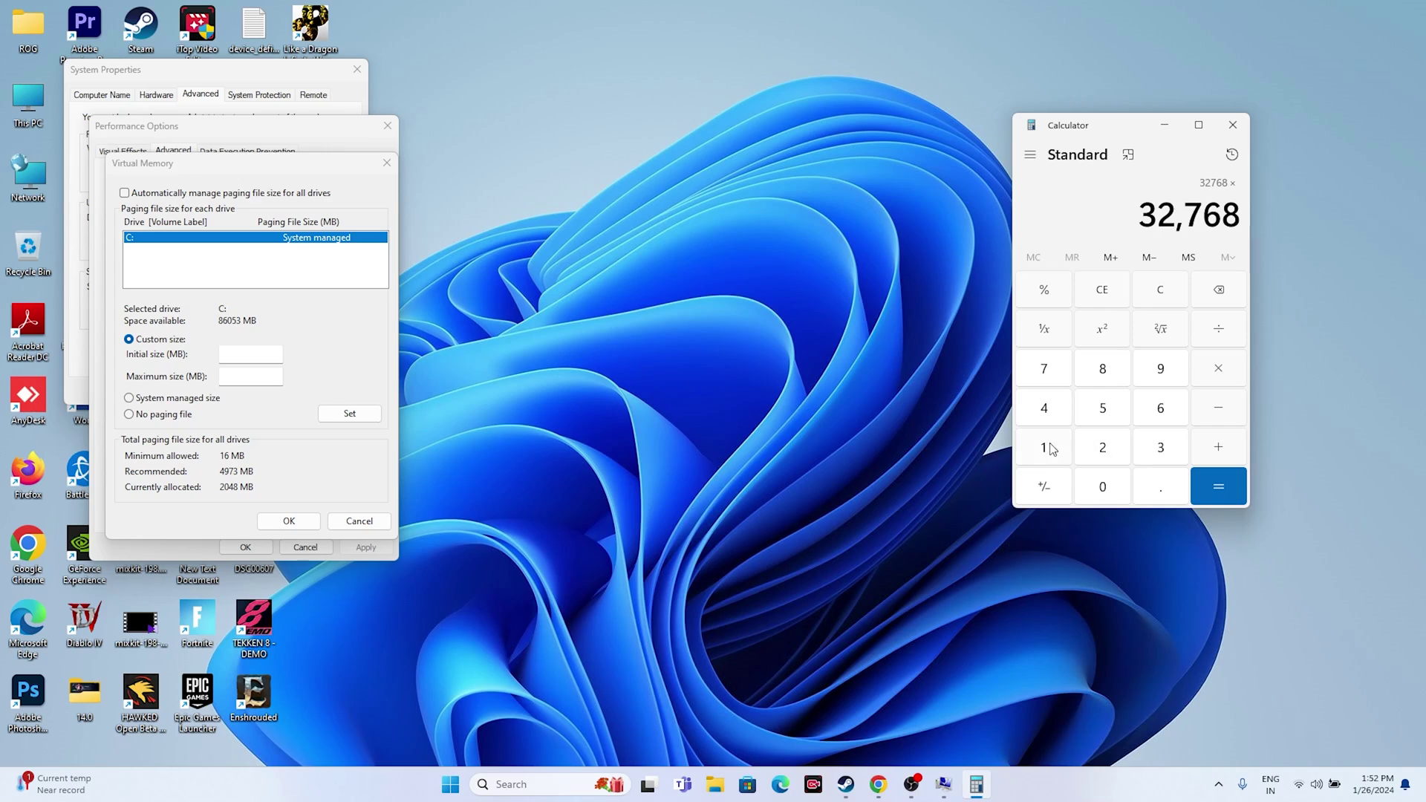
pyautogui.click(1059, 450)
pyautogui.press('.')
pyautogui.click(1127, 445)
pyautogui.click(1120, 418)
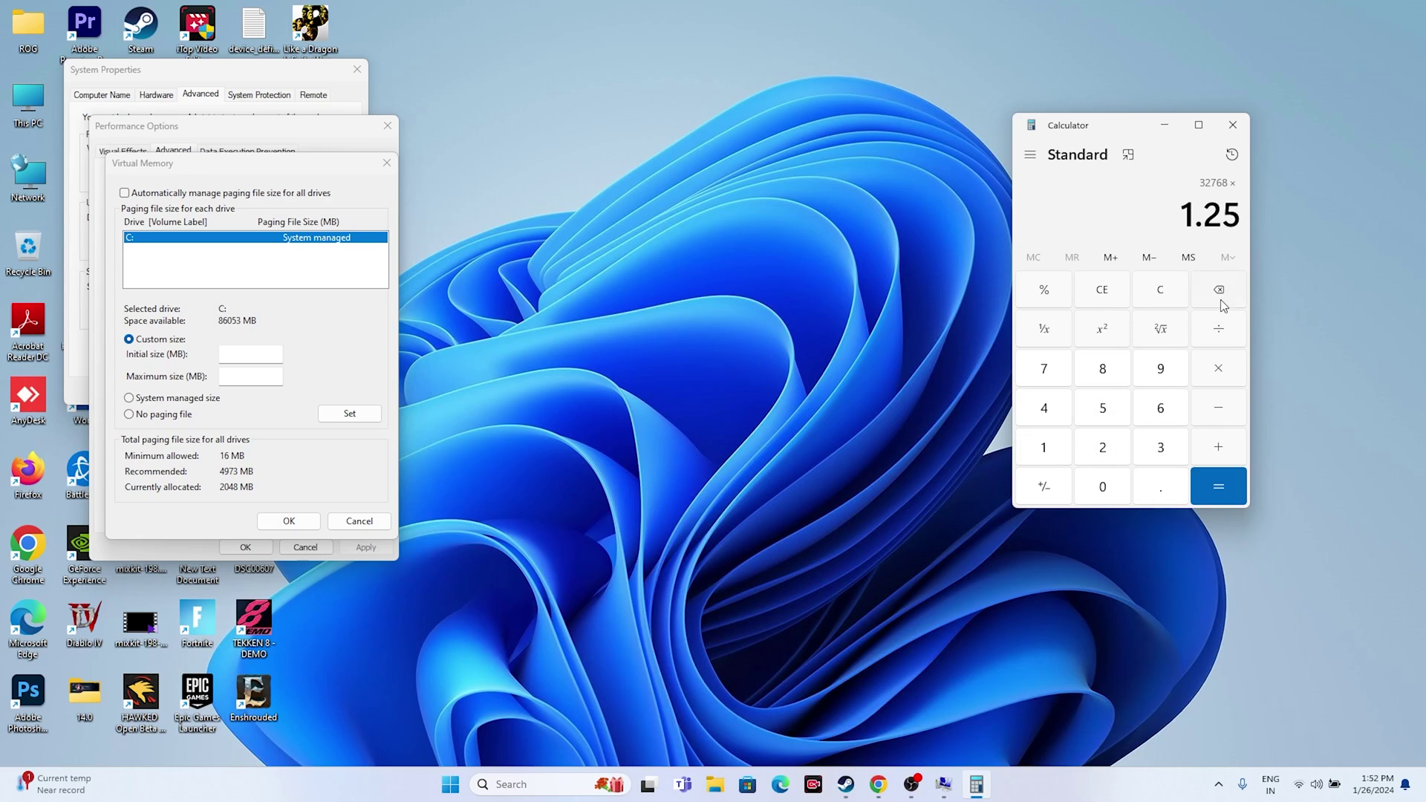
pyautogui.click(1219, 291)
pyautogui.click(1219, 291)
pyautogui.click(1114, 404)
pyautogui.click(1216, 485)
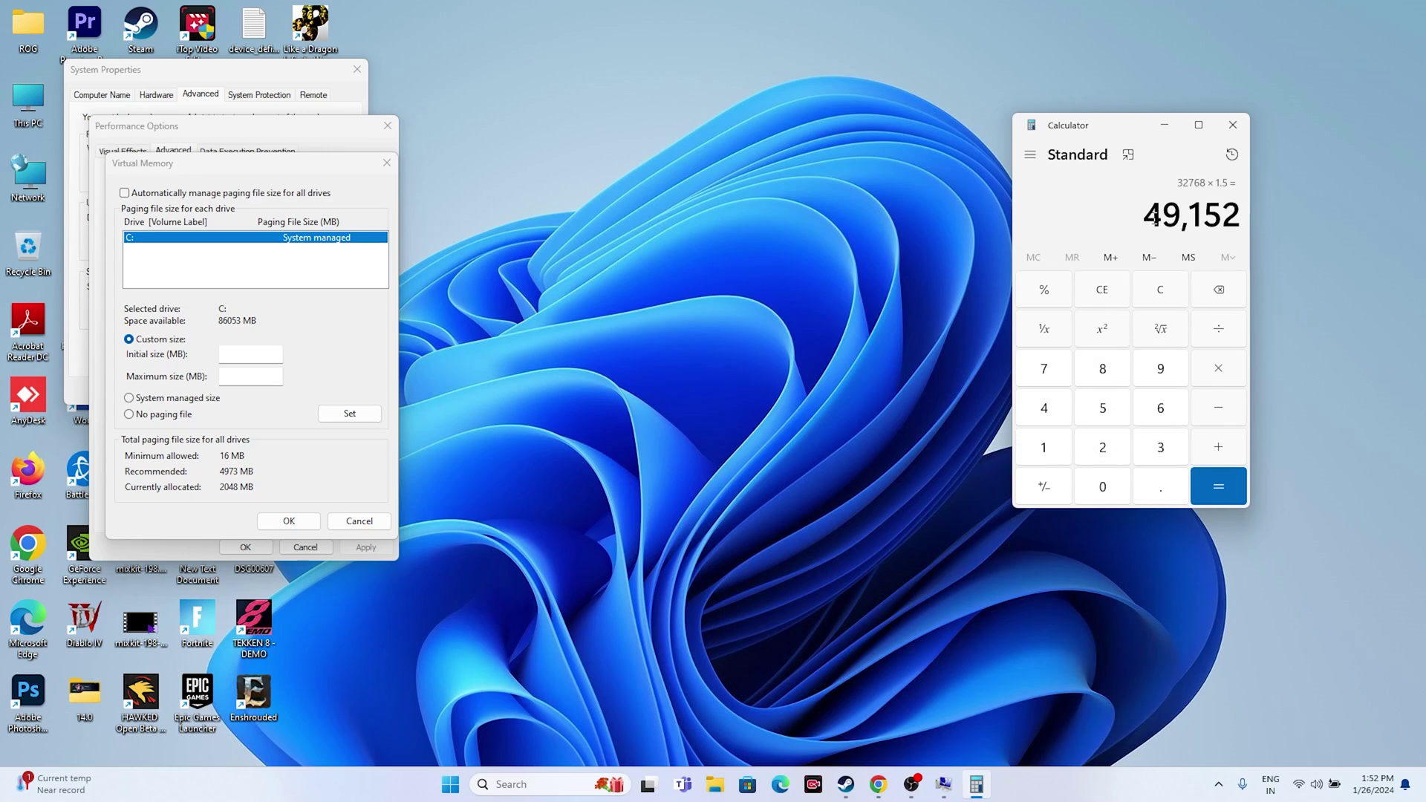
pyautogui.moveTo(1149, 215); pyautogui.dragTo(1246, 216)
pyautogui.hotkey('ctrl', 'c')
# - Paste 49,152 as the paging file's initial size
pyautogui.click(238, 355)
pyautogui.rightClick(236, 358)
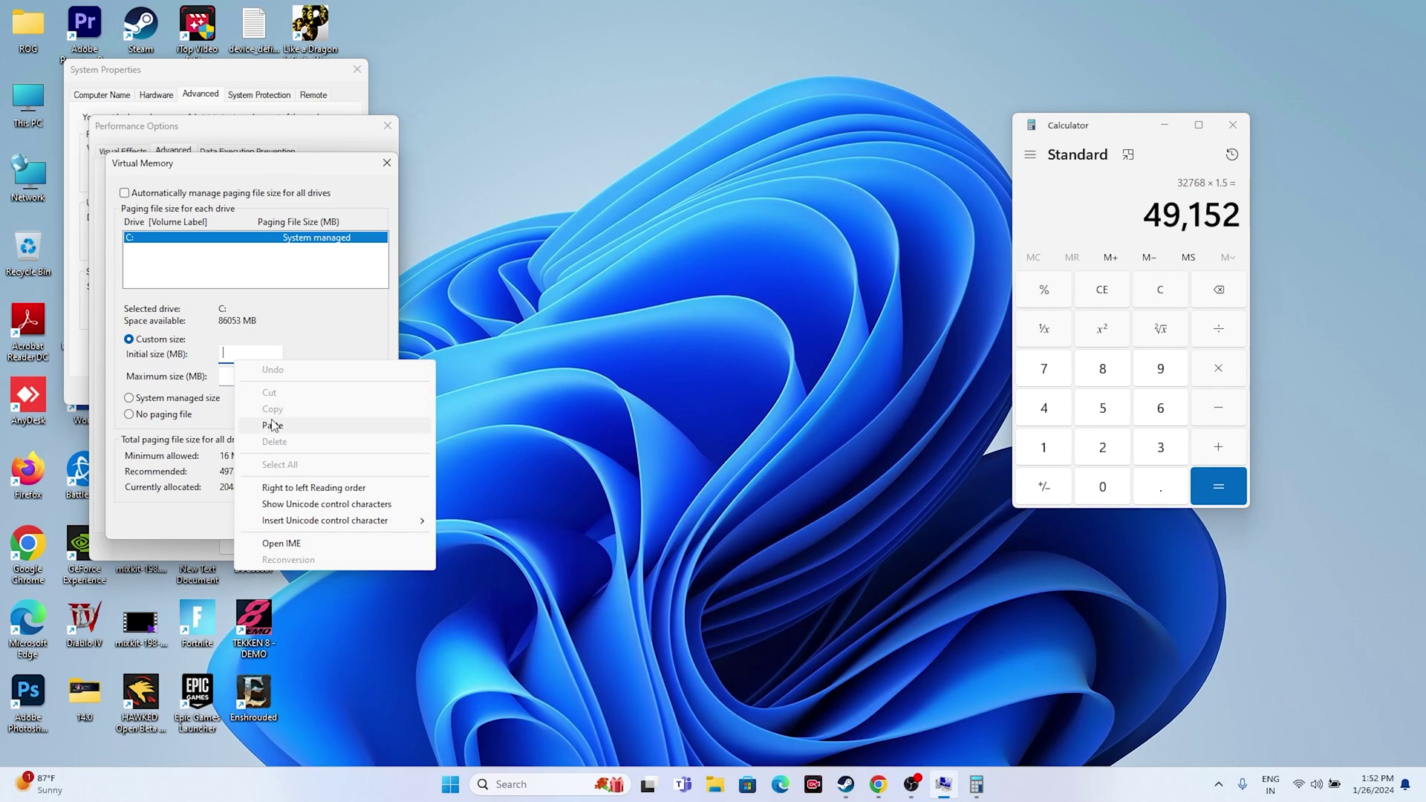
pyautogui.click(273, 425)
pyautogui.press('Tab')
# - Compute 32 × 1024 × 3 = 98,304 in Calculator and copy it
pyautogui.click(1099, 291)
pyautogui.click(1153, 443)
pyautogui.click(1098, 446)
pyautogui.click(1218, 372)
pyautogui.click(1047, 445)
pyautogui.click(1098, 483)
pyautogui.click(1106, 451)
pyautogui.click(1062, 416)
pyautogui.click(1218, 486)
pyautogui.click(1218, 368)
pyautogui.click(1160, 446)
pyautogui.click(1218, 486)
pyautogui.moveTo(1138, 215); pyautogui.dragTo(1239, 215)
pyautogui.rightClick(1231, 217)
pyautogui.click(1270, 227)
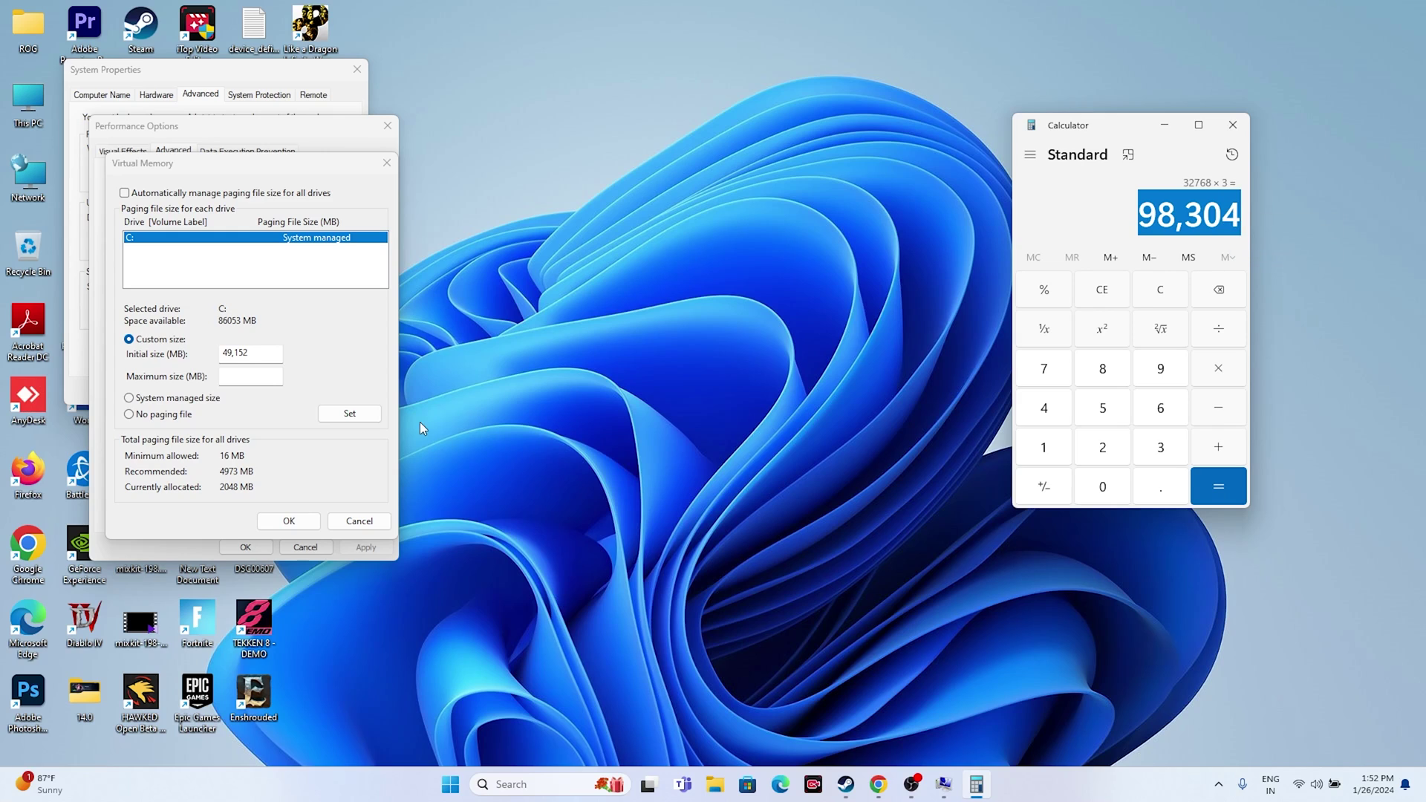
# - Paste 98,304 as the maximum size, confirm, and close System Properties and Calculator
pyautogui.rightClick(249, 371)
pyautogui.click(286, 437)
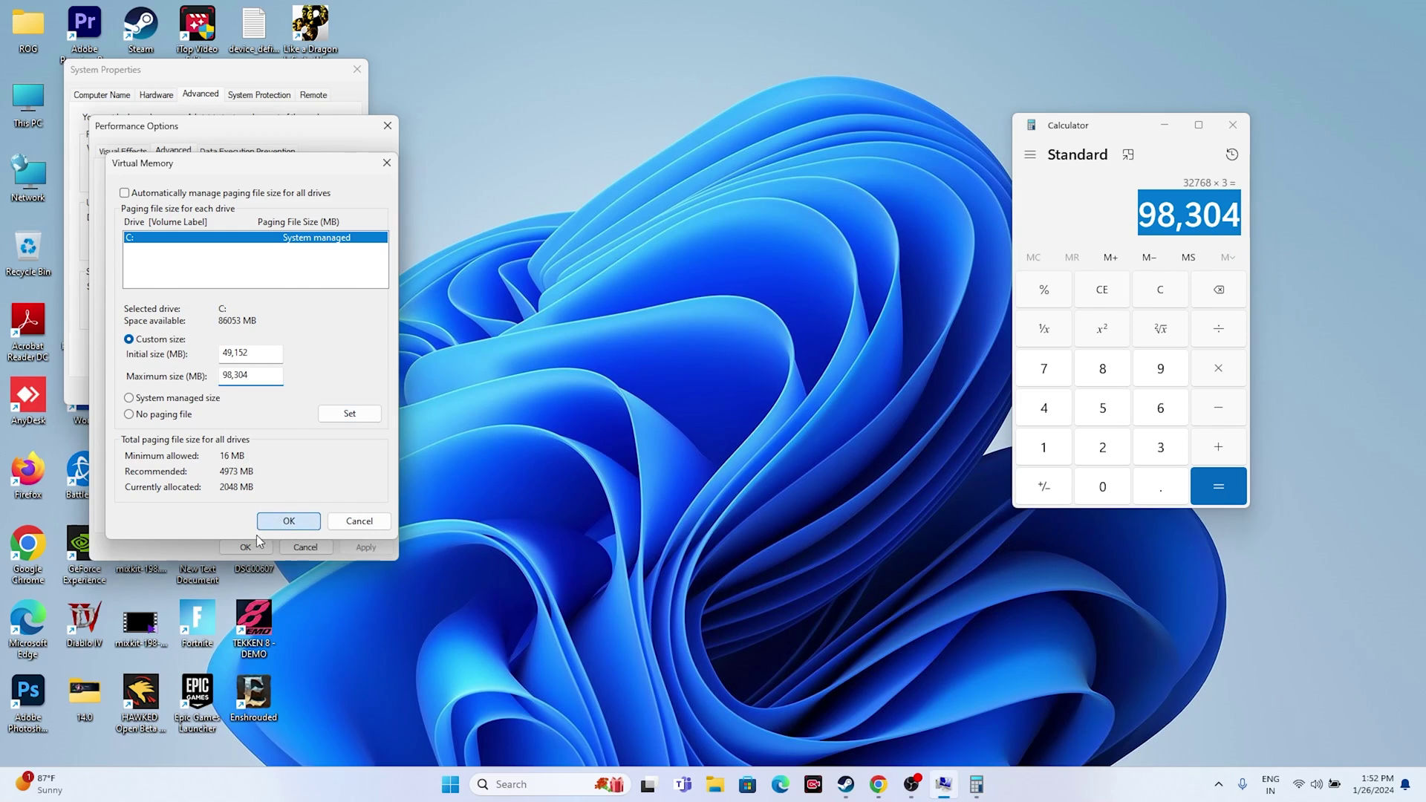
pyautogui.click(286, 519)
pyautogui.click(245, 547)
pyautogui.click(358, 69)
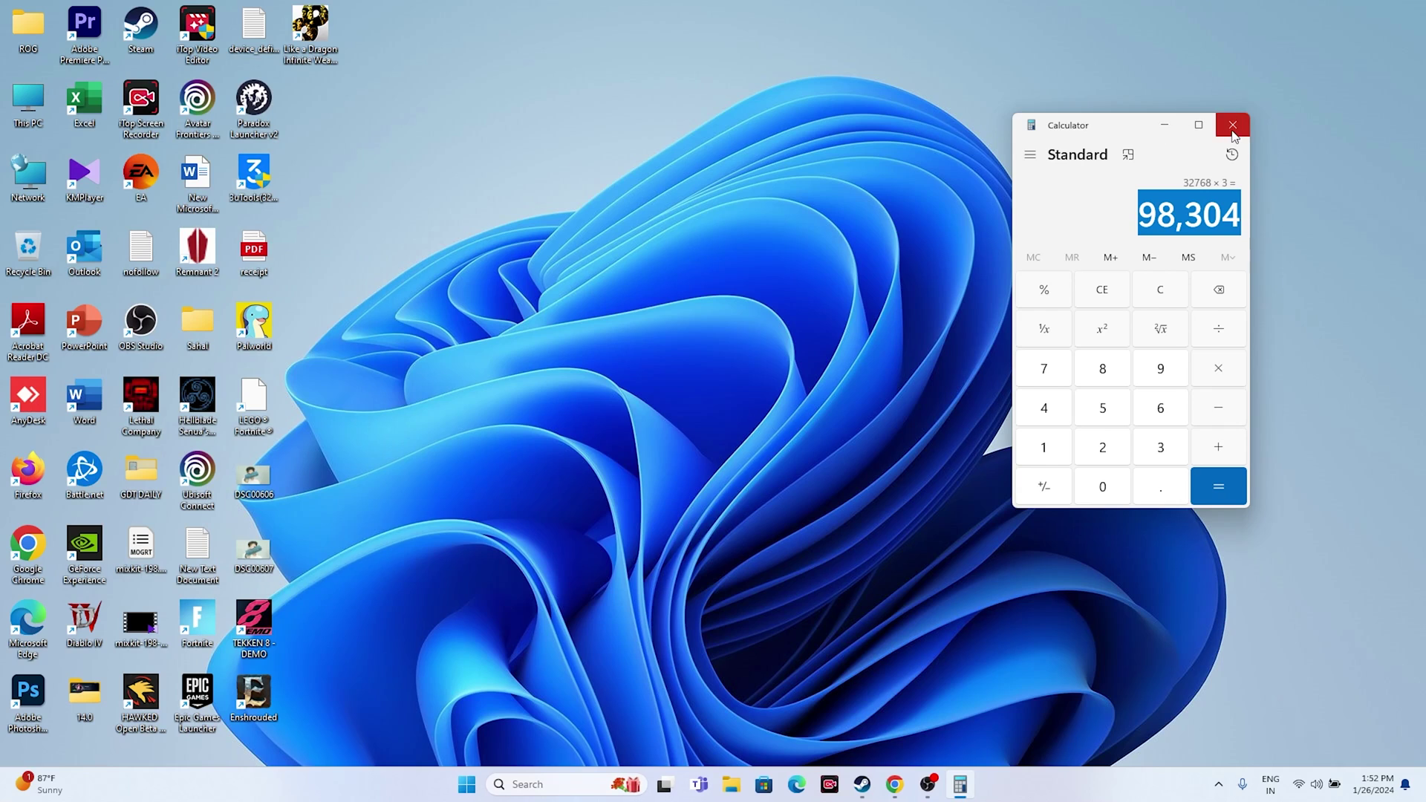
pyautogui.click(1233, 125)
# - Switch from Steam to Chrome's GeForce Drivers tab and scroll to the driver results
pyautogui.click(879, 784)
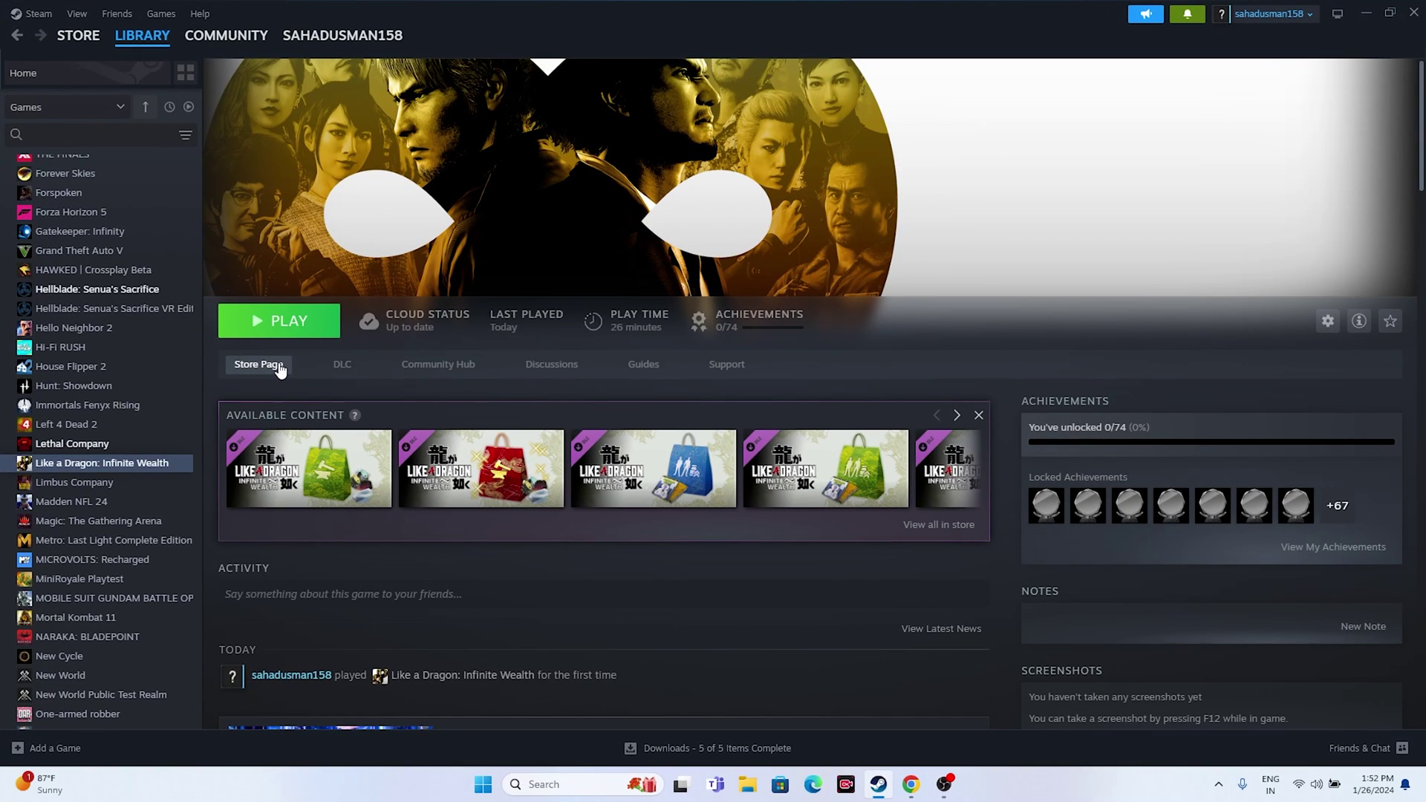
pyautogui.click(912, 784)
pyautogui.click(549, 15)
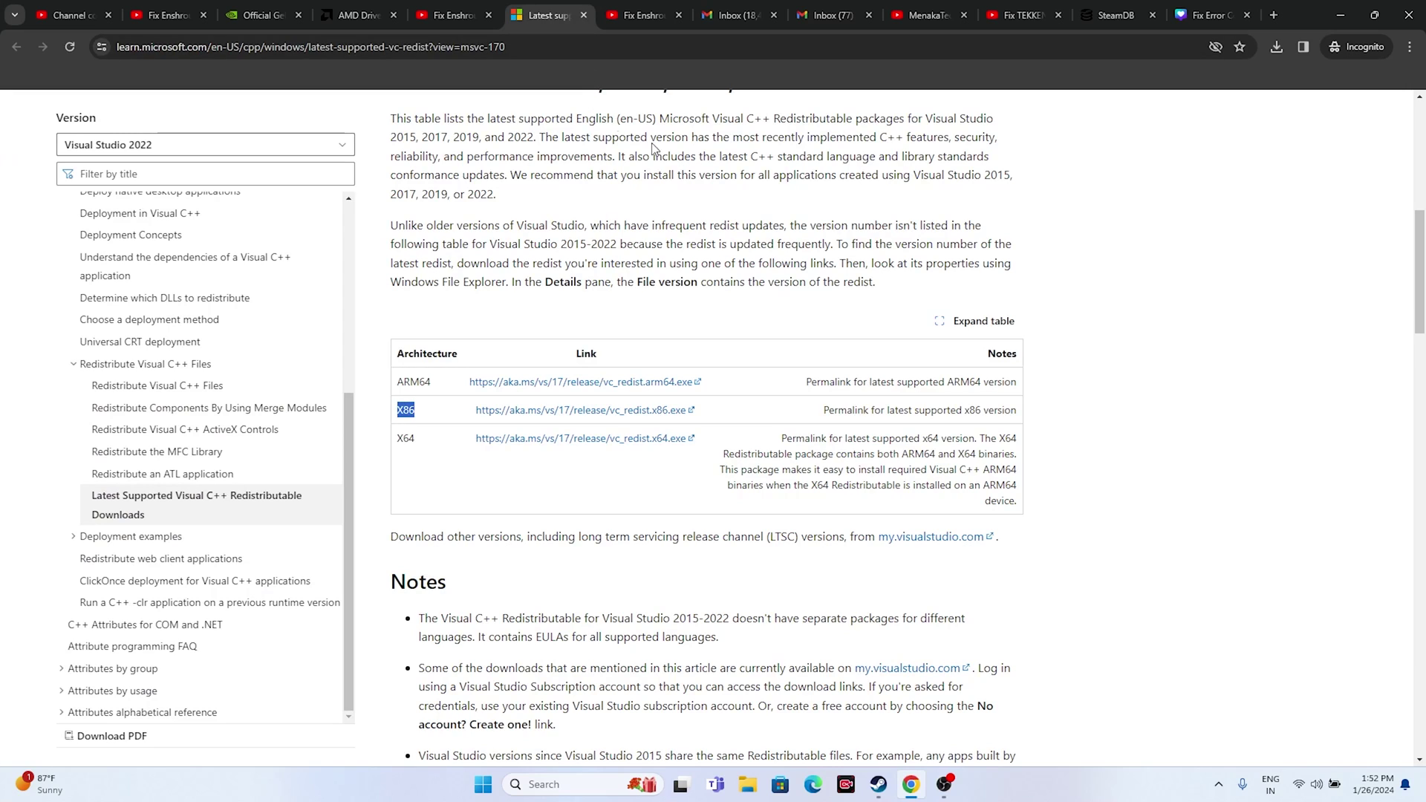
pyautogui.scroll(2, 550, 112)
pyautogui.click(263, 14)
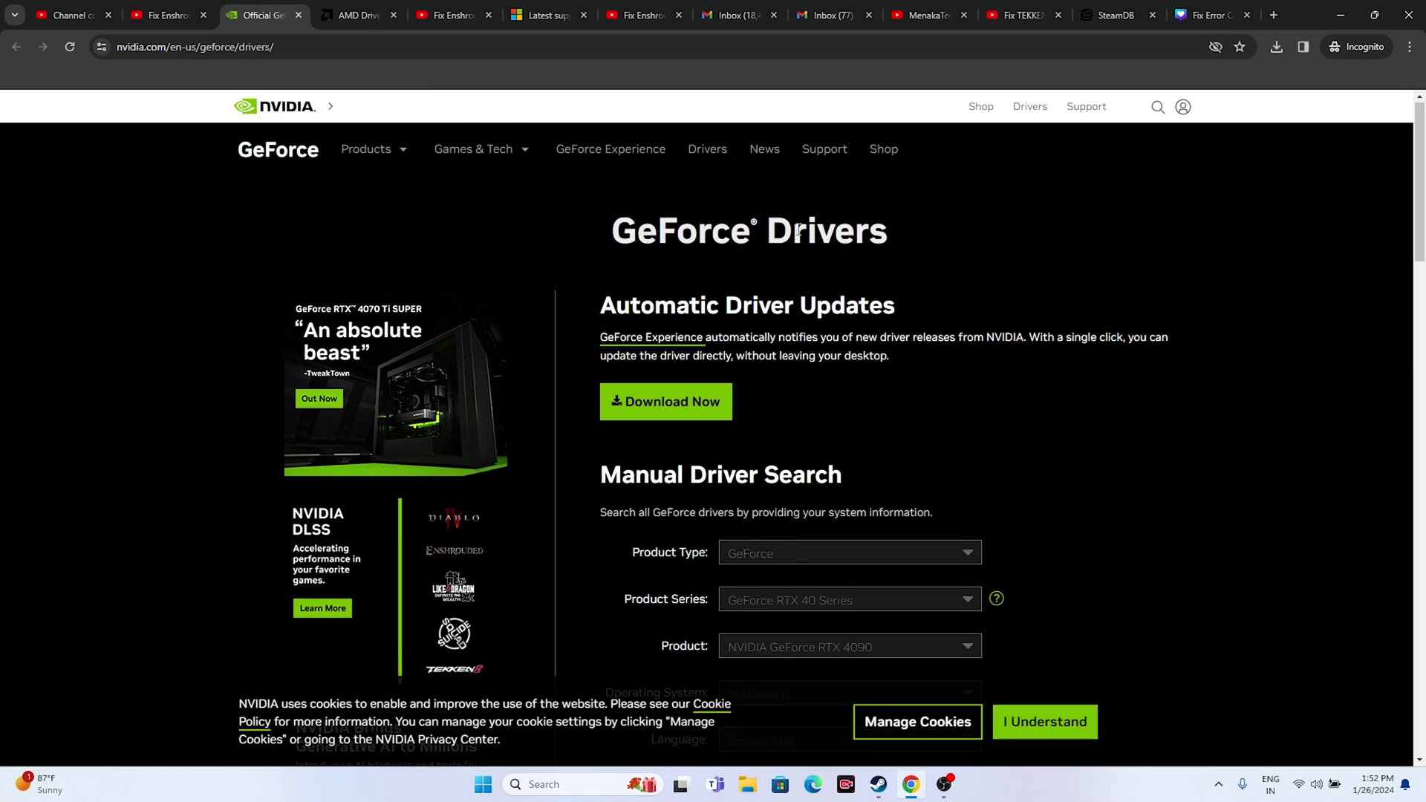
pyautogui.scroll(-3, 1152, 364)
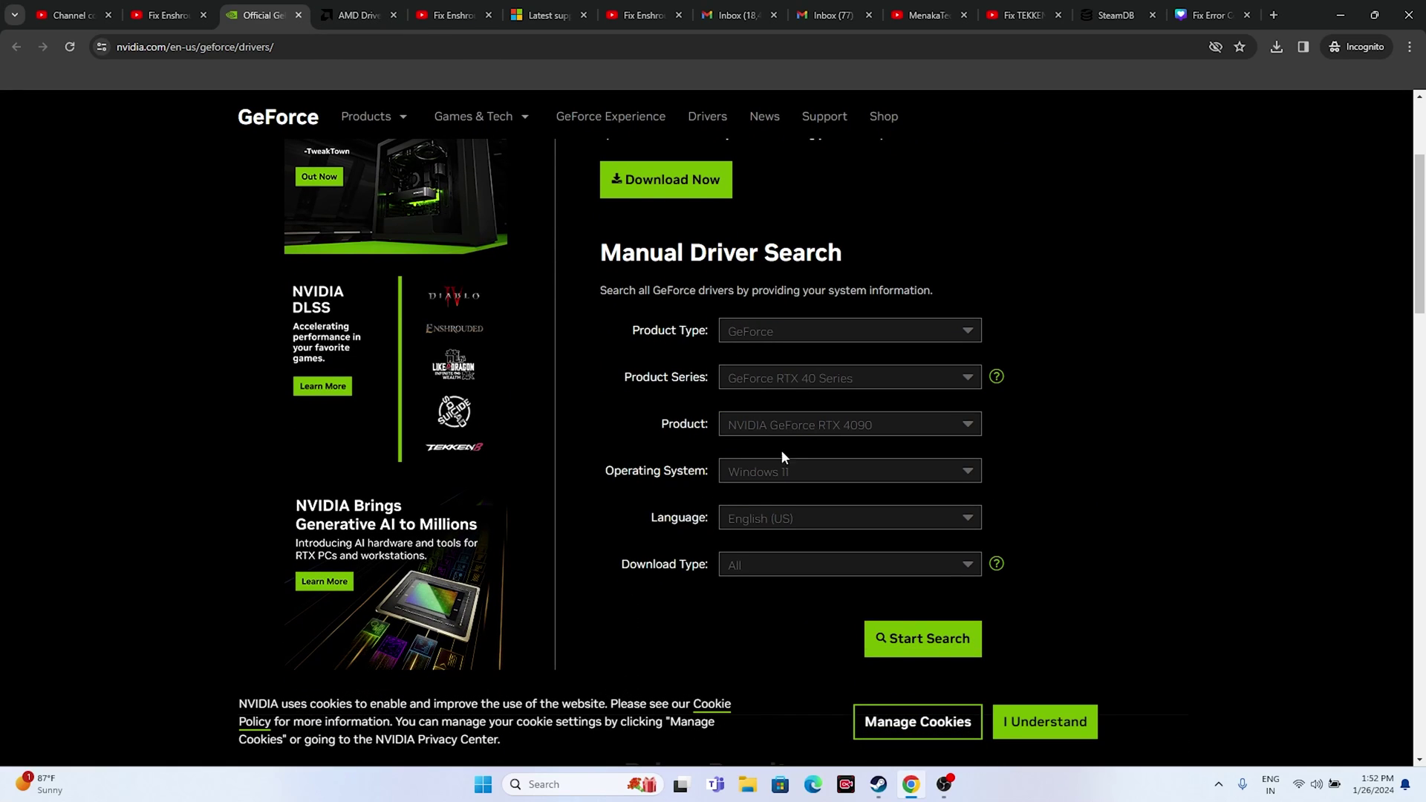
pyautogui.scroll(-7, 1150, 376)
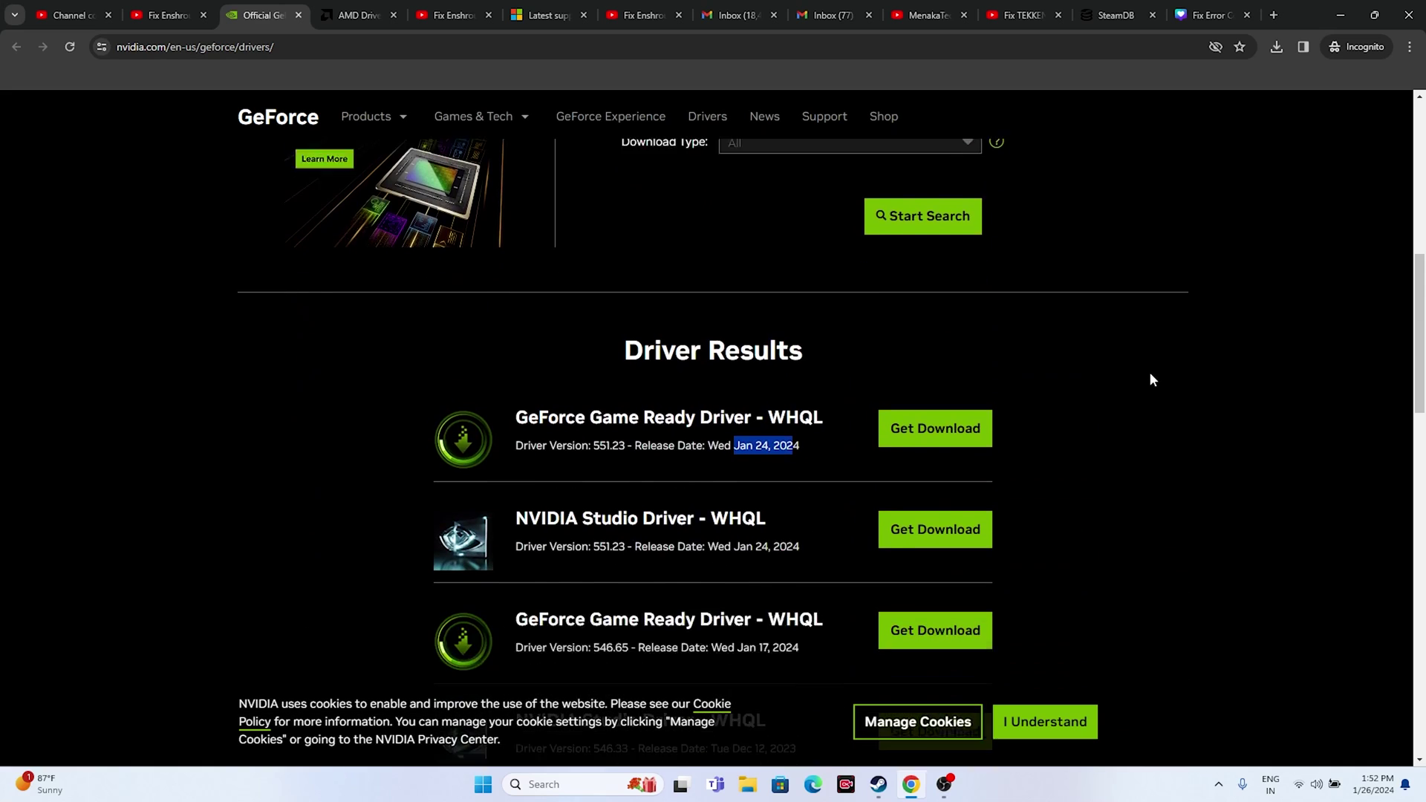
pyautogui.scroll(4, 1151, 376)
pyautogui.scroll(-4, 1151, 376)
# - Highlight the latest Game Ready Driver's version 551.23 and release date Jan 24
pyautogui.click(535, 380)
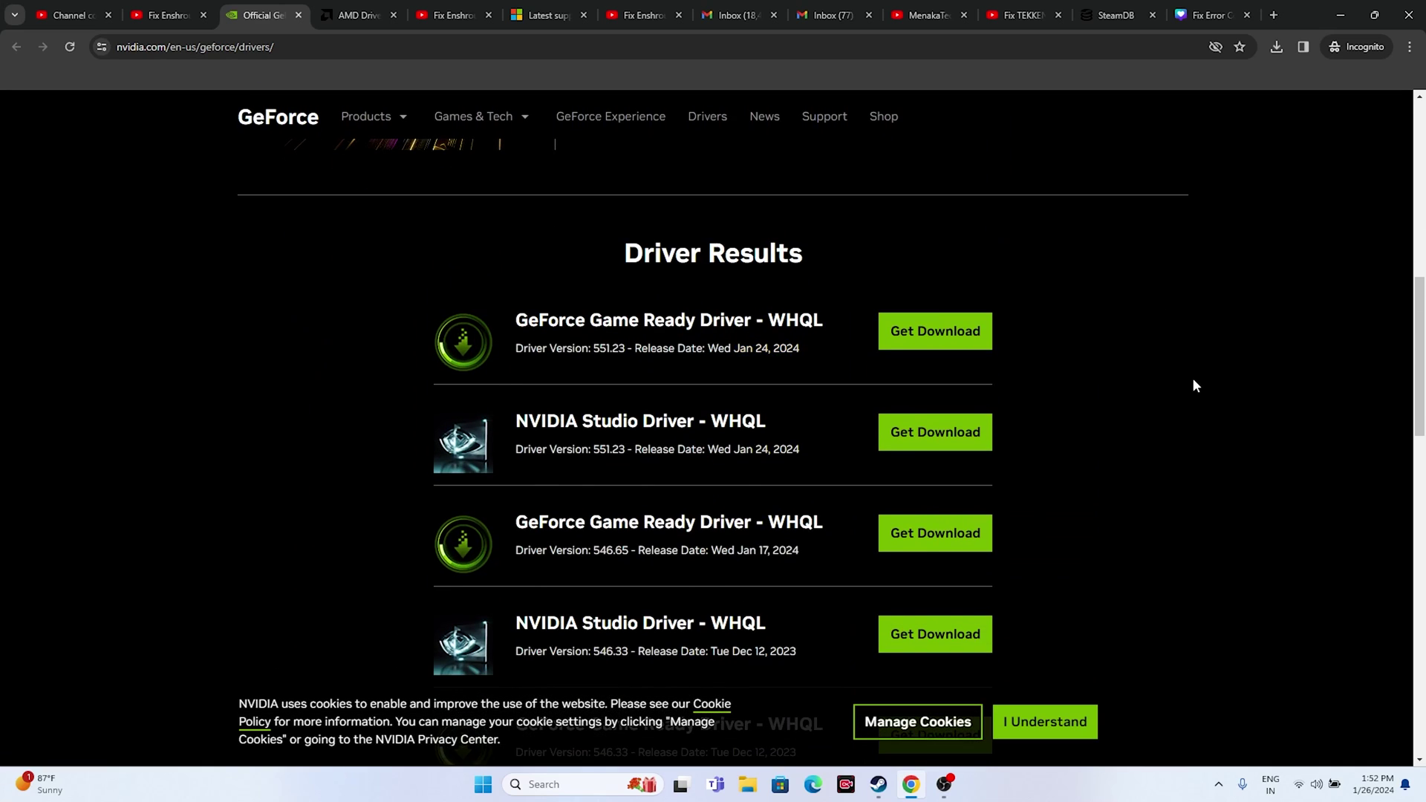
pyautogui.moveTo(517, 353); pyautogui.dragTo(800, 355)
pyautogui.click(601, 363)
pyautogui.moveTo(592, 350); pyautogui.dragTo(621, 351)
pyautogui.moveTo(734, 350); pyautogui.dragTo(773, 351)
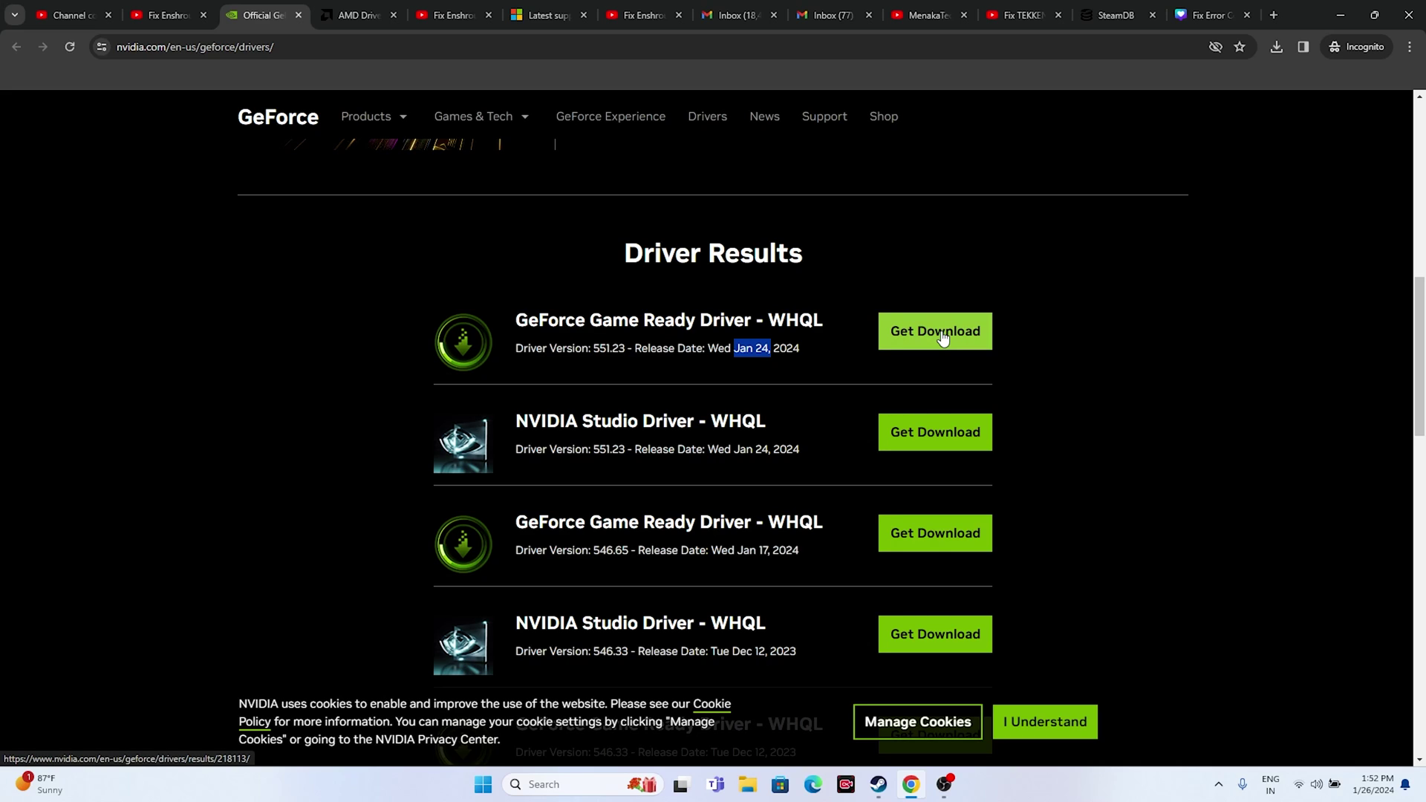
# - On the AMD Support tab, submit the Radeon RX 7800 XT product choice
pyautogui.click(361, 15)
pyautogui.scroll(-4, 359, 399)
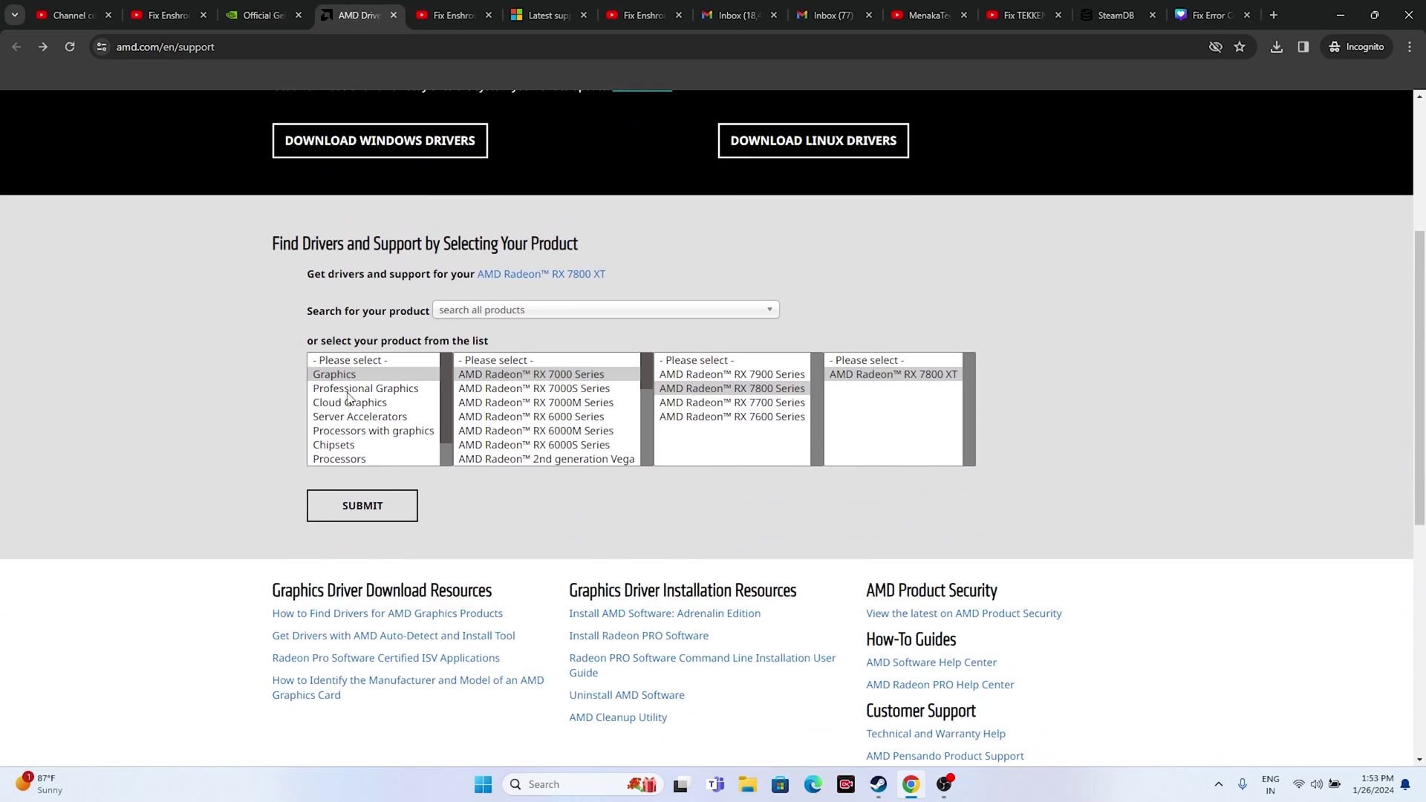
pyautogui.click(385, 496)
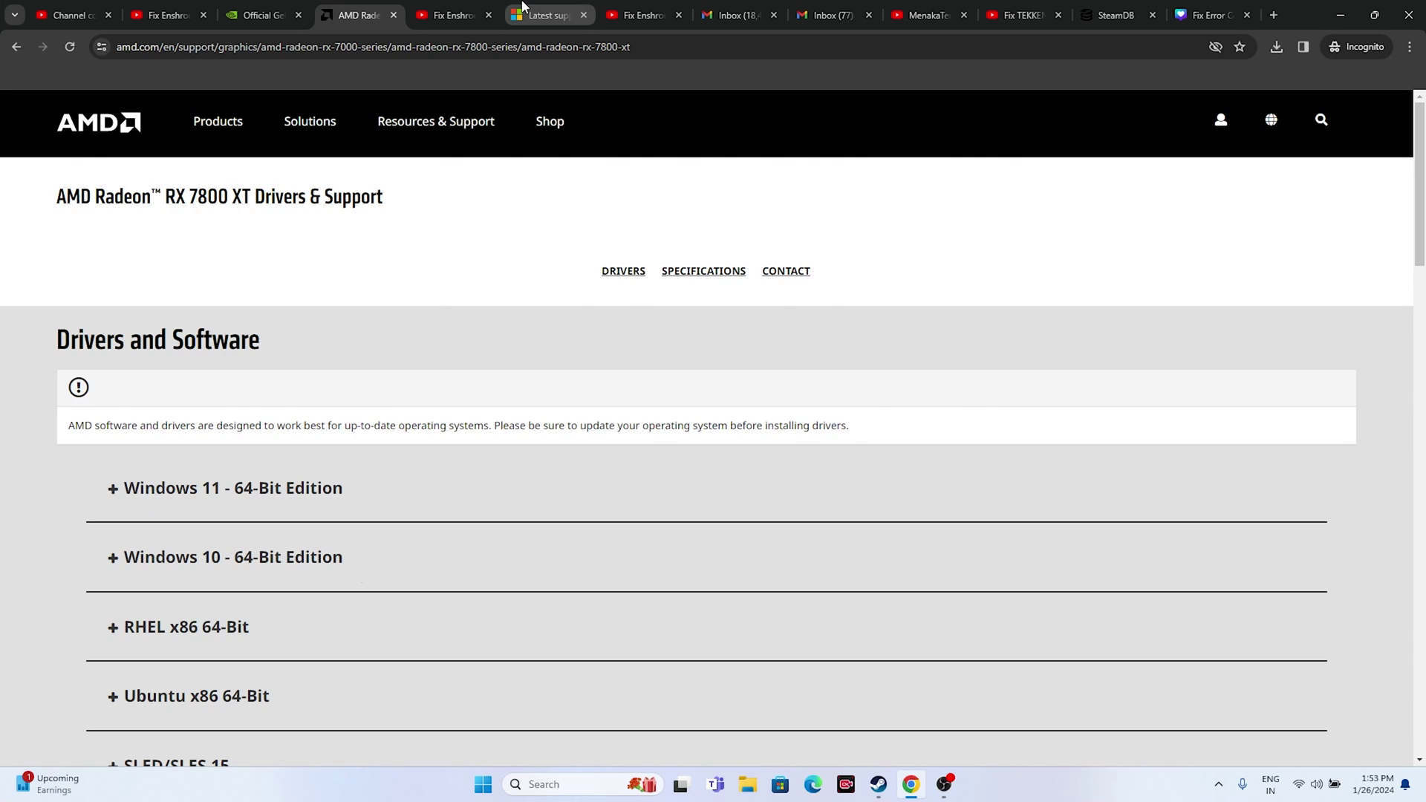
# - Review the Visual C++ Redistributable X64 download row on Microsoft Learn, then minimize Chrome
pyautogui.click(568, 17)
pyautogui.scroll(2, 603, 387)
pyautogui.scroll(1, 602, 387)
pyautogui.moveTo(697, 284); pyautogui.dragTo(384, 248)
pyautogui.click(754, 298)
pyautogui.scroll(-8, 754, 297)
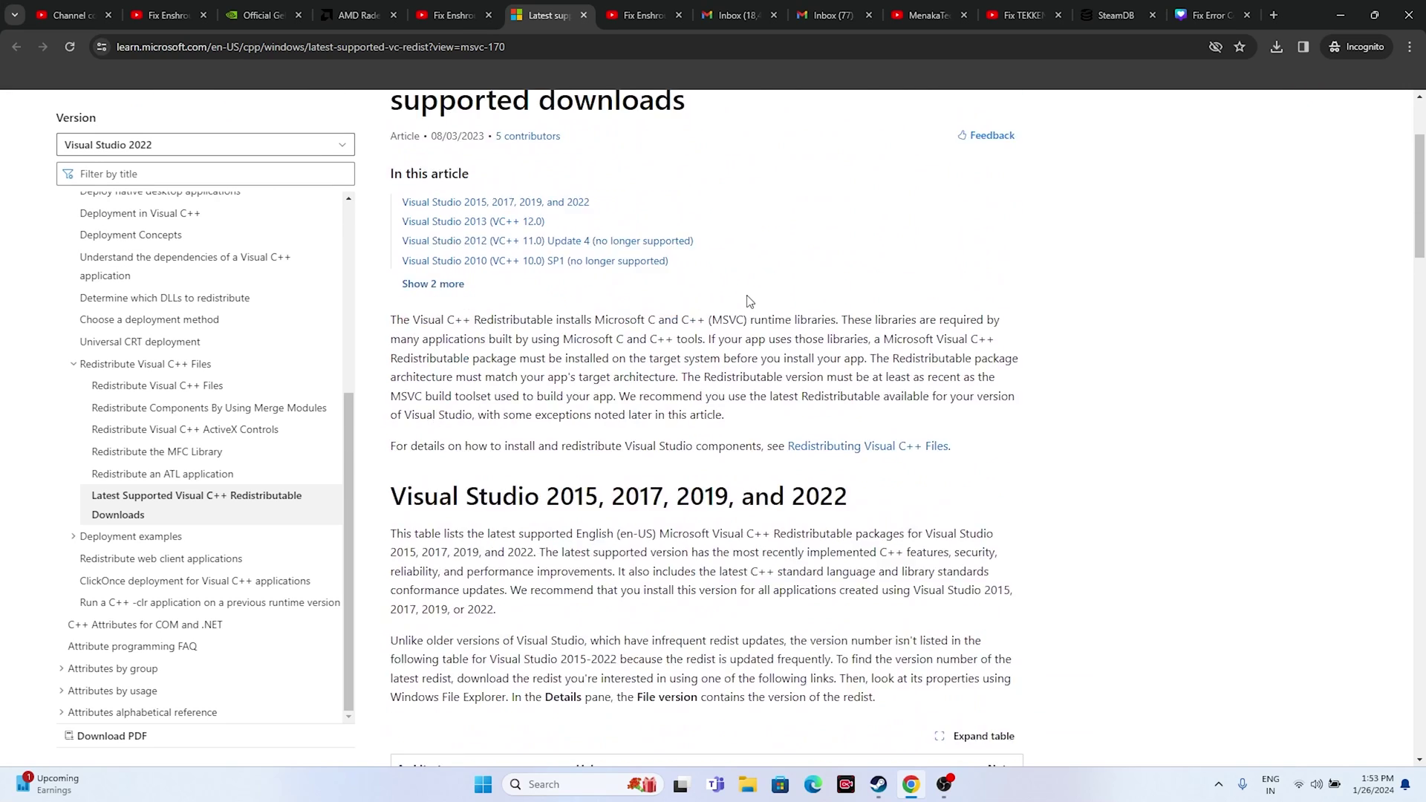
pyautogui.moveTo(400, 439); pyautogui.dragTo(425, 420)
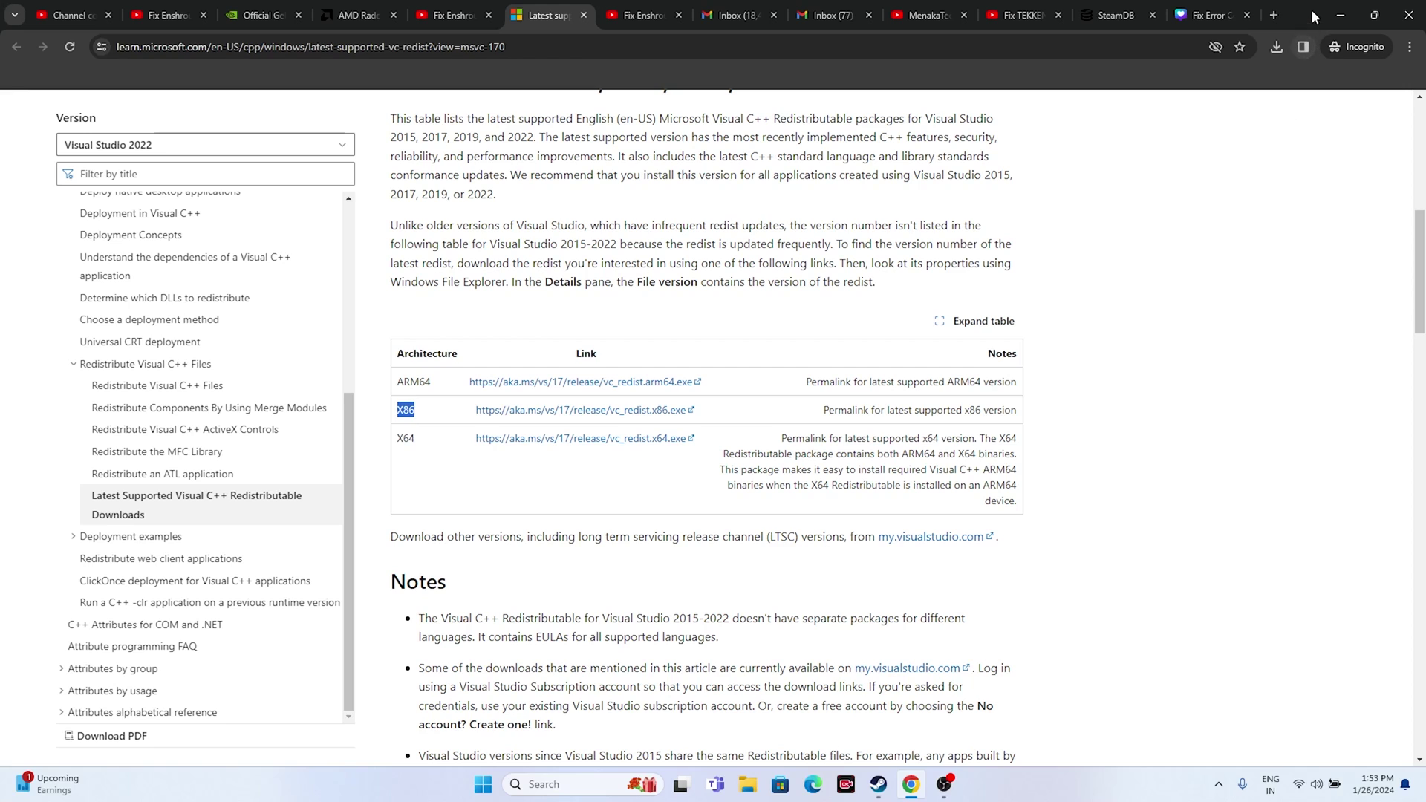
pyautogui.click(1340, 15)
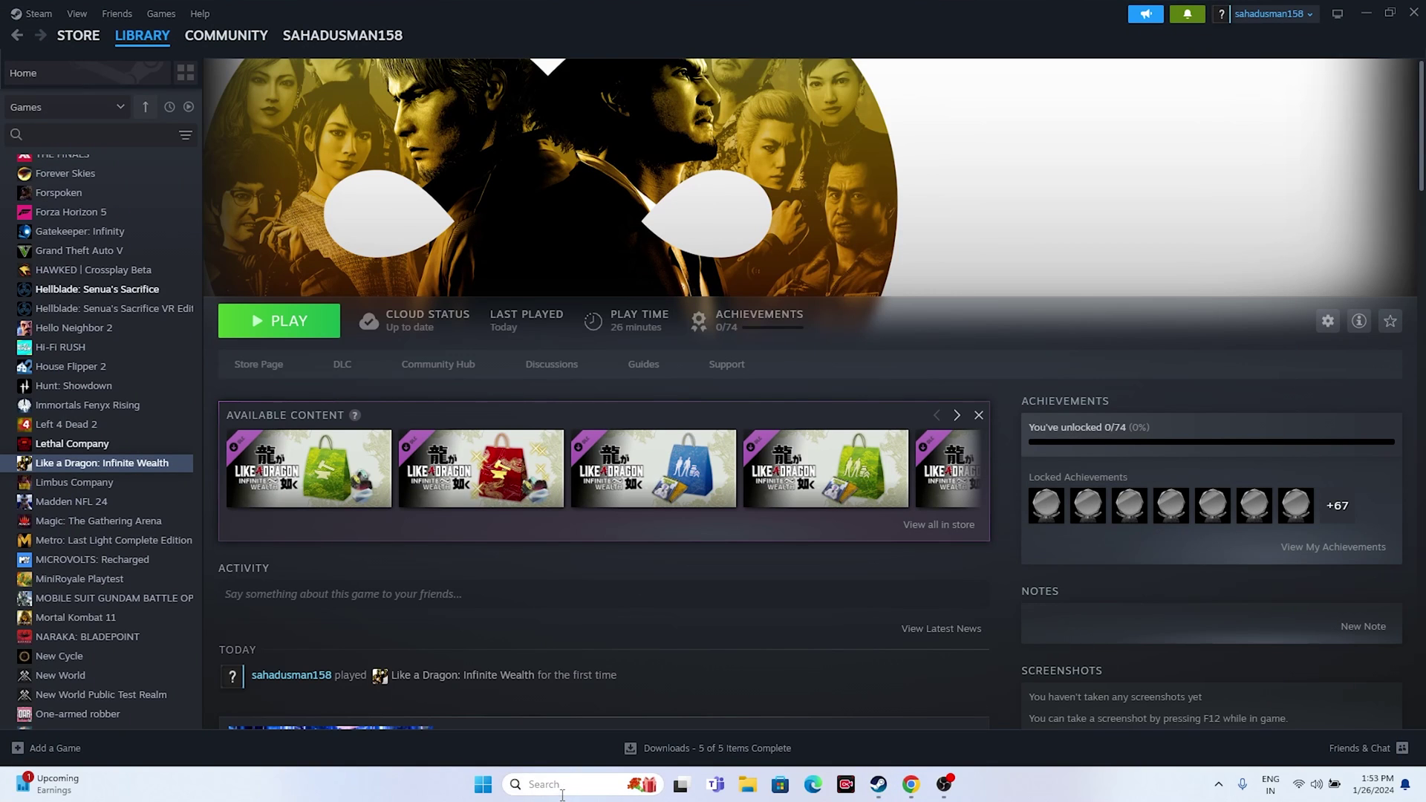
pyautogui.click(561, 791)
pyautogui.click(570, 280)
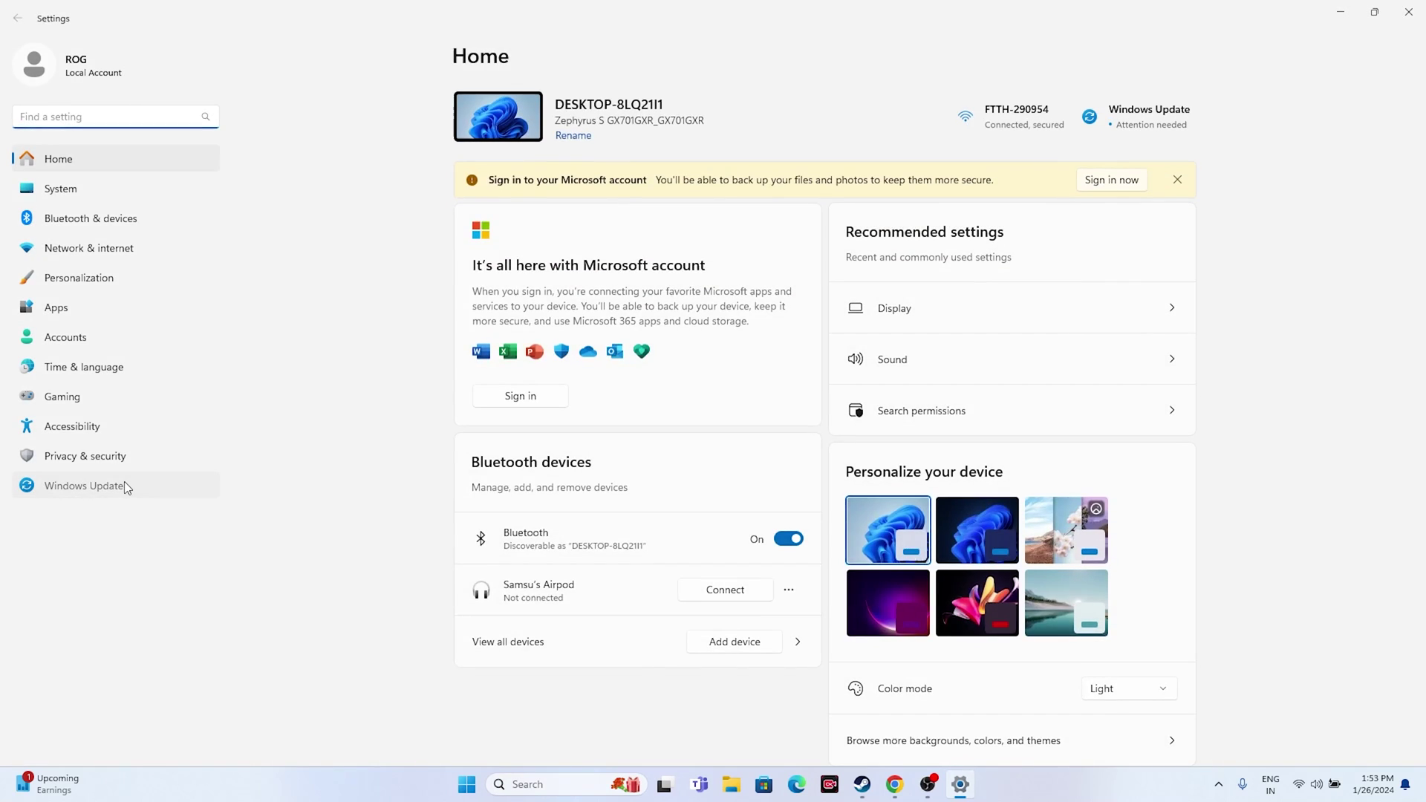
pyautogui.click(125, 487)
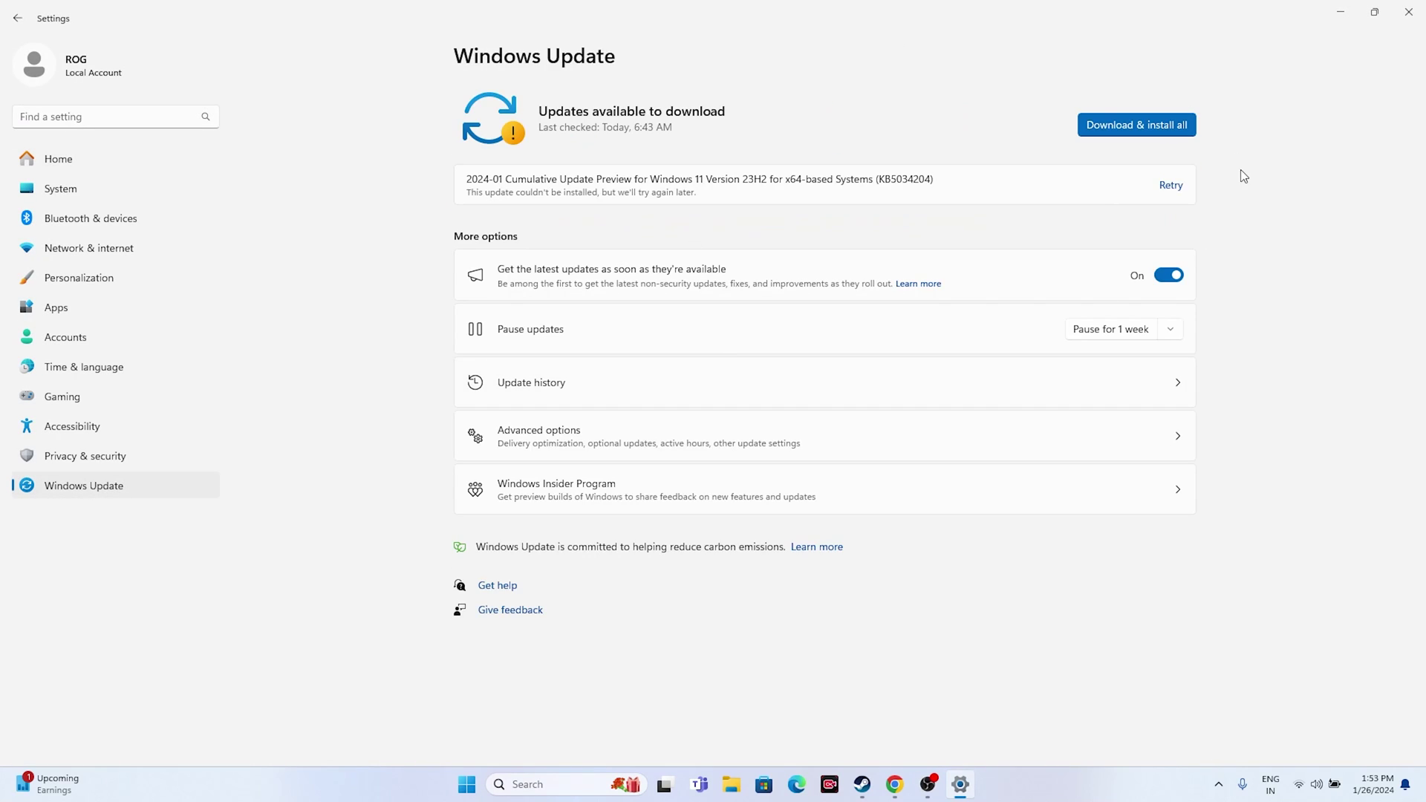
pyautogui.click(1408, 12)
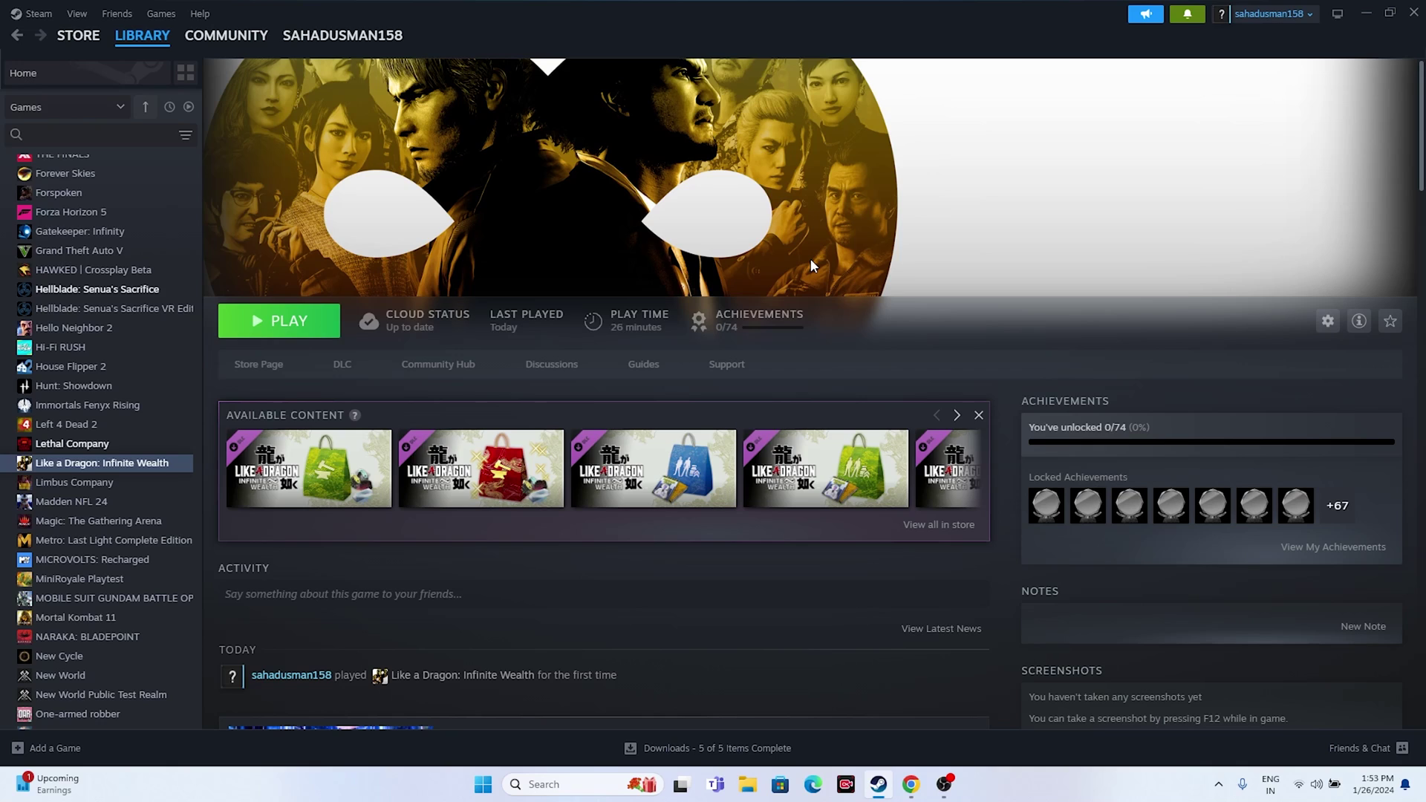
# - Check the drives under This PC in File Explorer, then close it
pyautogui.rightClick(88, 468)
pyautogui.moveTo(111, 555)
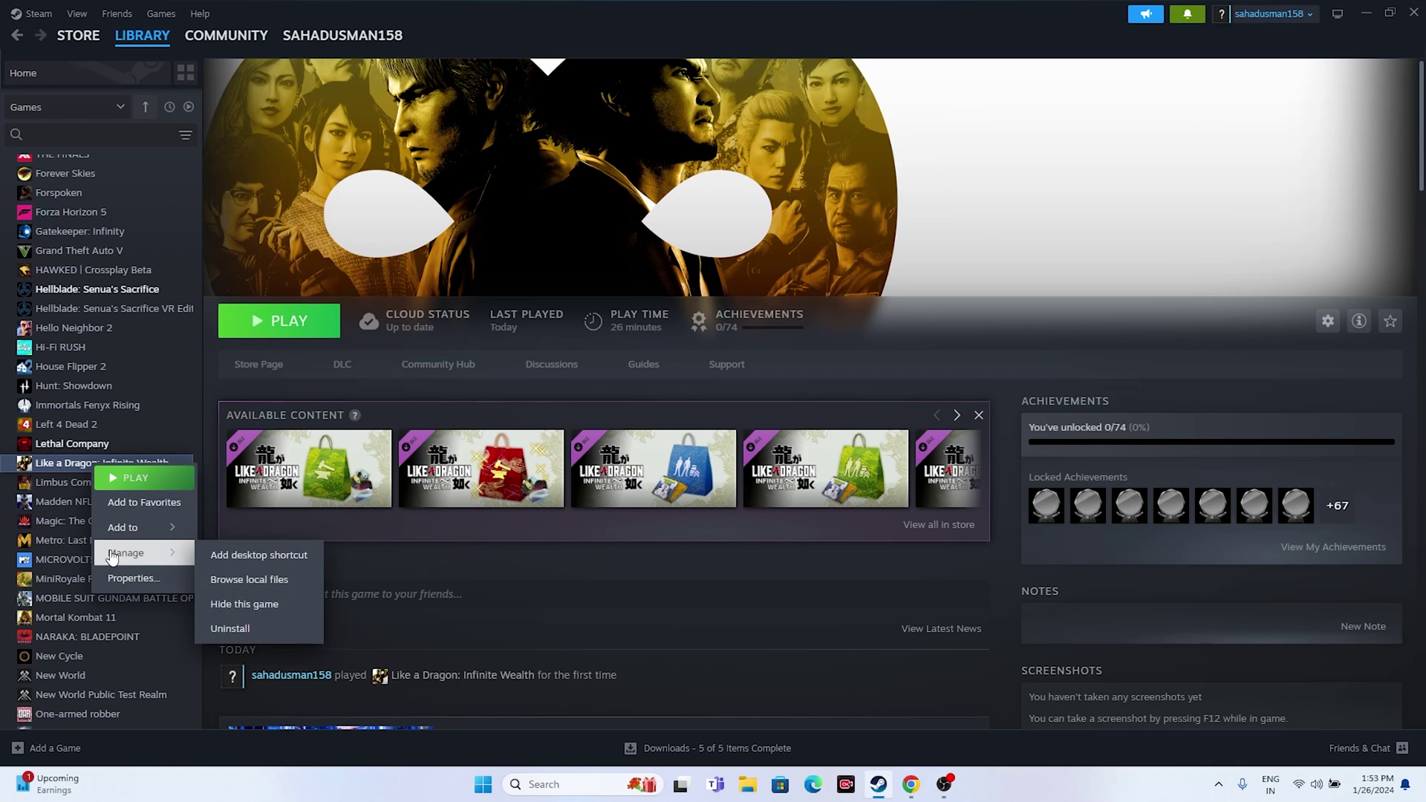
pyautogui.click(283, 594)
pyautogui.click(752, 787)
pyautogui.click(55, 520)
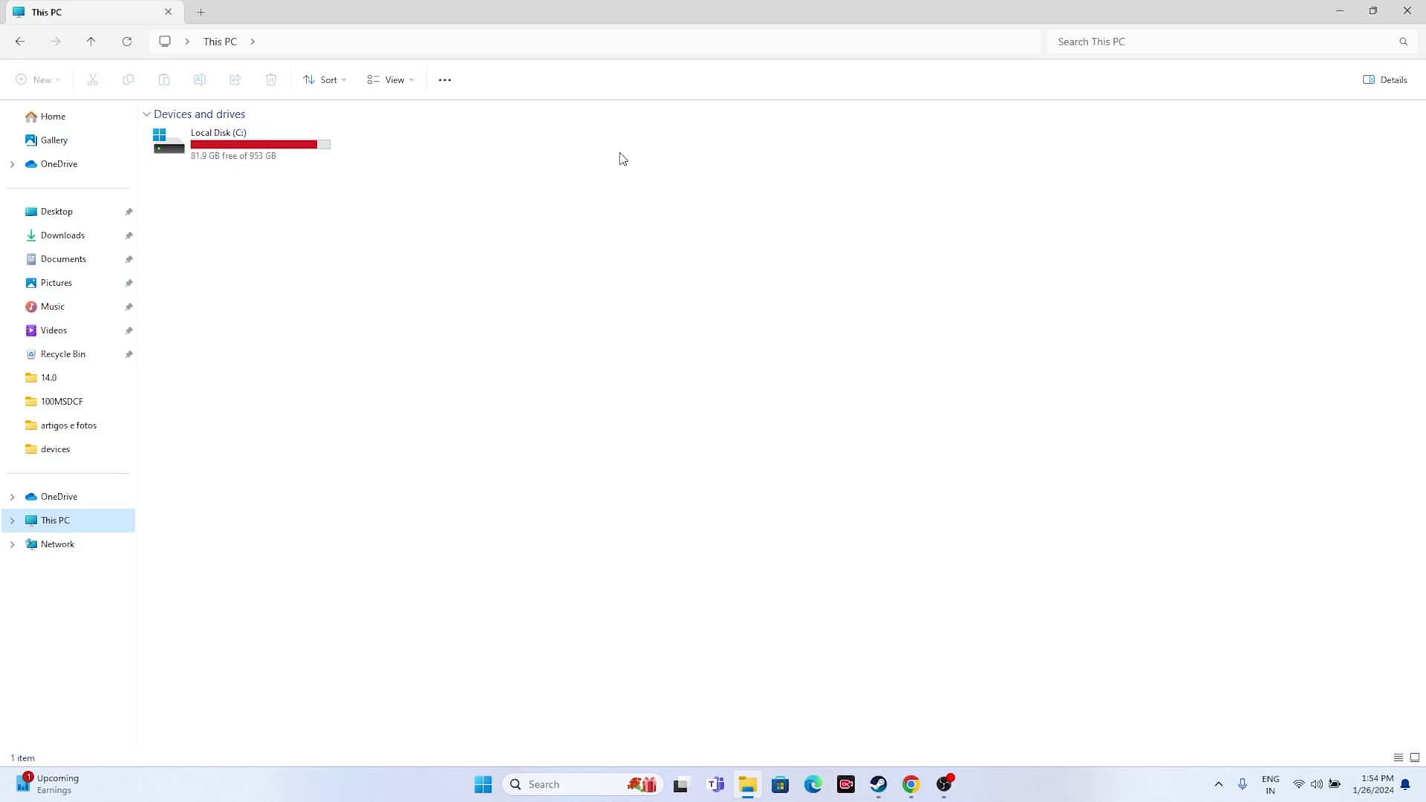
pyautogui.click(1407, 11)
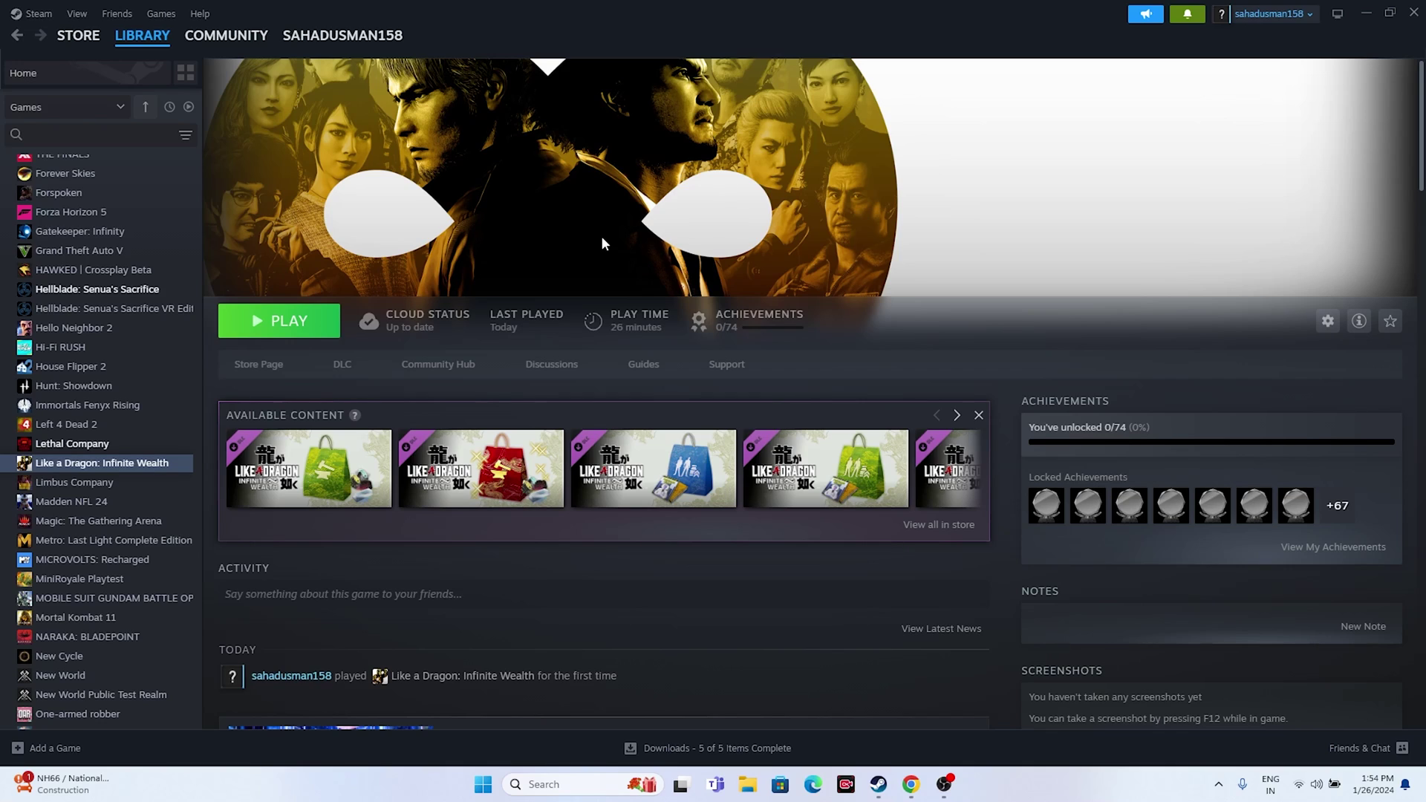
# - Start verifying Like a Dragon: Infinite Wealth's game files from Properties' Installed Files
pyautogui.rightClick(110, 467)
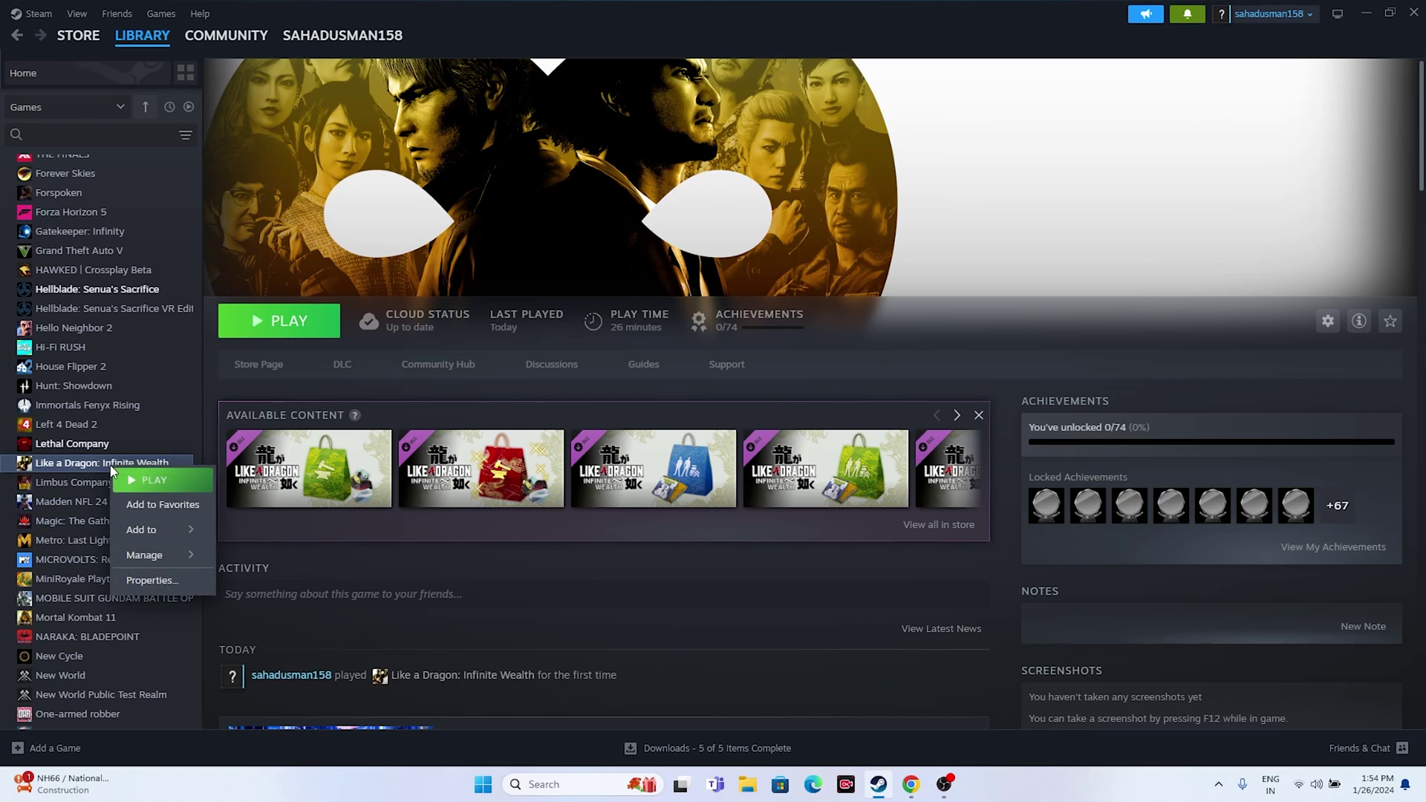
pyautogui.click(152, 580)
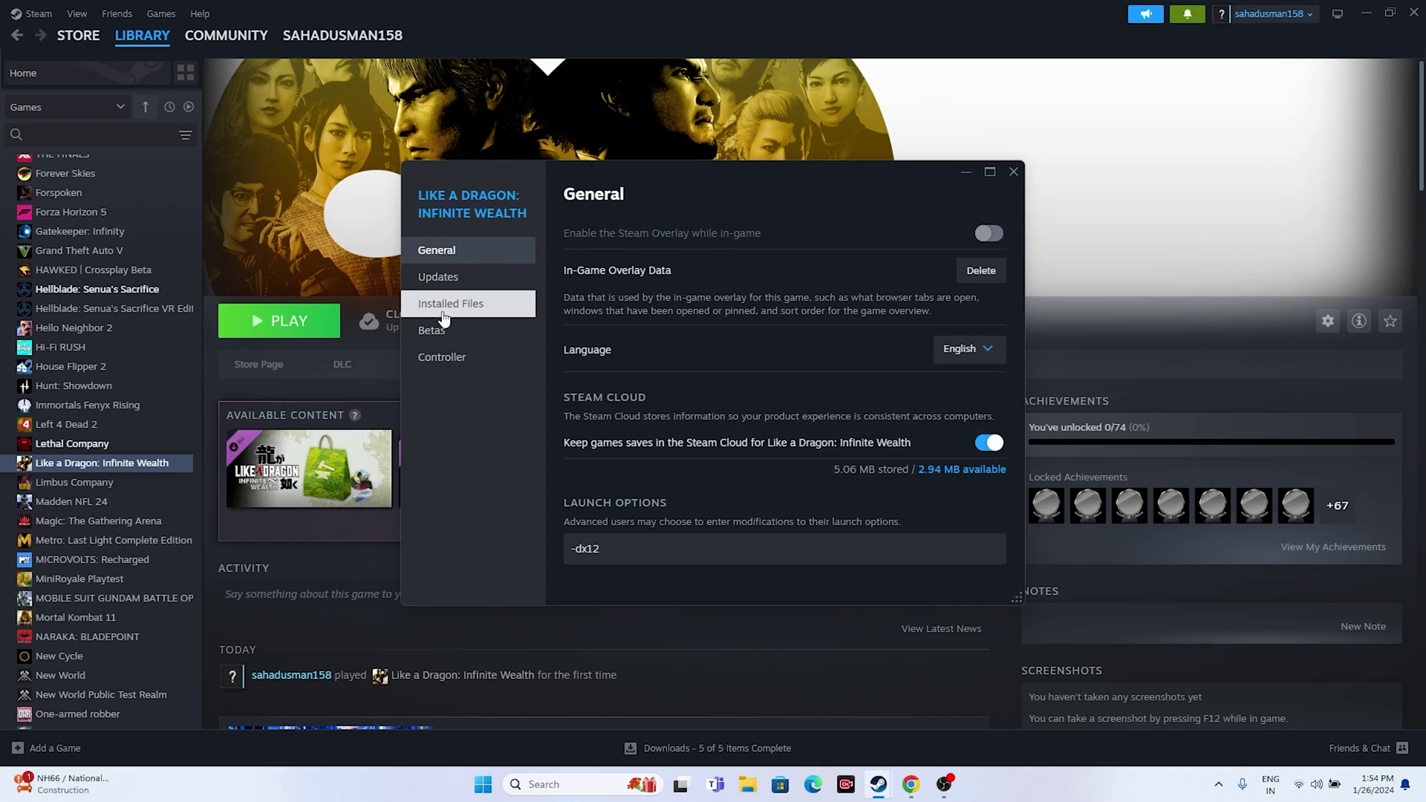
pyautogui.click(444, 318)
pyautogui.click(934, 338)
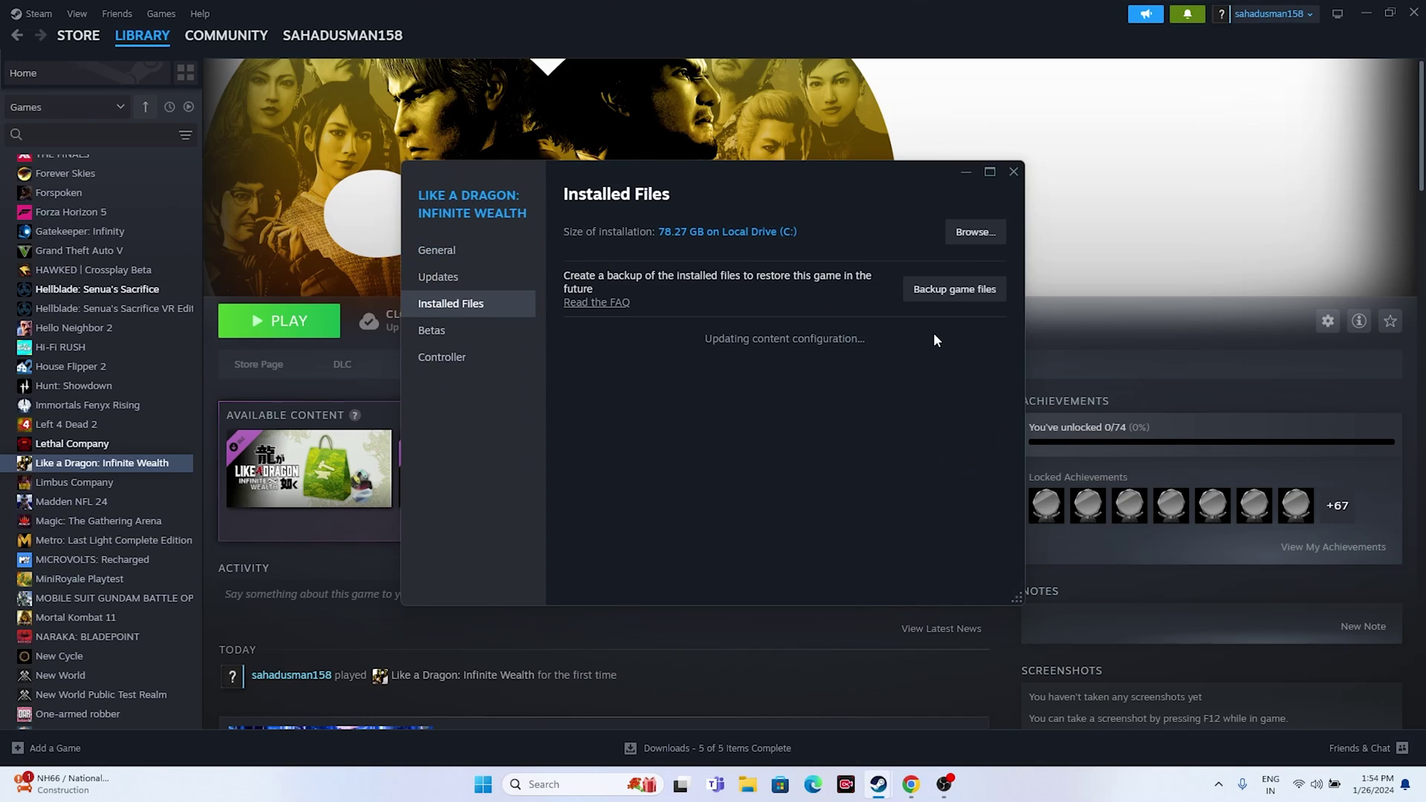